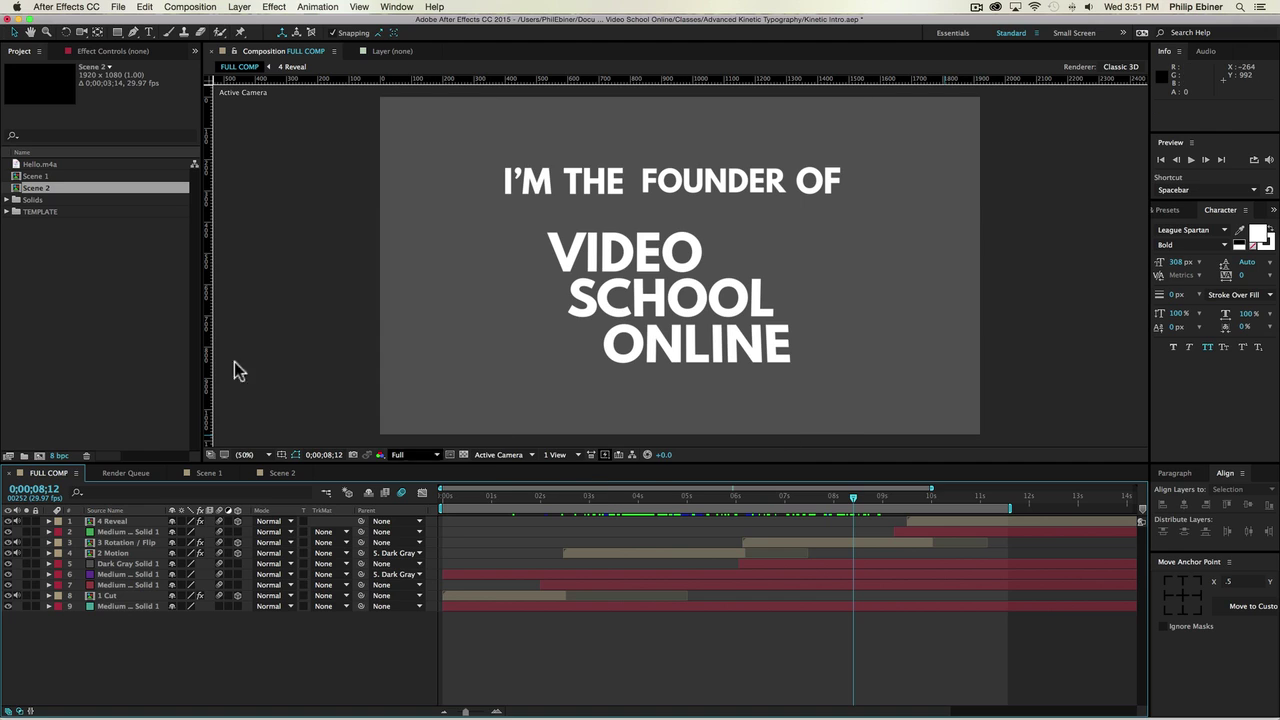
Step: Duplicate the Scene 2 composition and open the copy, Scene 3, for editing
{"action": "left_click", "coordinate": [83, 283]}
{"action": "left_click", "coordinate": [40, 188]}
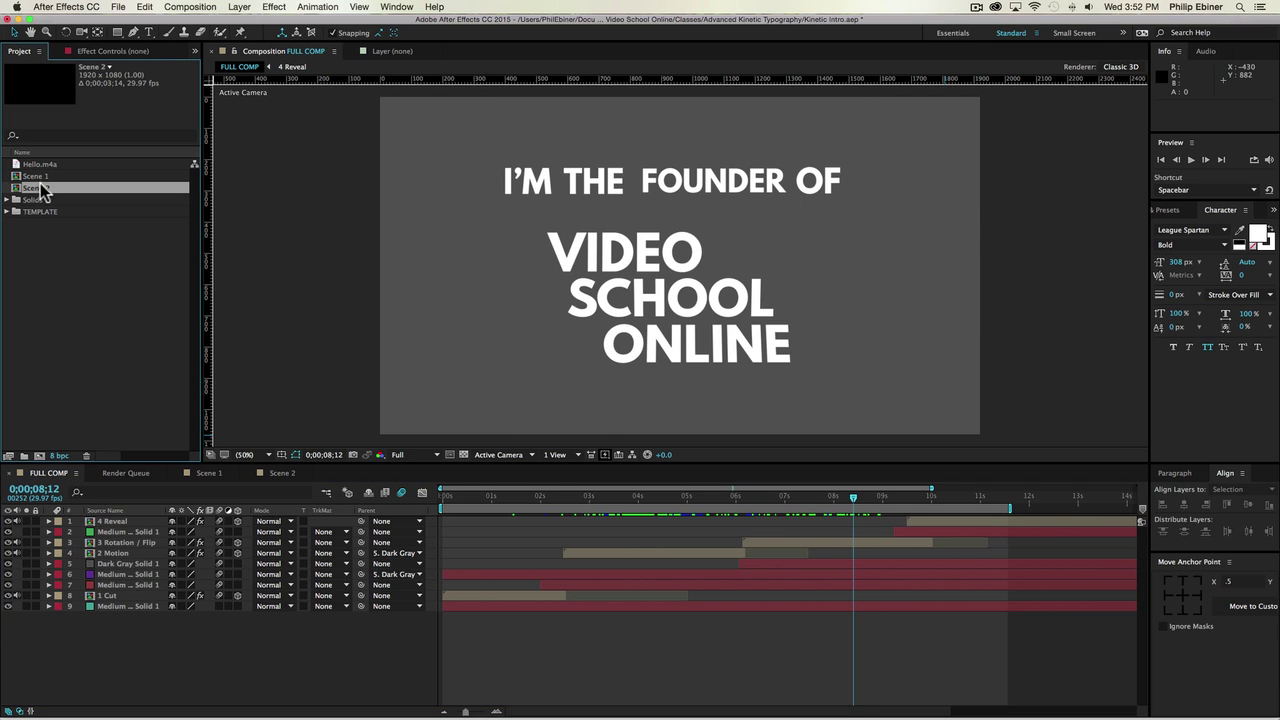
{"action": "key", "text": "super+d"}
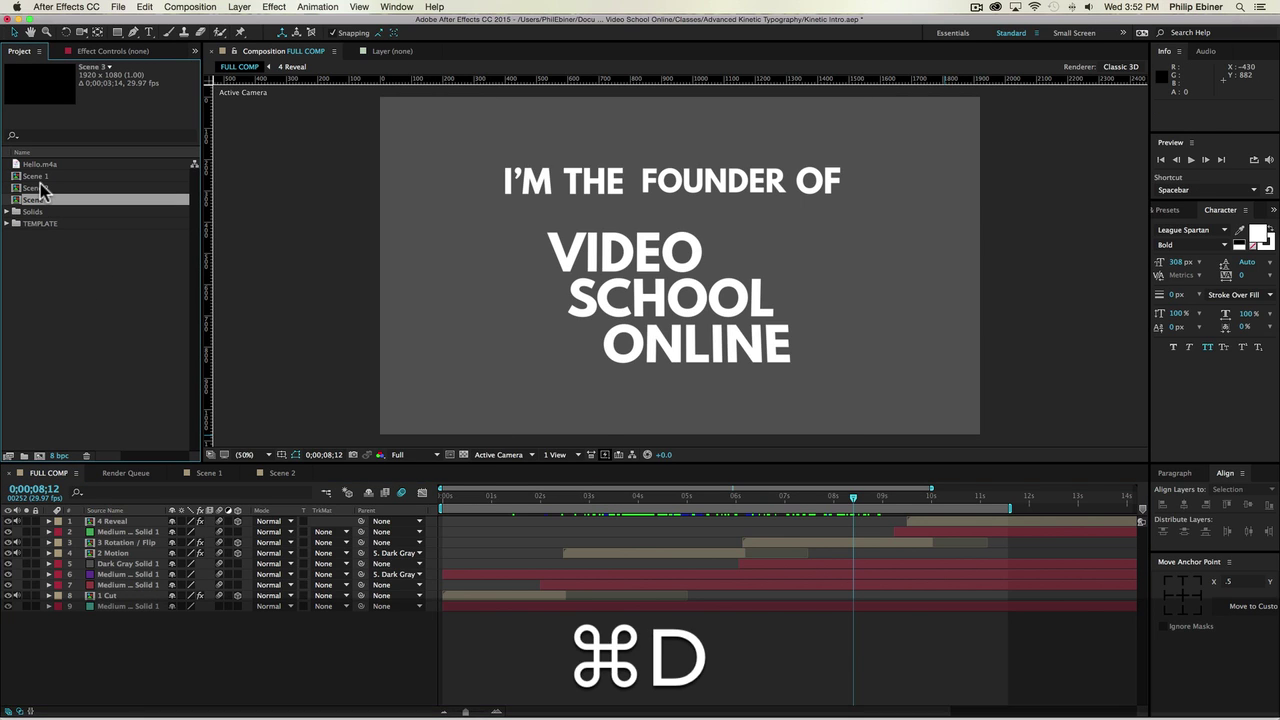
{"action": "double_click", "coordinate": [25, 199]}
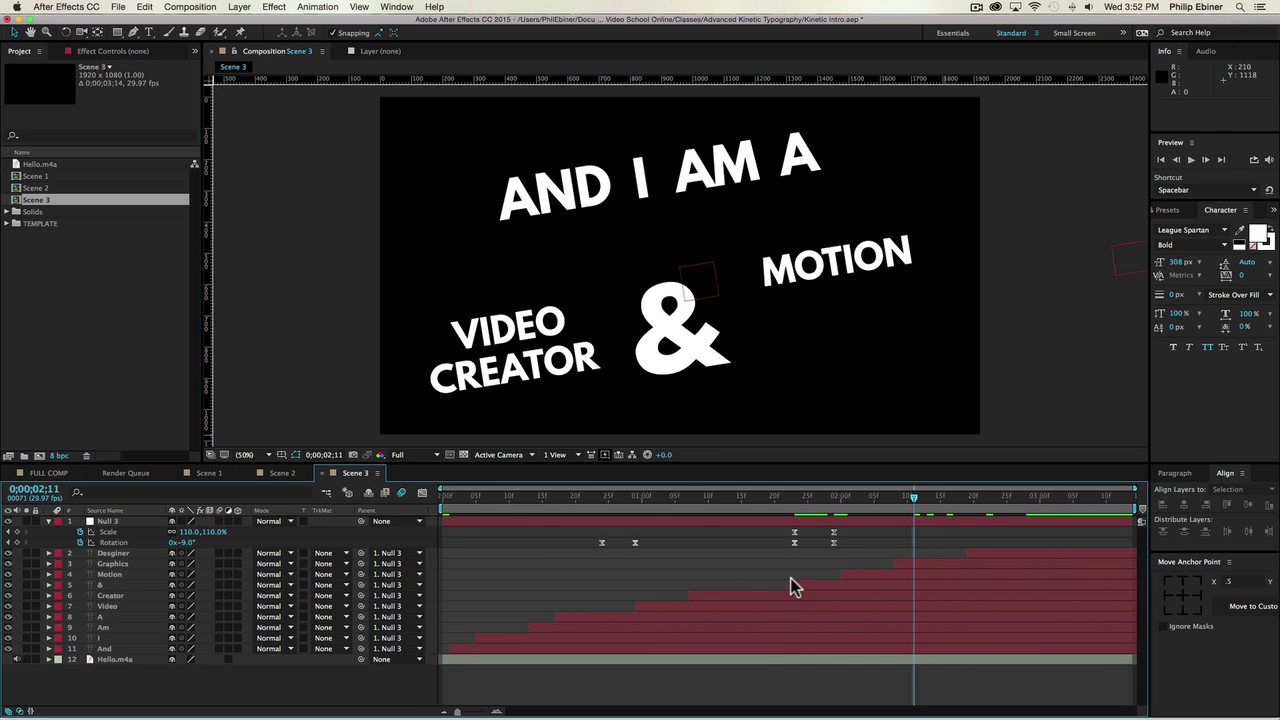
Step: Delete the null and all text layers from Scene 3, keeping only the Hello.m4a audio layer
{"action": "left_click", "coordinate": [773, 648]}
{"action": "left_click", "coordinate": [820, 522], "text": "shift"}
{"action": "key", "text": "BackSpace"}
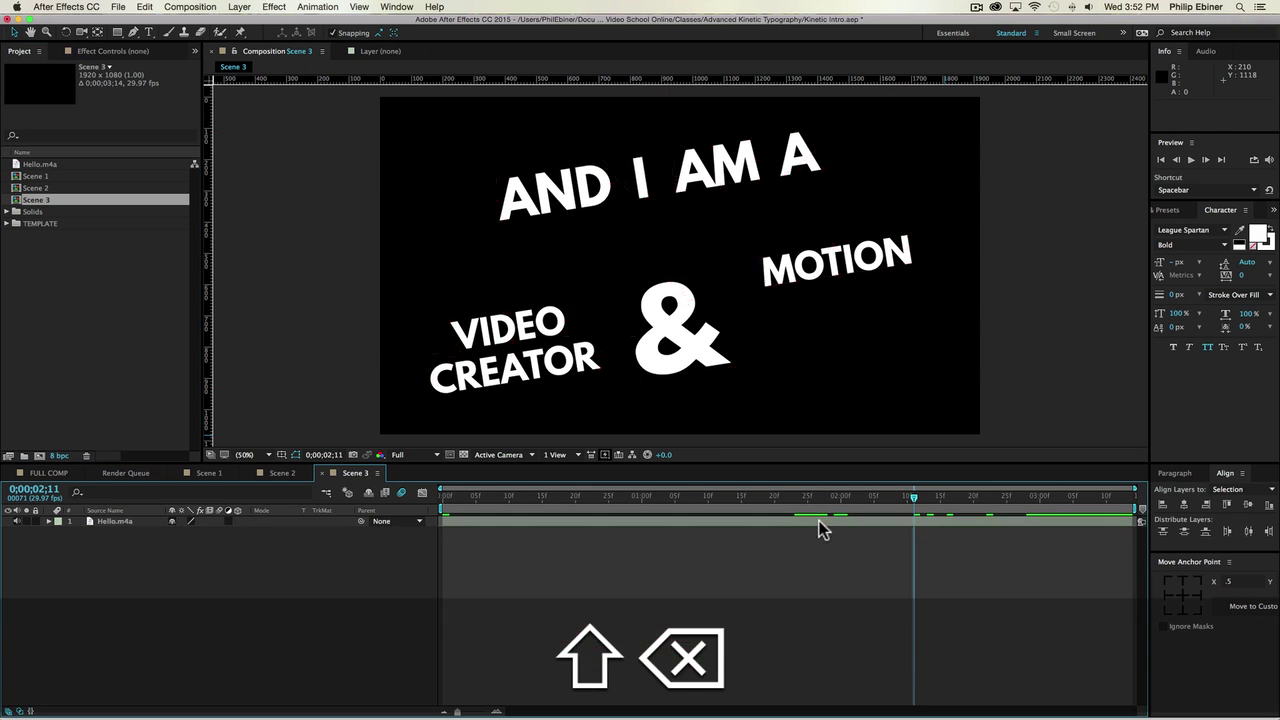
Step: Reveal the Hello.m4a waveform and slide the audio earlier so the next spoken phrase sits at the start of the scene
{"action": "left_click", "coordinate": [870, 520]}
{"action": "key", "text": "l"}
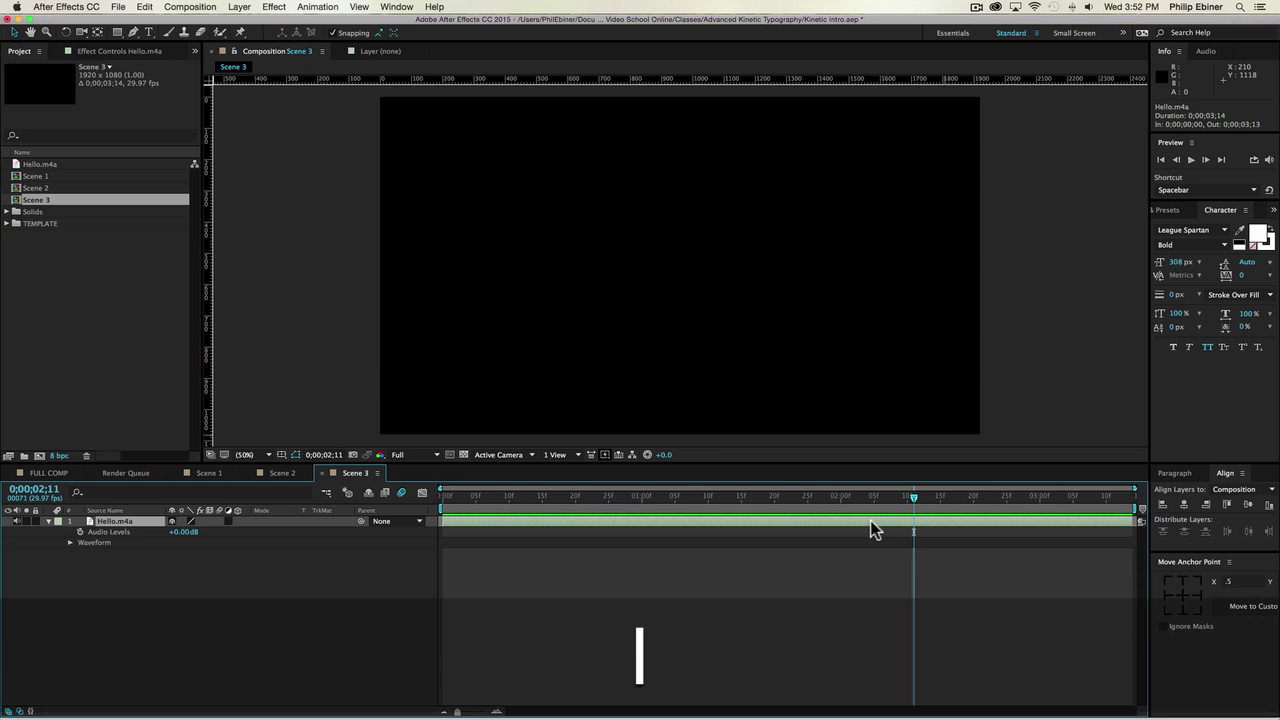
{"action": "key", "text": "l"}
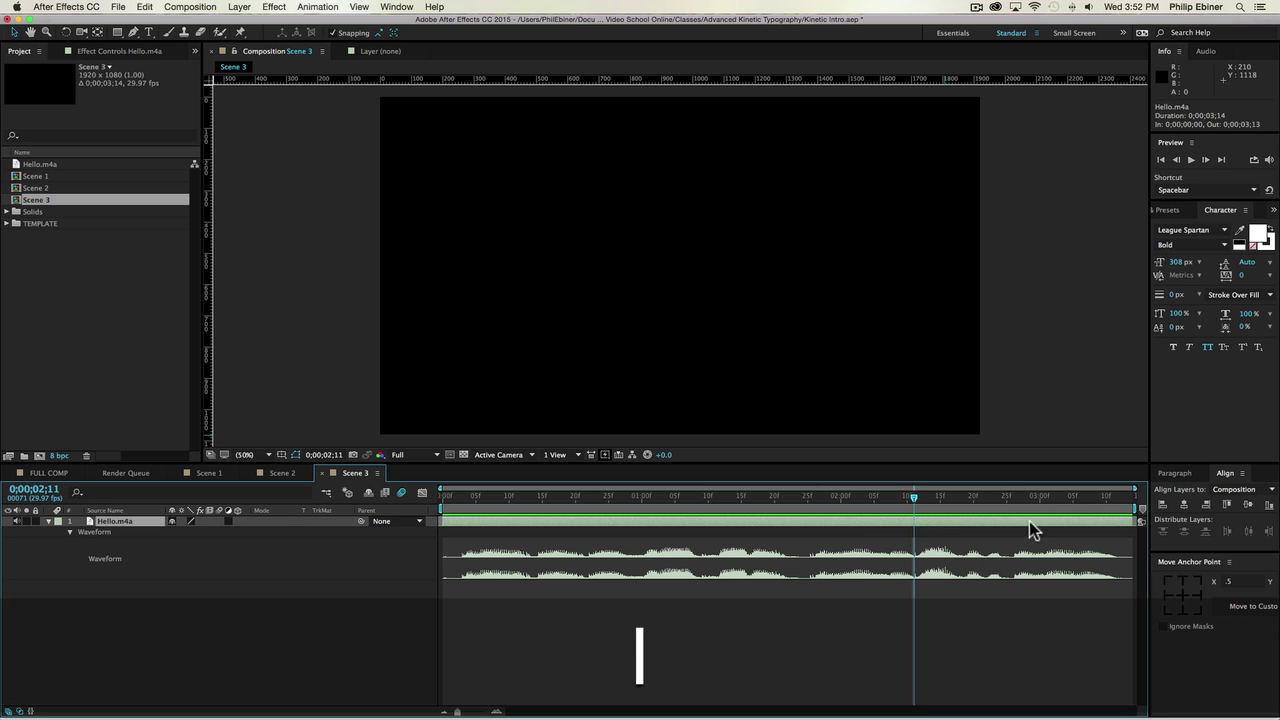
{"action": "left_click_drag", "start_coordinate": [1100, 516], "coordinate": [1266, 552]}
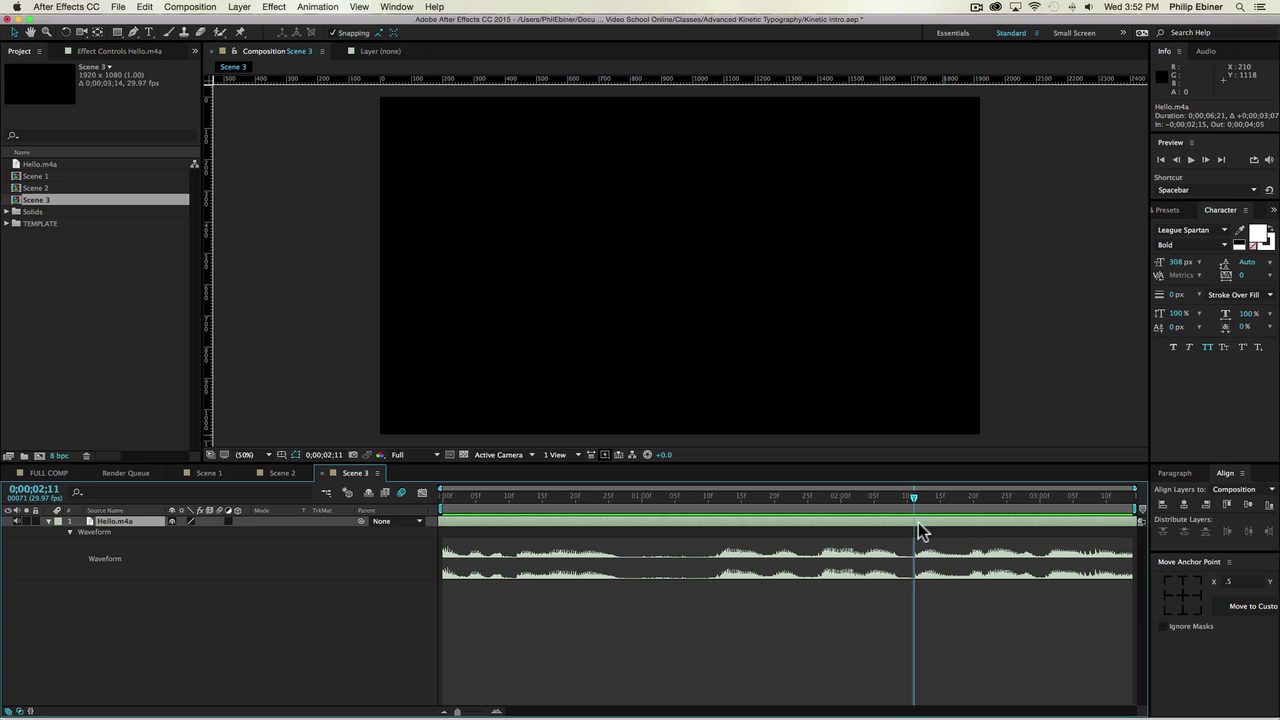
{"action": "left_click_drag", "start_coordinate": [966, 523], "coordinate": [716, 519]}
{"action": "left_click_drag", "start_coordinate": [1027, 523], "coordinate": [1275, 533]}
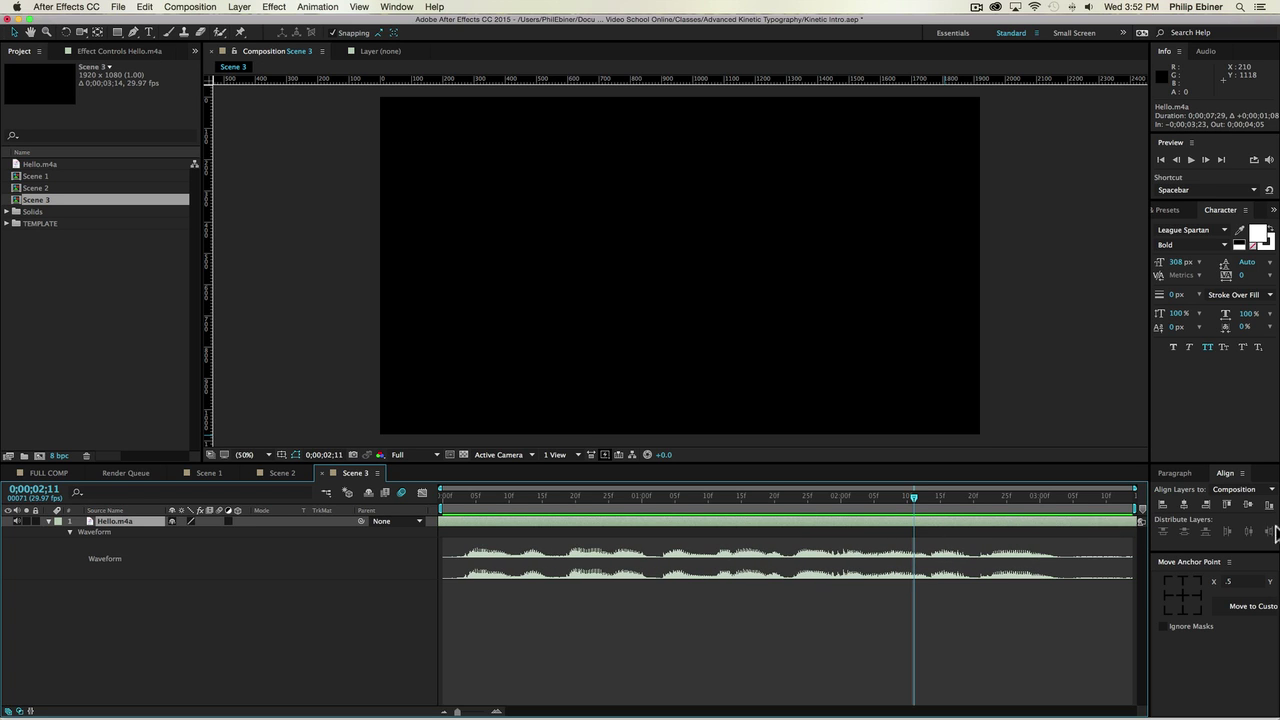
{"action": "left_click_drag", "start_coordinate": [1034, 519], "coordinate": [1010, 524]}
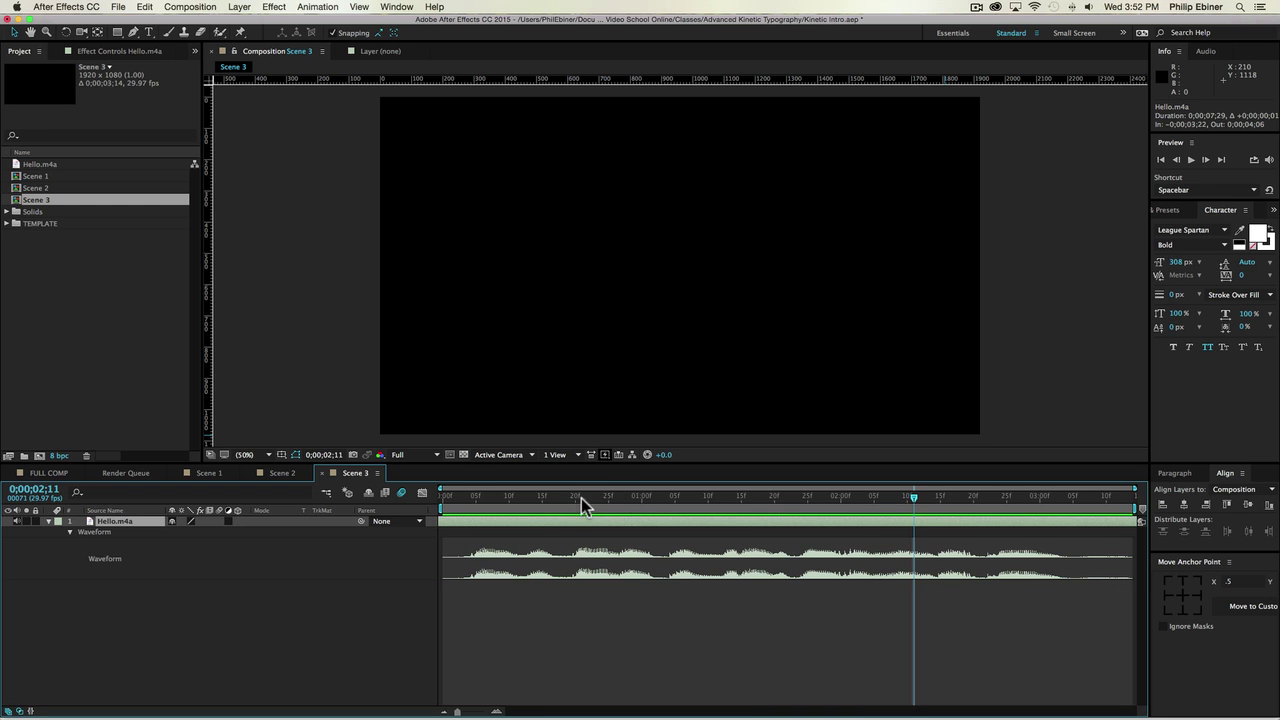
Step: Trim the composition to a work area lasting 0;00;03;07, ending just after the spoken phrase, and preview the audio
{"action": "left_click_drag", "start_coordinate": [480, 500], "coordinate": [1091, 509]}
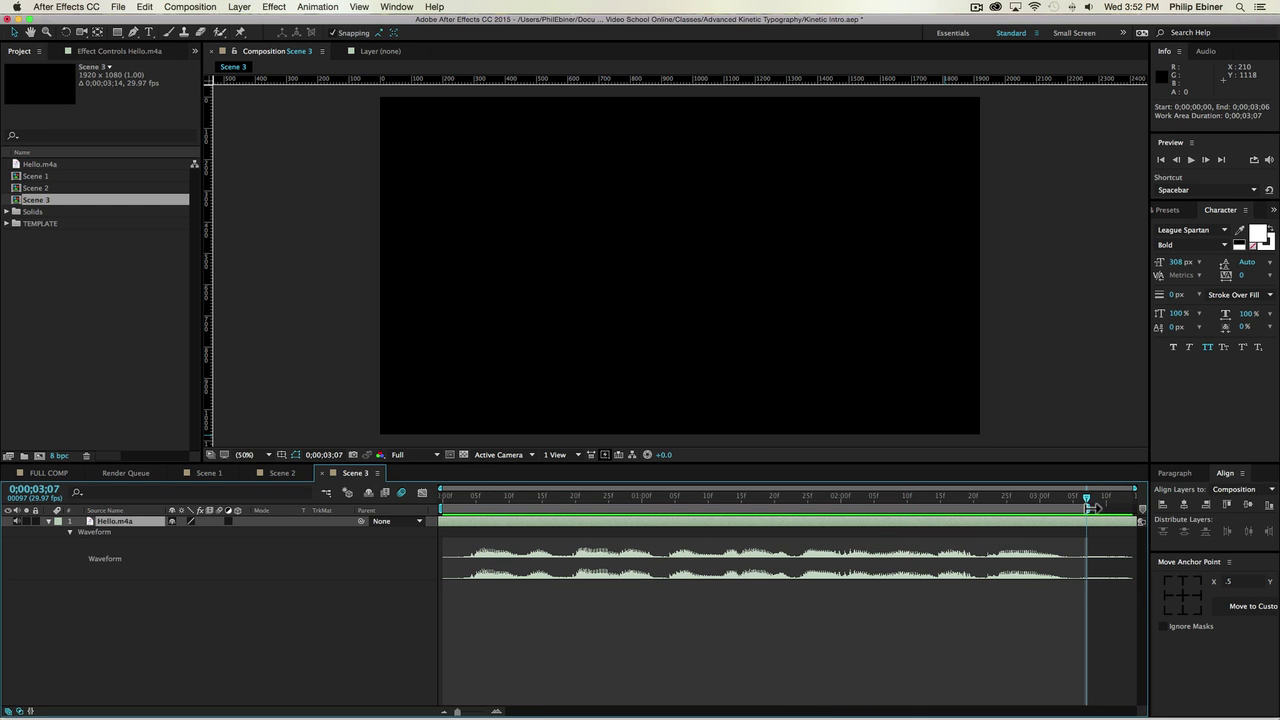
{"action": "left_click", "coordinate": [192, 7]}
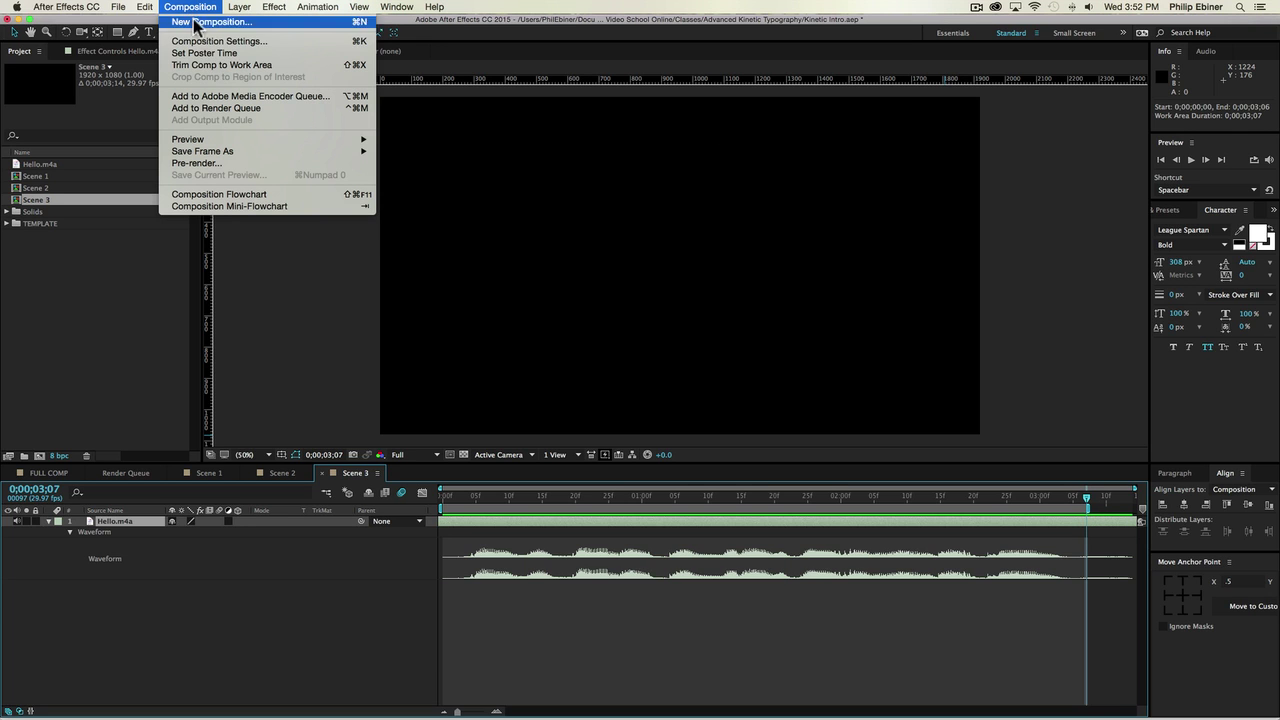
{"action": "left_click", "coordinate": [222, 65]}
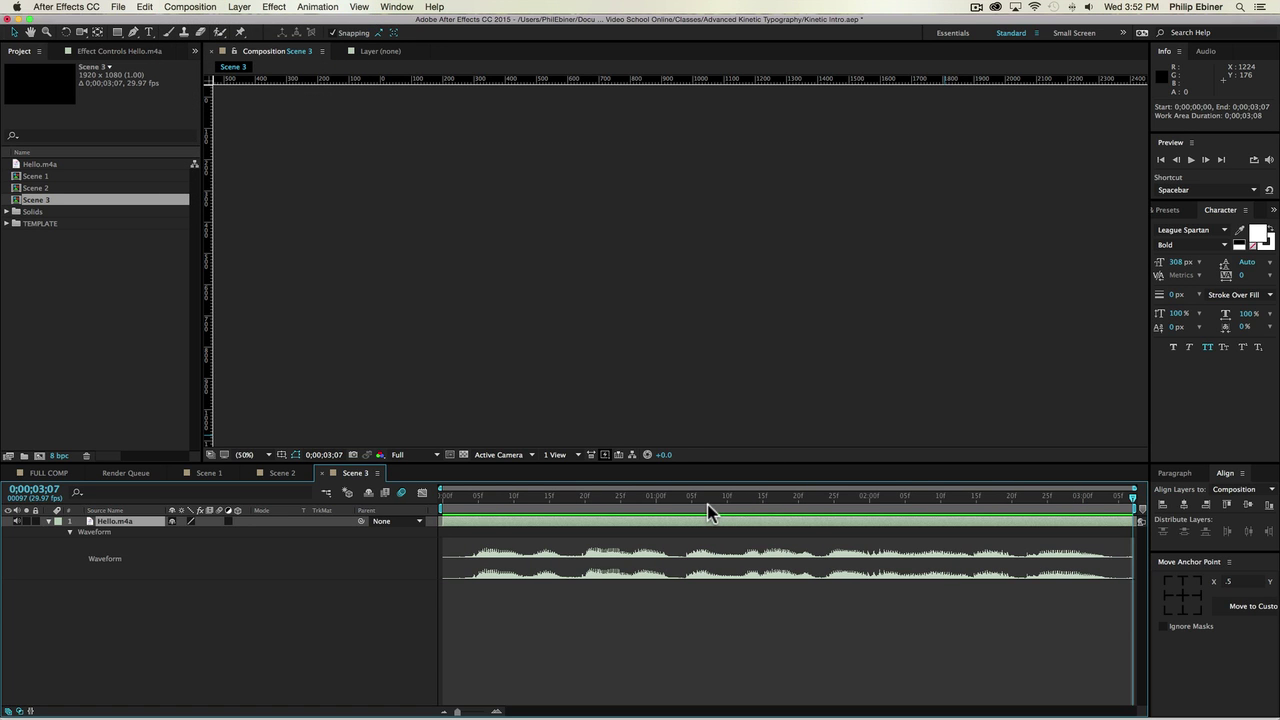
{"action": "left_click", "coordinate": [707, 497]}
{"action": "key", "text": "KP_0"}
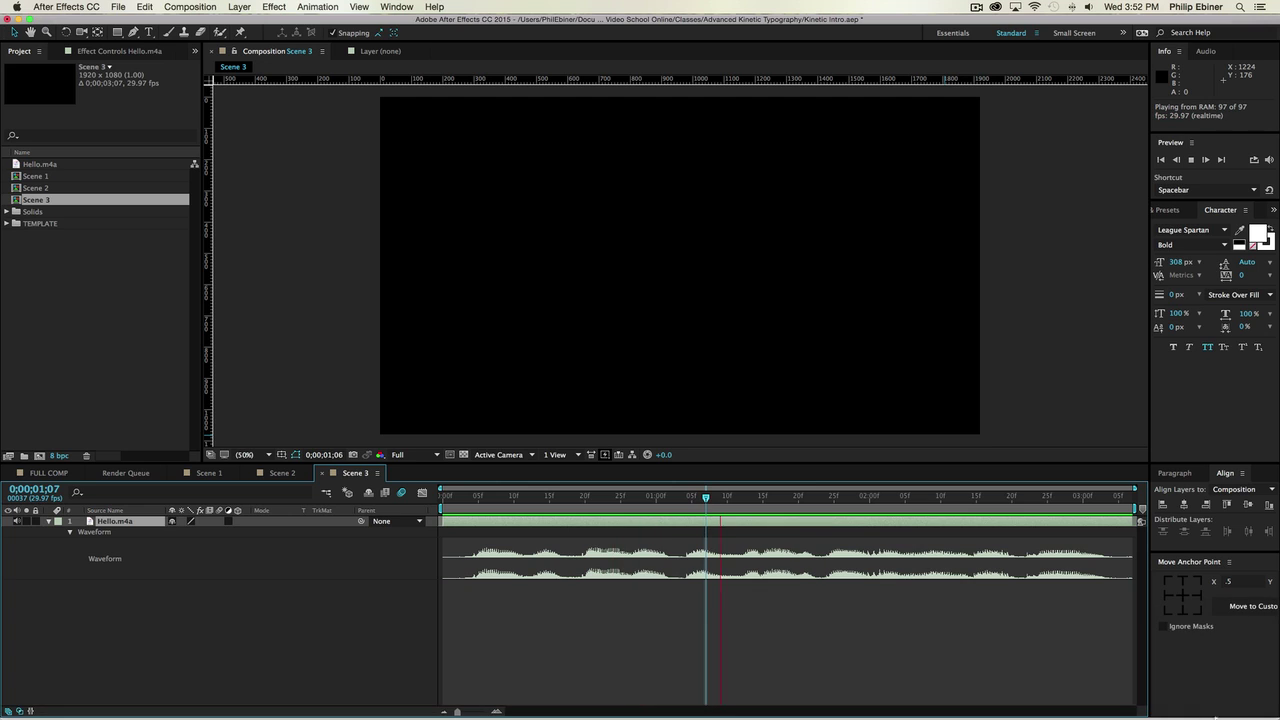
{"action": "key", "text": "space"}
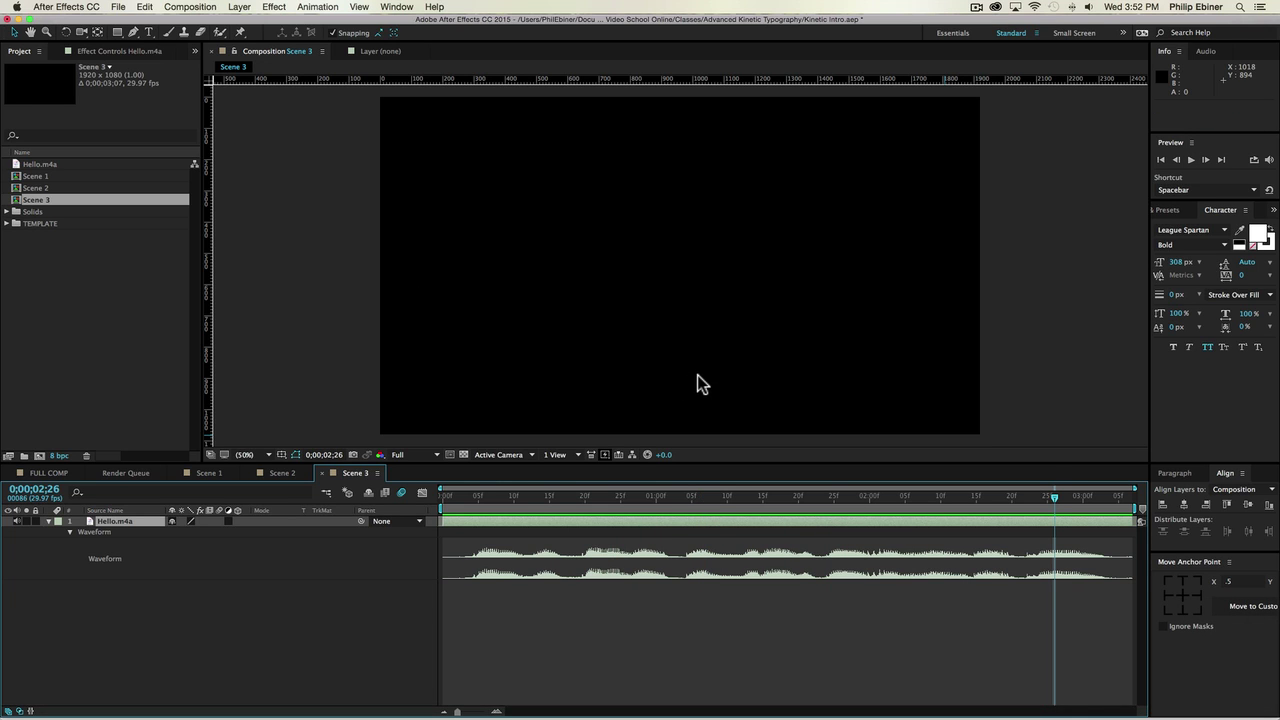
Step: Create a text layer reading "I'm" in the upper part of the frame and set its font size to 150 px
{"action": "left_click", "coordinate": [149, 33]}
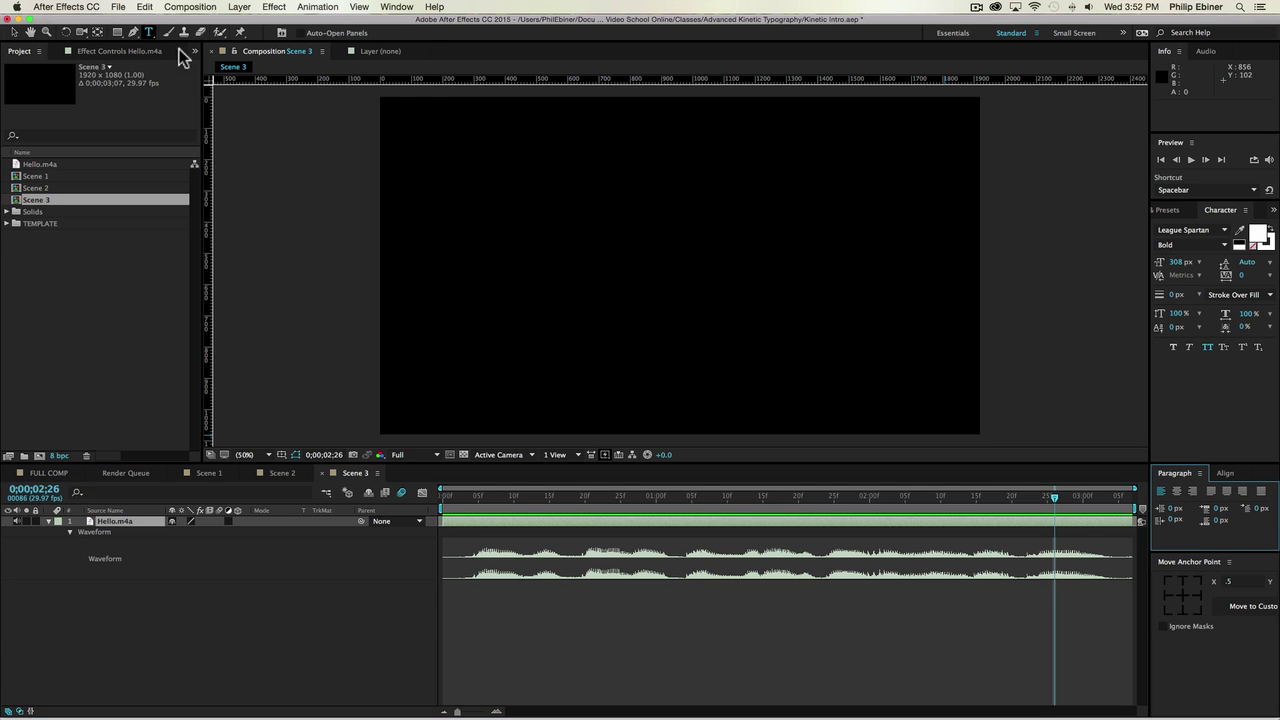
{"action": "left_click", "coordinate": [487, 165]}
{"action": "type", "text": "I'm"}
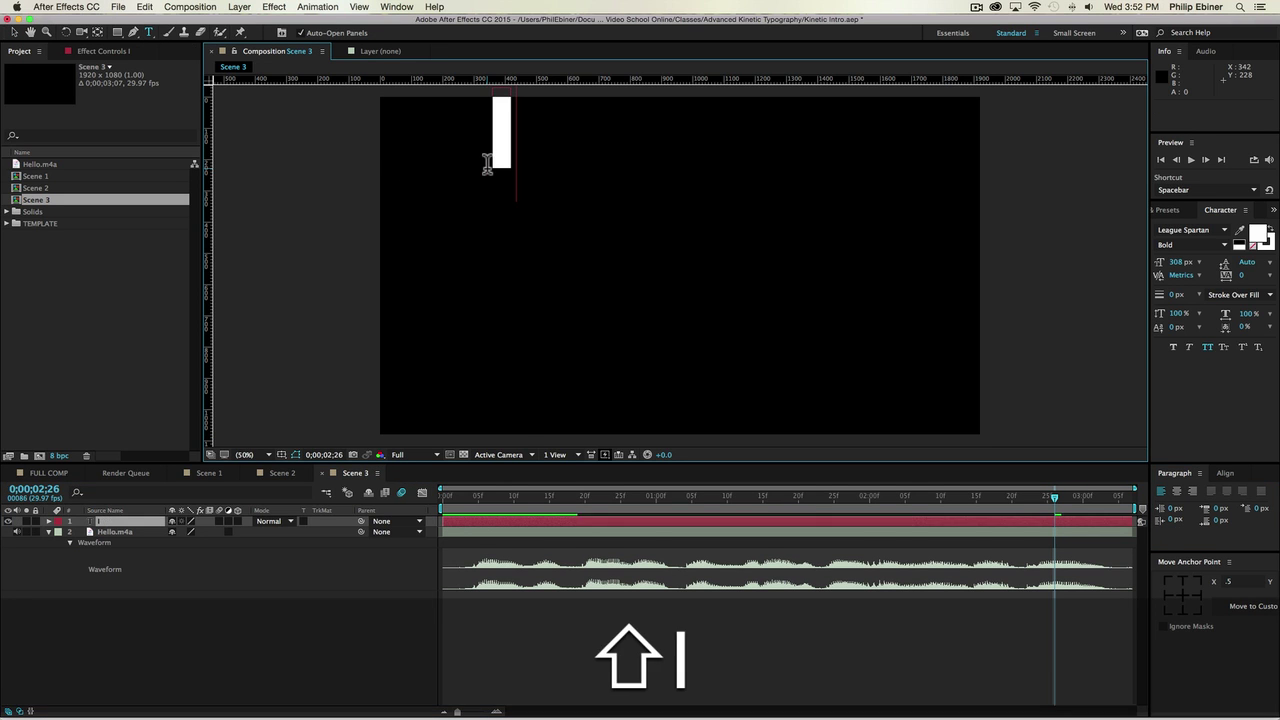
{"action": "left_click", "coordinate": [589, 525]}
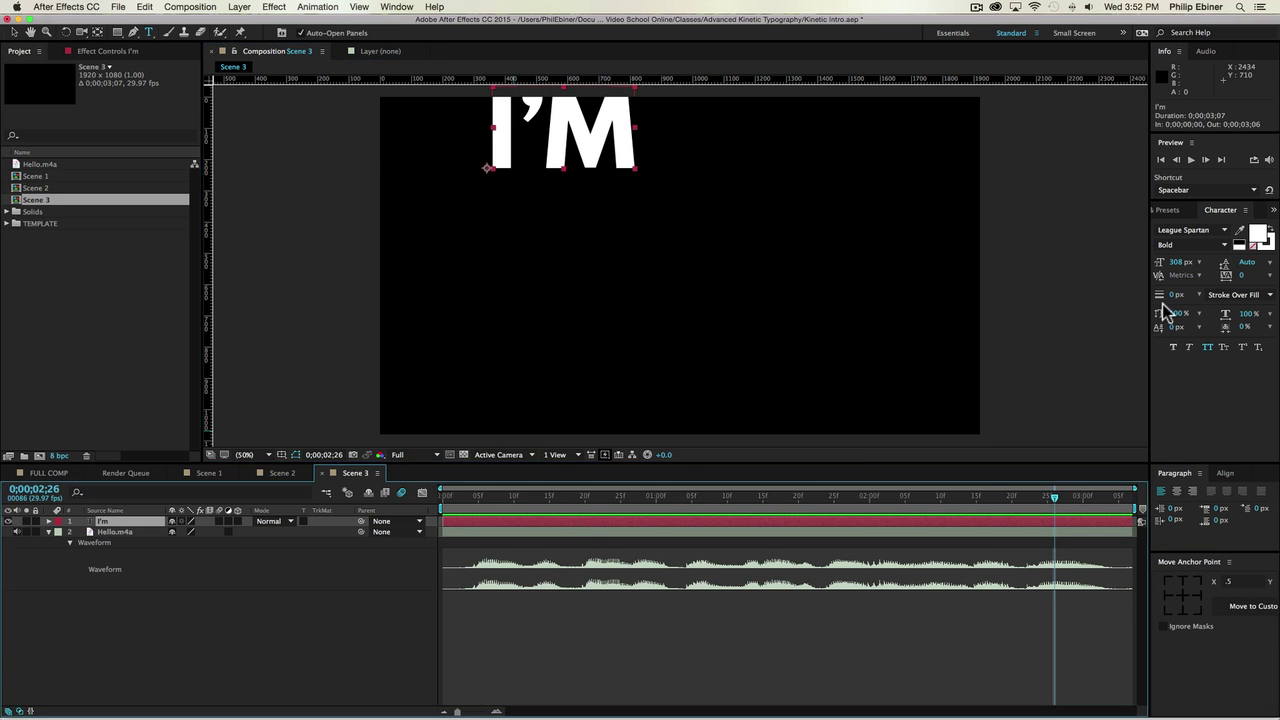
{"action": "left_click", "coordinate": [1180, 268]}
{"action": "type", "text": "150"}
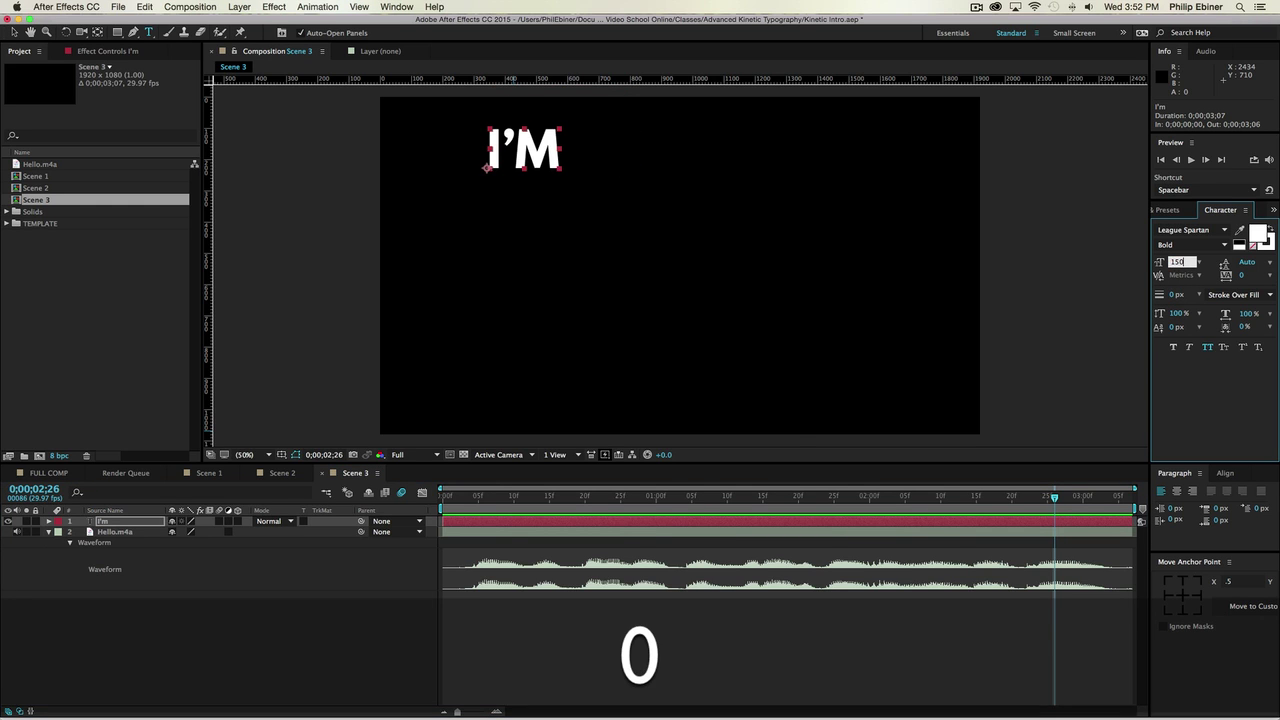
{"action": "left_click", "coordinate": [649, 520]}
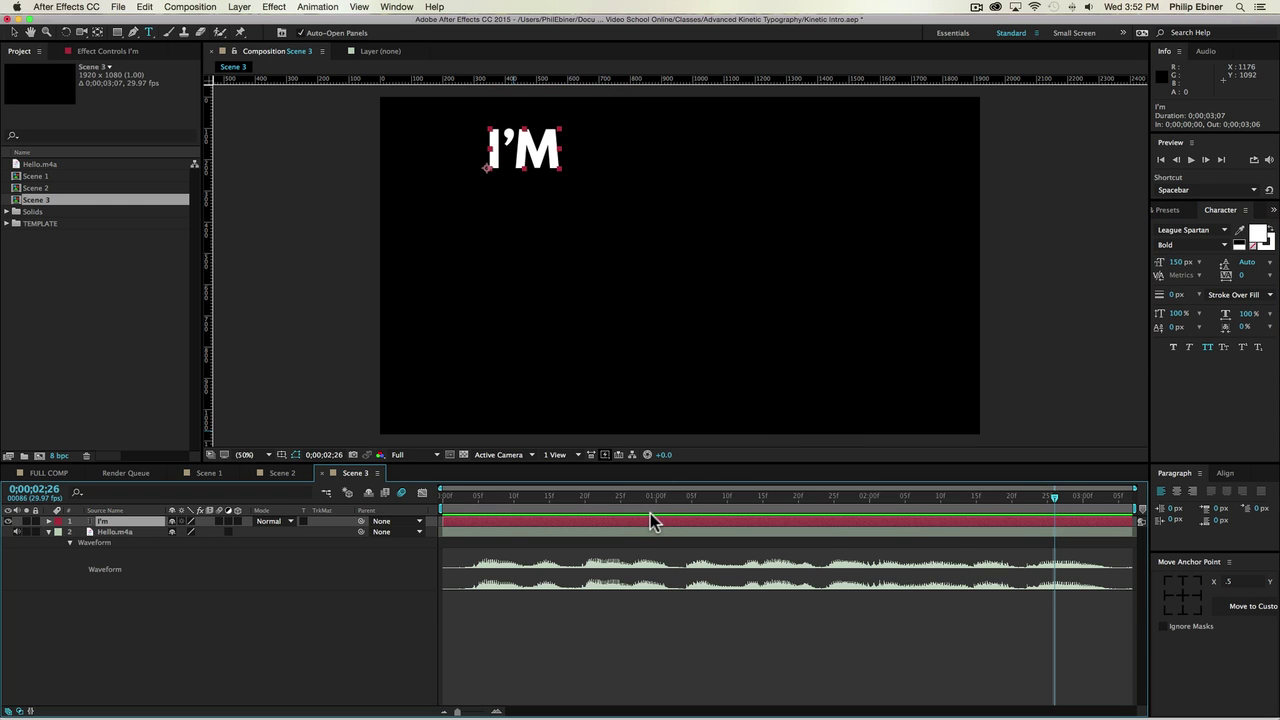
Step: Duplicate the "I'm" text layer three times and change the copies to "The", "founder" and "of"
{"action": "key", "text": "super+d"}
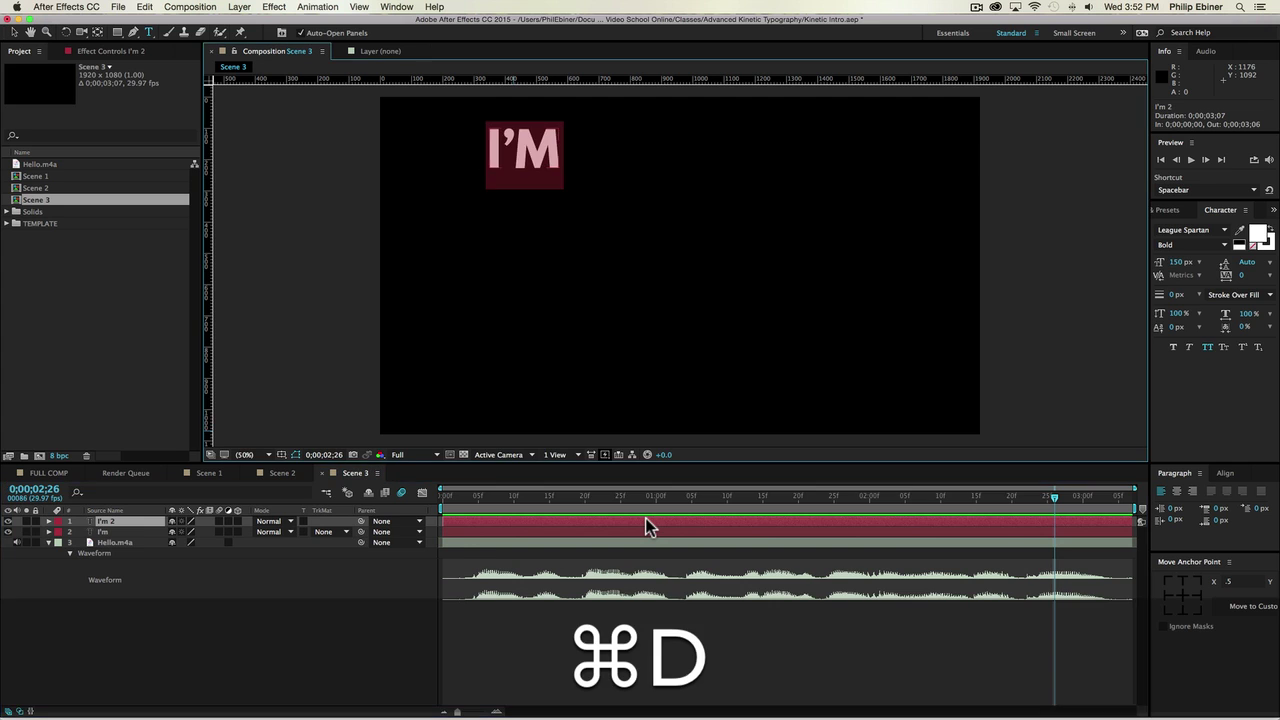
{"action": "type", "text": "The"}
{"action": "key", "text": "super+d"}
{"action": "type", "text": "Fpimder"}
{"action": "key", "text": "super+d"}
{"action": "type", "text": "pf"}
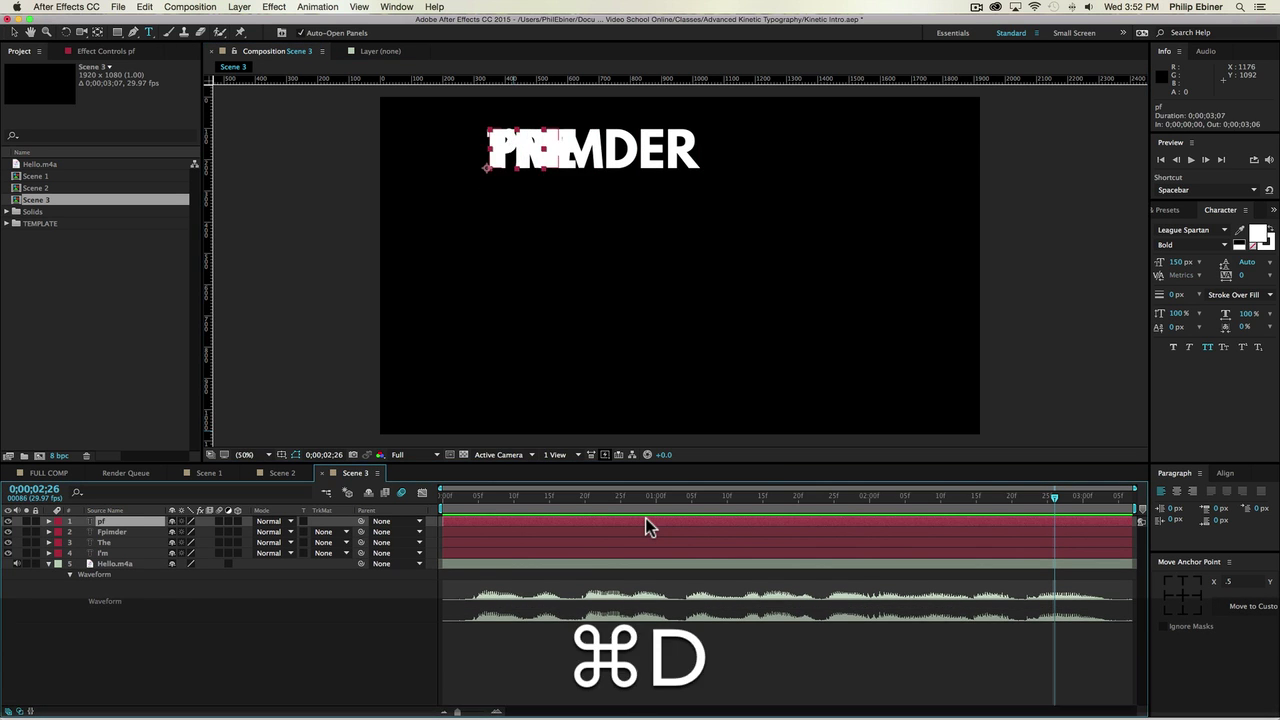
Step: Add four more duplicated text layers reading "video", "school", "online" and ".com"
{"action": "key", "text": "super+d"}
{"action": "type", "text": "video"}
{"action": "key", "text": "super+d"}
{"action": "type", "text": "school 2"}
{"action": "key", "text": "super+d"}
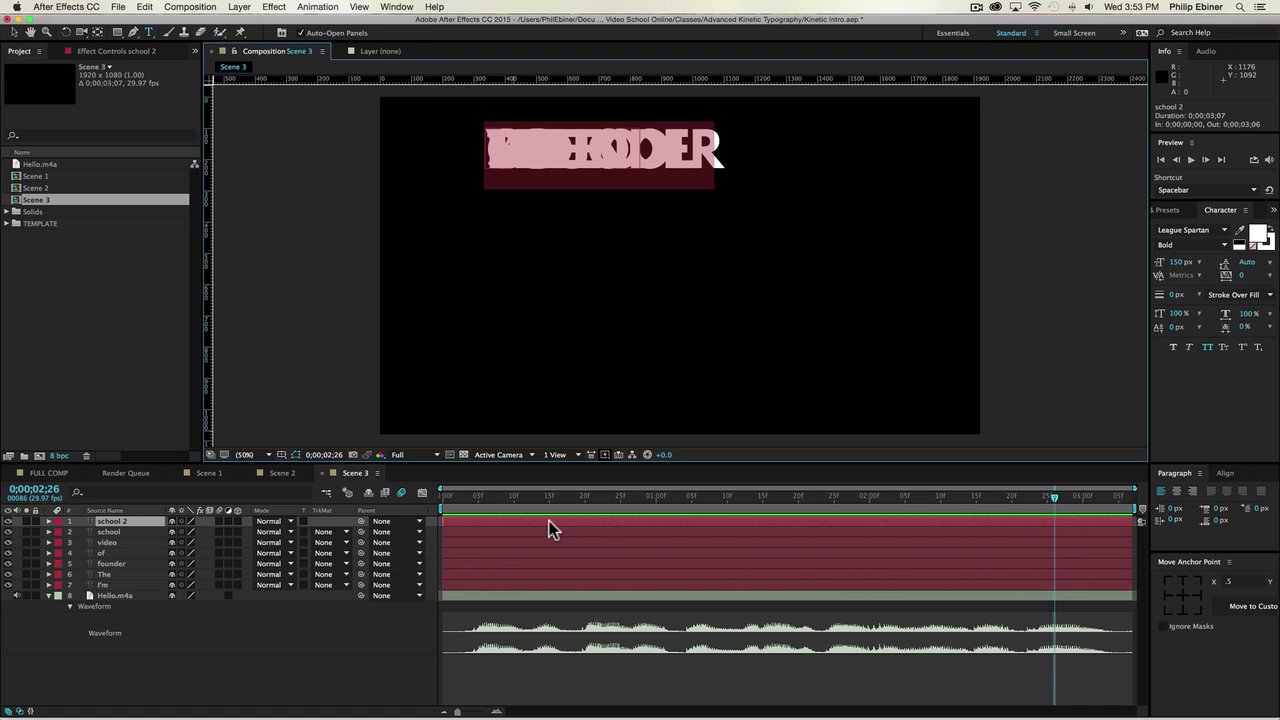
{"action": "type", "text": "online"}
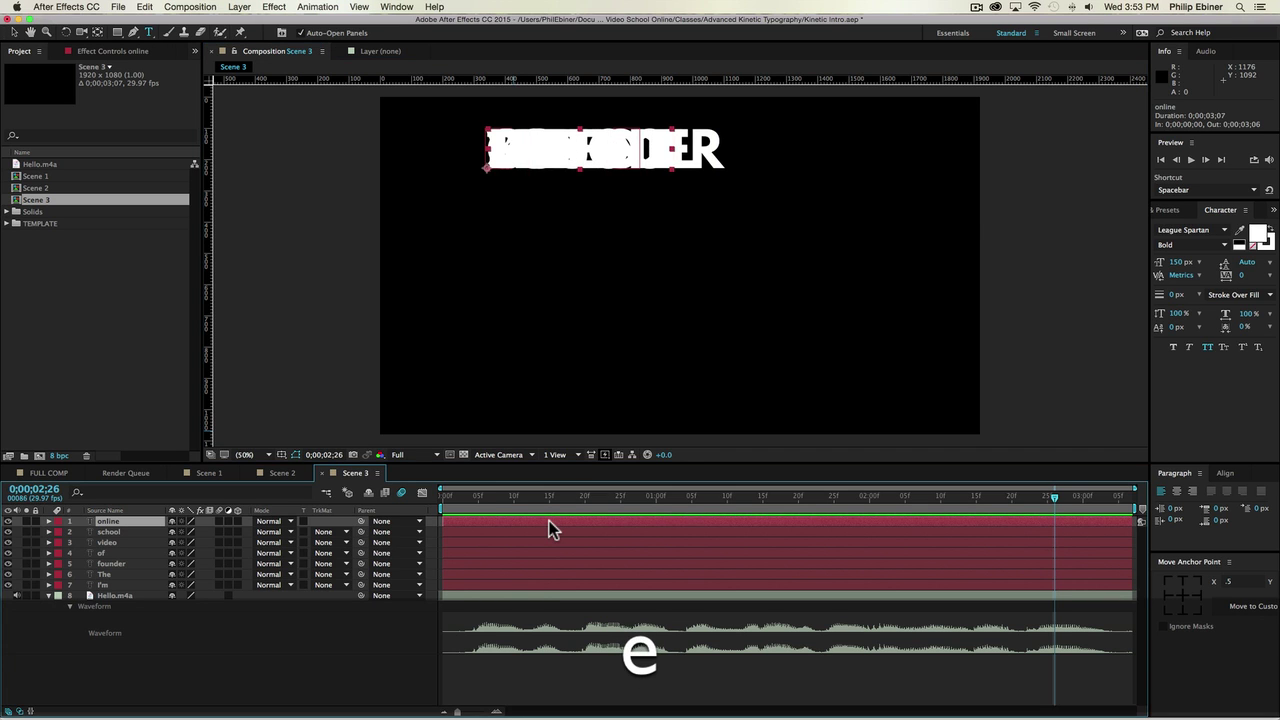
{"action": "key", "text": "super+d"}
{"action": "type", "text": ".com"}
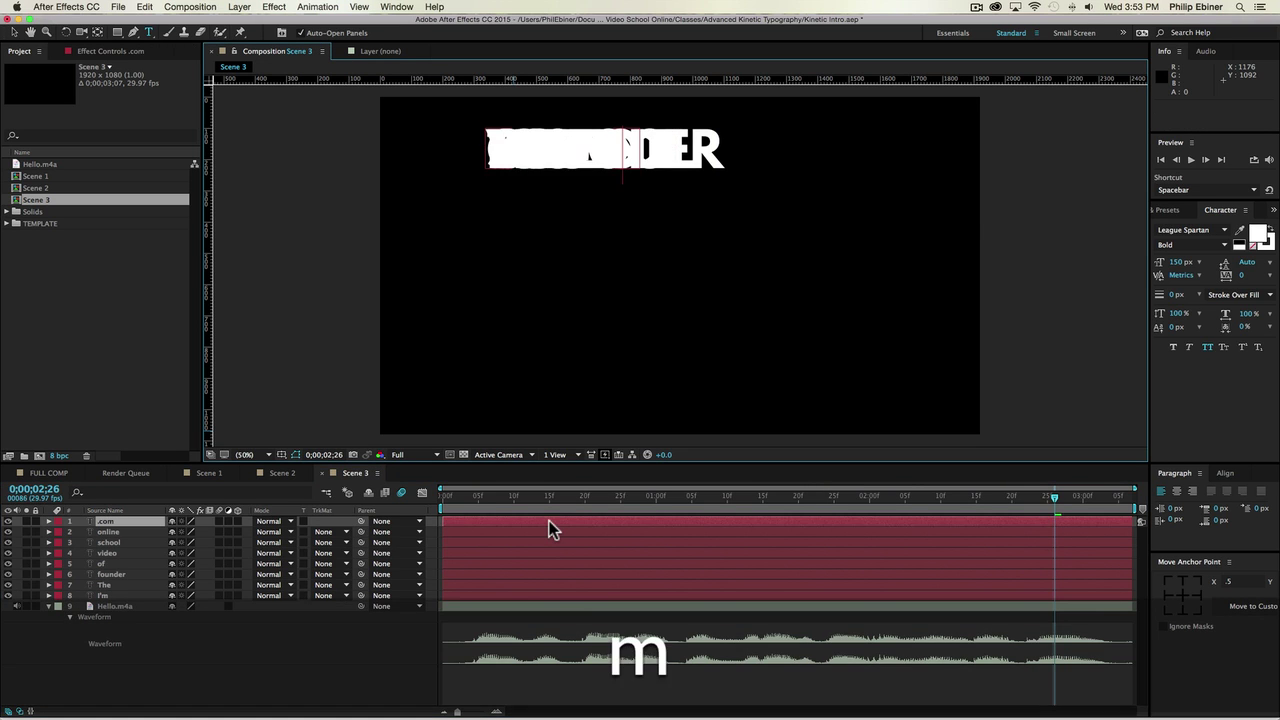
{"action": "left_click", "coordinate": [549, 521]}
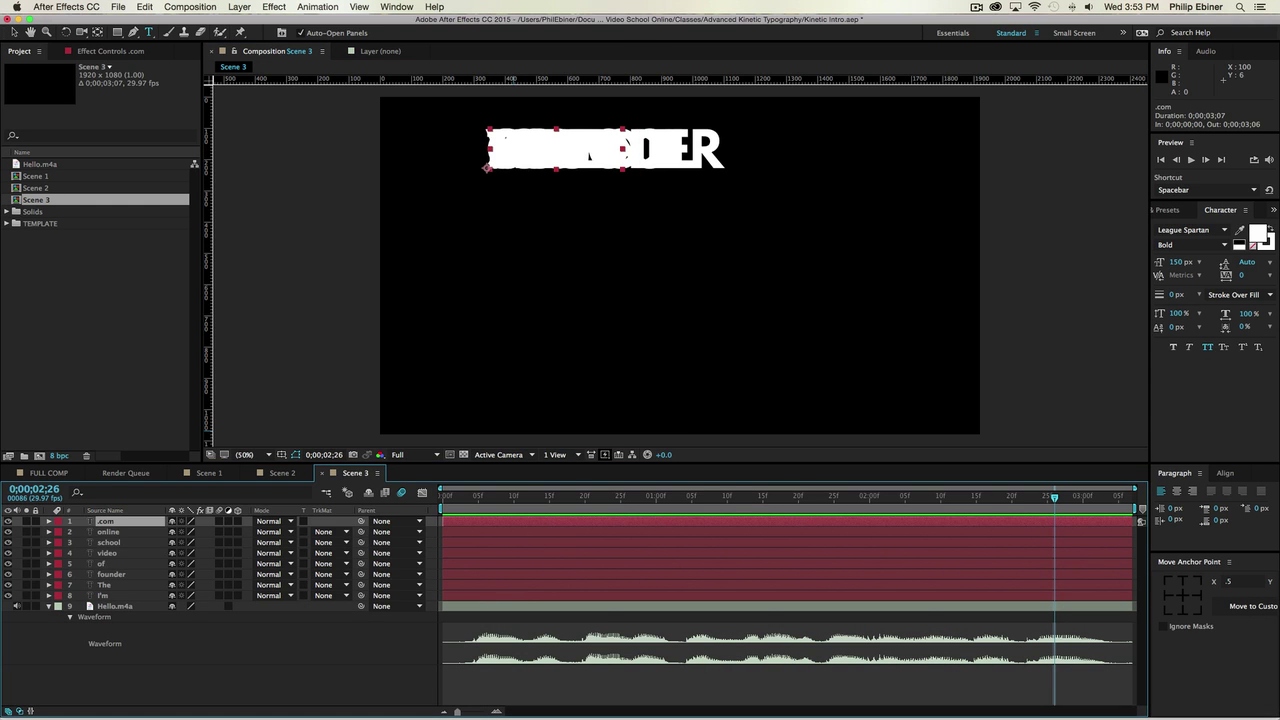
Step: Move ".com", "online", "school" and "video" off the overlapping words into a vertical stack below them, with "video" uppermost
{"action": "left_click", "coordinate": [16, 34]}
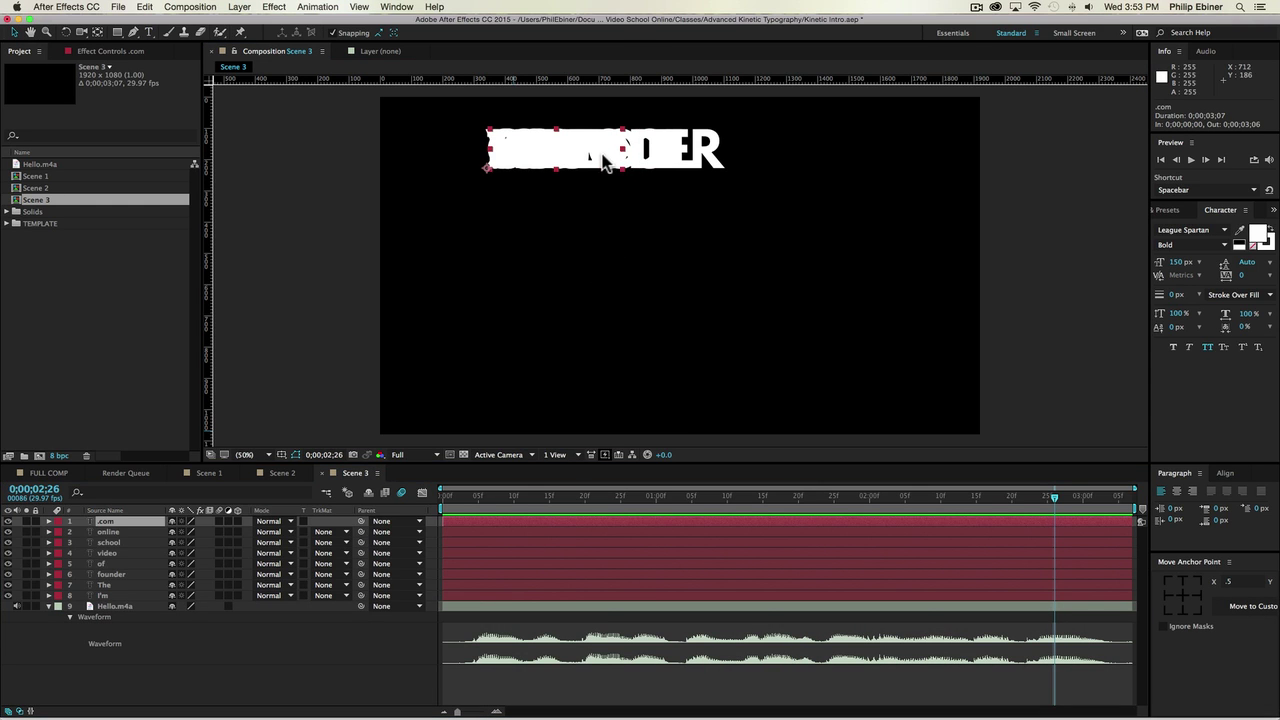
{"action": "left_click", "coordinate": [1088, 266]}
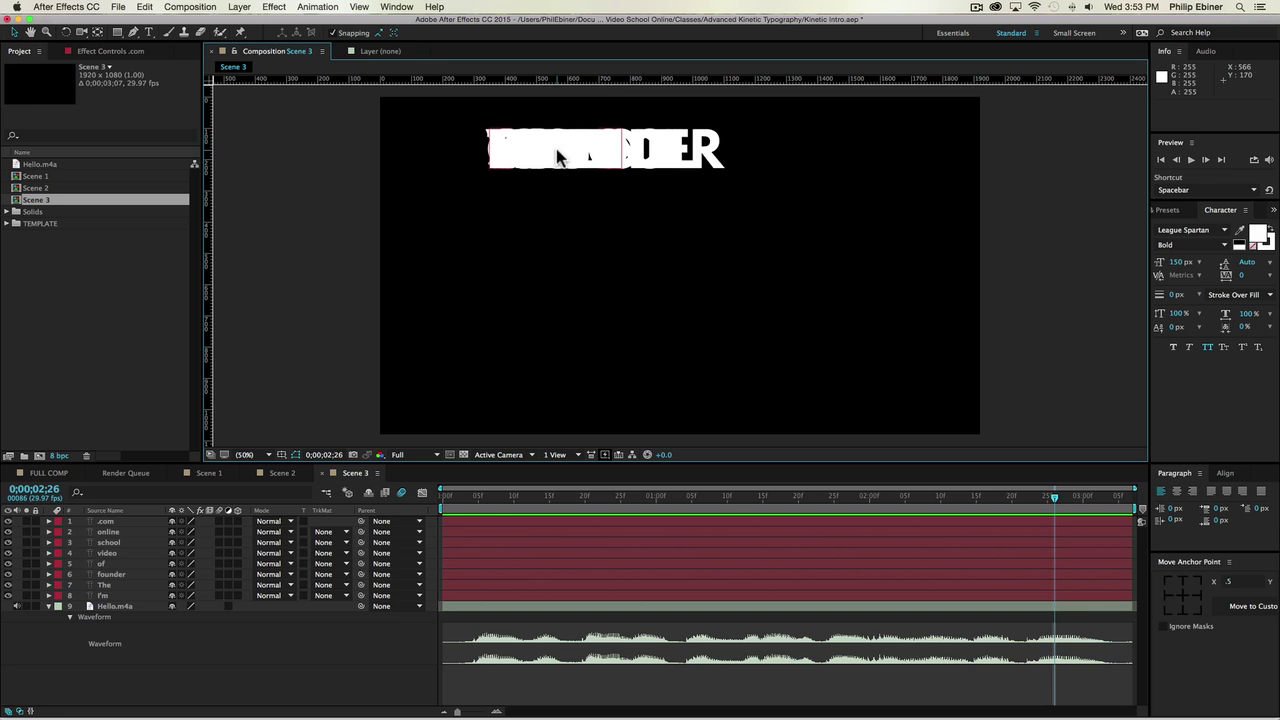
{"action": "left_click_drag", "start_coordinate": [557, 157], "coordinate": [726, 368]}
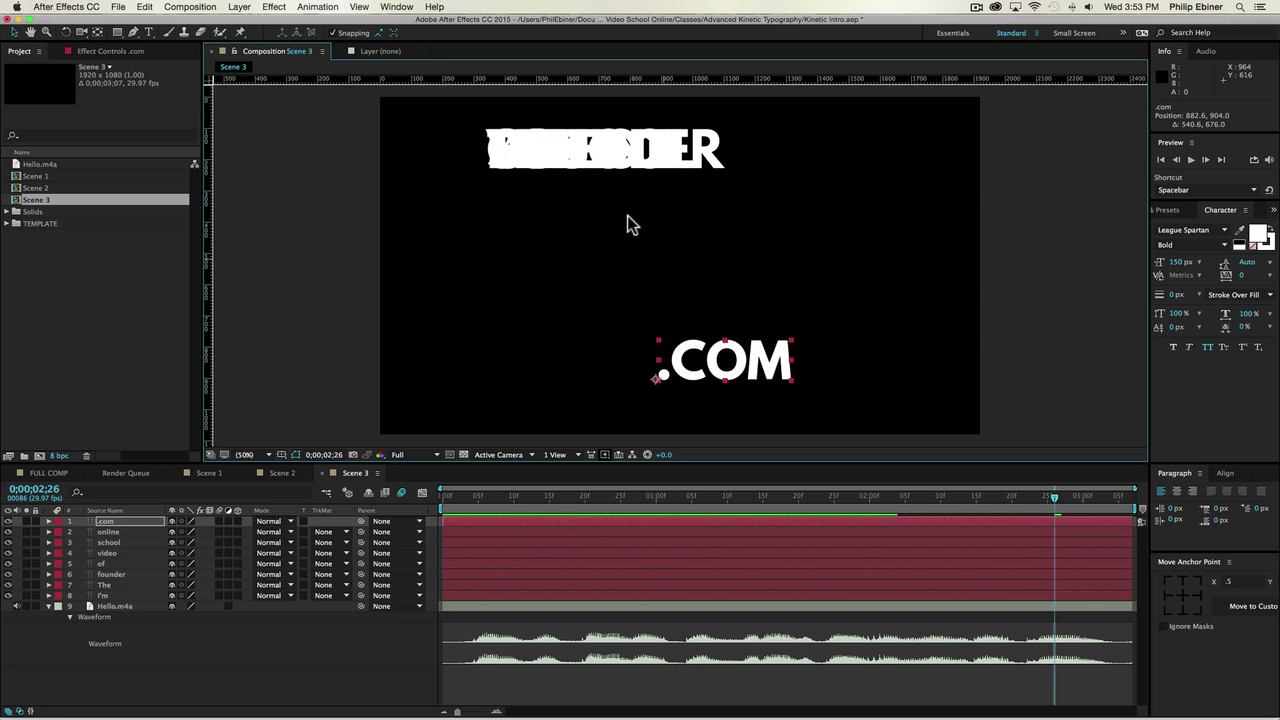
{"action": "left_click_drag", "start_coordinate": [596, 172], "coordinate": [643, 232]}
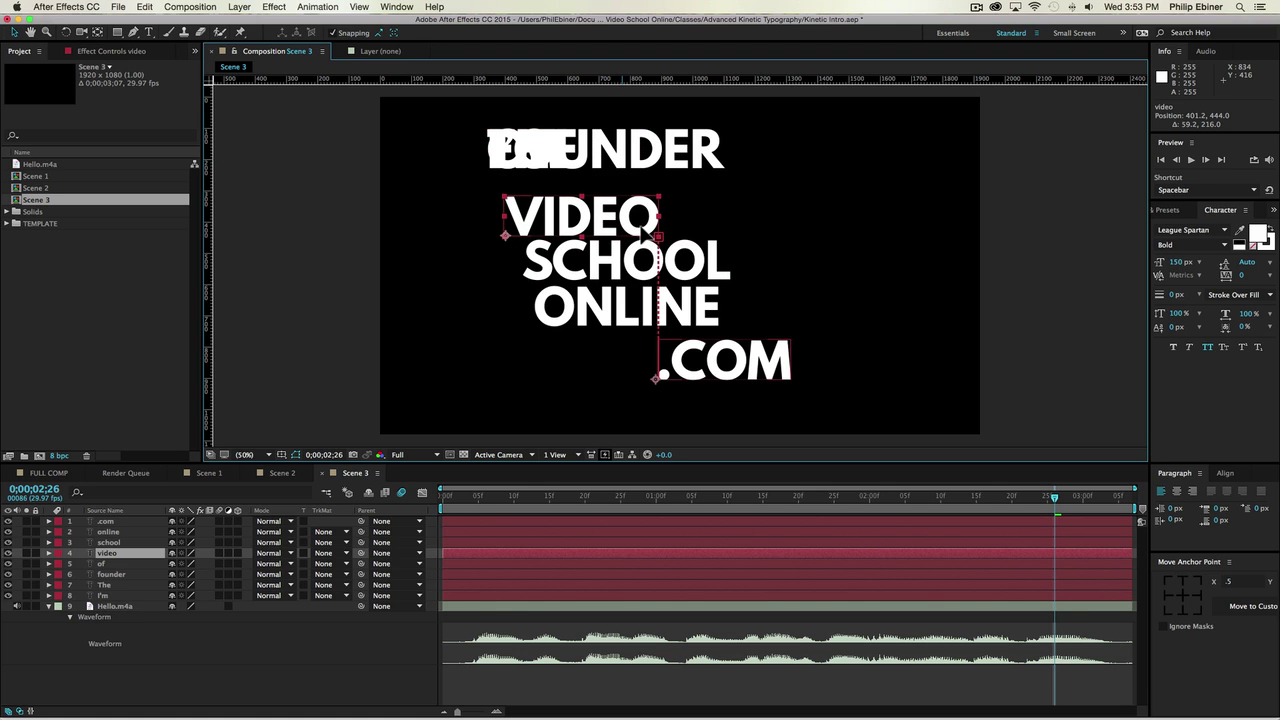
Step: Set the font size of the ".com" text to 75 px
{"action": "left_click", "coordinate": [726, 368]}
{"action": "left_click", "coordinate": [1176, 264]}
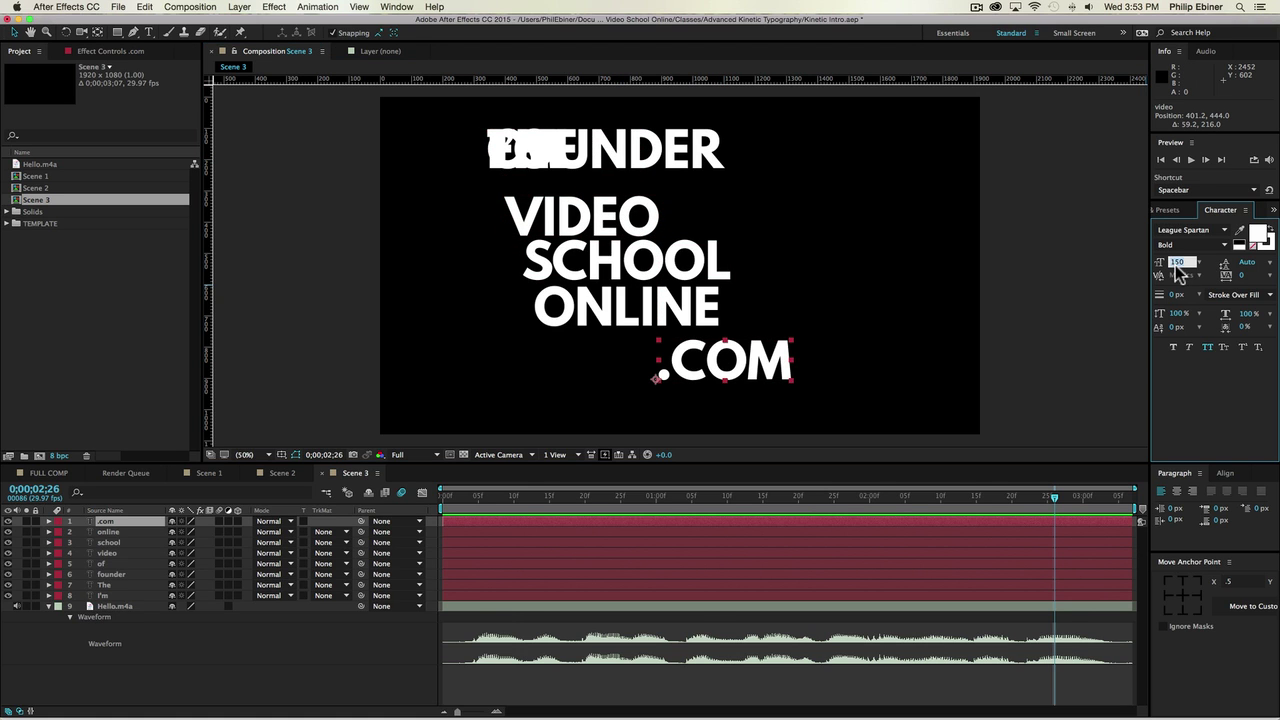
{"action": "type", "text": "75"}
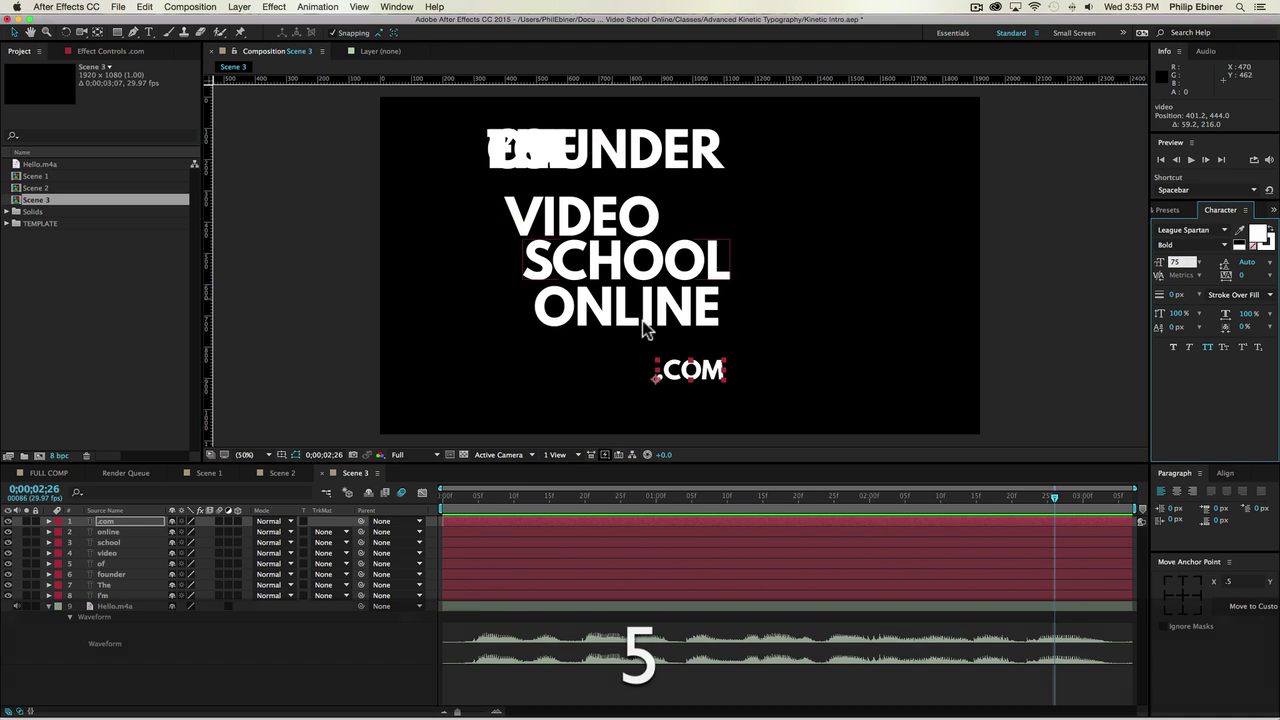
Step: Select "video", "school", "online" and ".com" together and move the group down and to the right in the frame
{"action": "left_click", "coordinate": [662, 316], "text": "shift"}
{"action": "left_click", "coordinate": [645, 278], "text": "shift"}
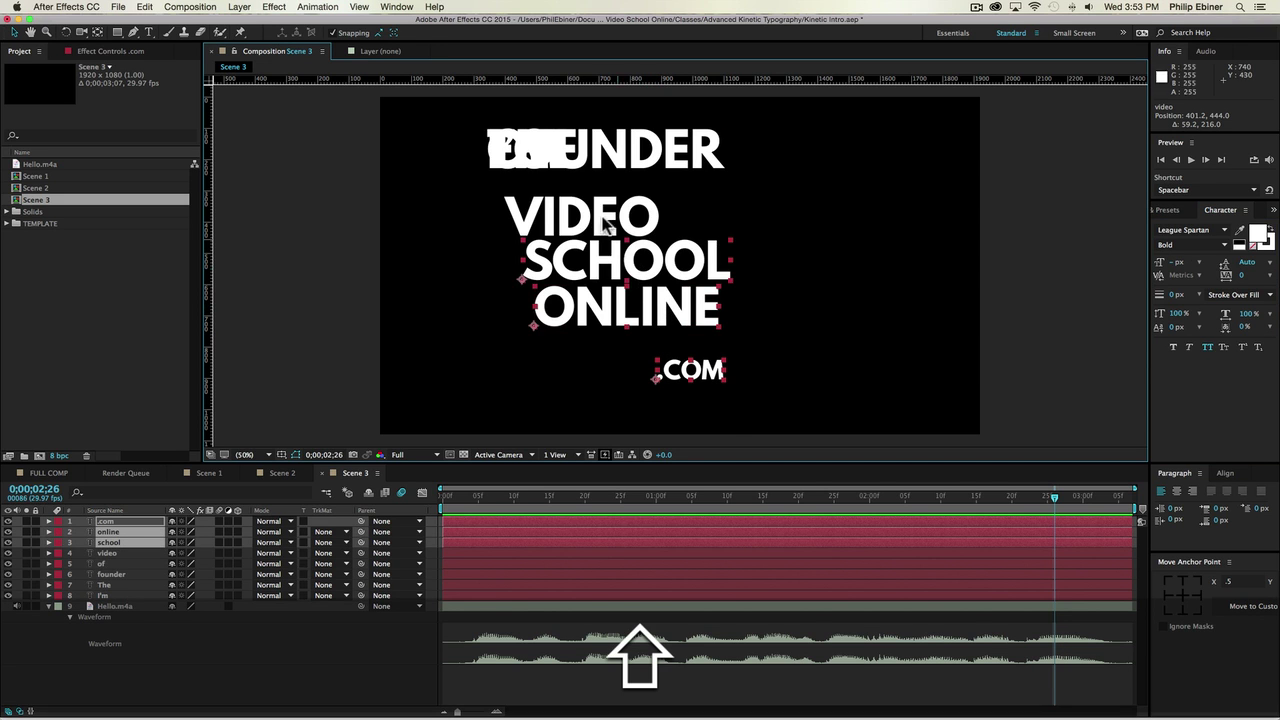
{"action": "left_click", "coordinate": [582, 220], "text": "shift"}
{"action": "left_click_drag", "start_coordinate": [582, 220], "coordinate": [682, 270]}
{"action": "left_click", "coordinate": [920, 294]}
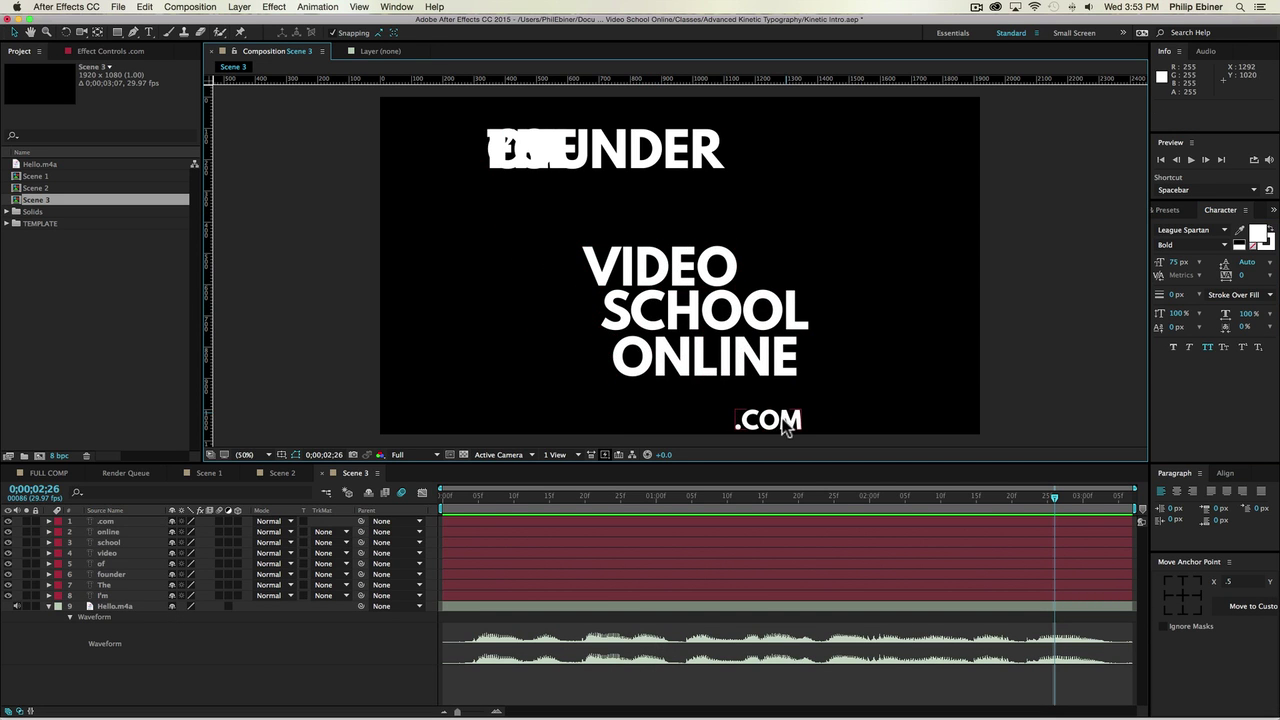
Step: Stagger "video", "online" and ".com" around "school" as descending steps, tucking ".com" just beneath the end of "online"
{"action": "left_click_drag", "start_coordinate": [790, 428], "coordinate": [806, 411]}
{"action": "left_click", "coordinate": [789, 356]}
{"action": "left_click_drag", "start_coordinate": [789, 356], "coordinate": [821, 356]}
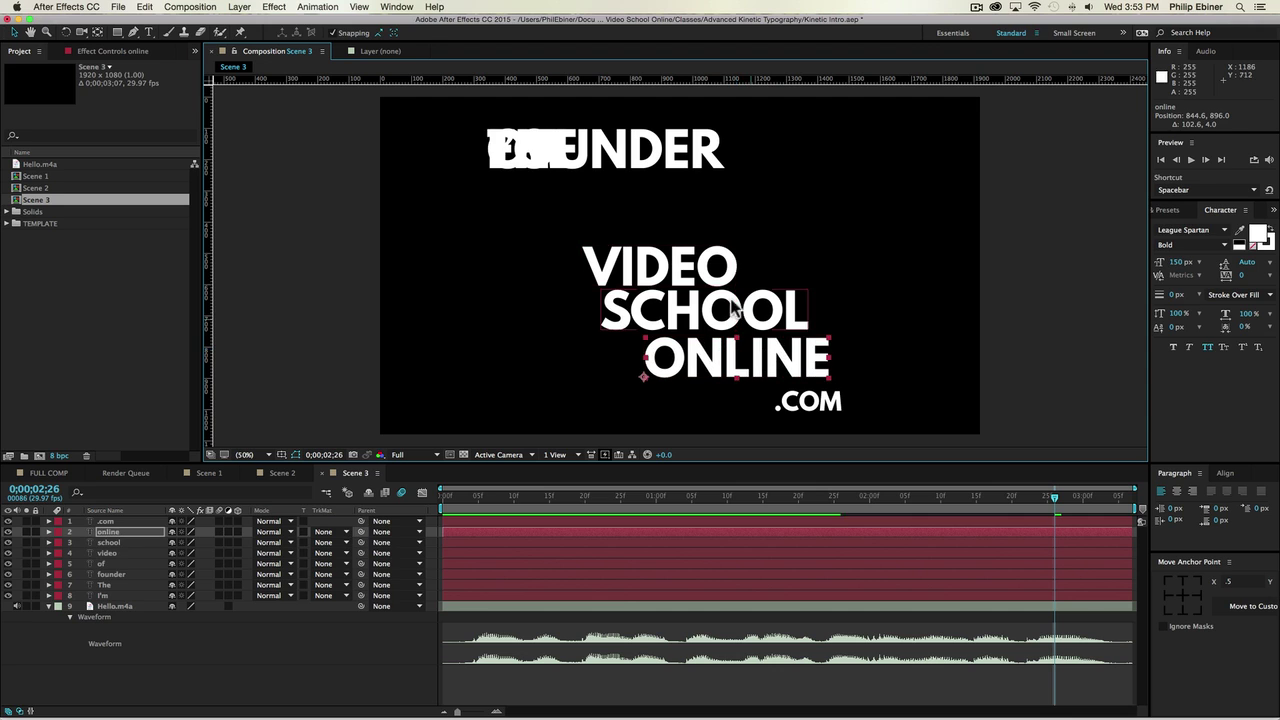
{"action": "left_click_drag", "start_coordinate": [717, 270], "coordinate": [698, 270]}
{"action": "left_click_drag", "start_coordinate": [690, 357], "coordinate": [701, 357]}
{"action": "left_click", "coordinate": [845, 402]}
{"action": "left_click_drag", "start_coordinate": [838, 398], "coordinate": [843, 389]}
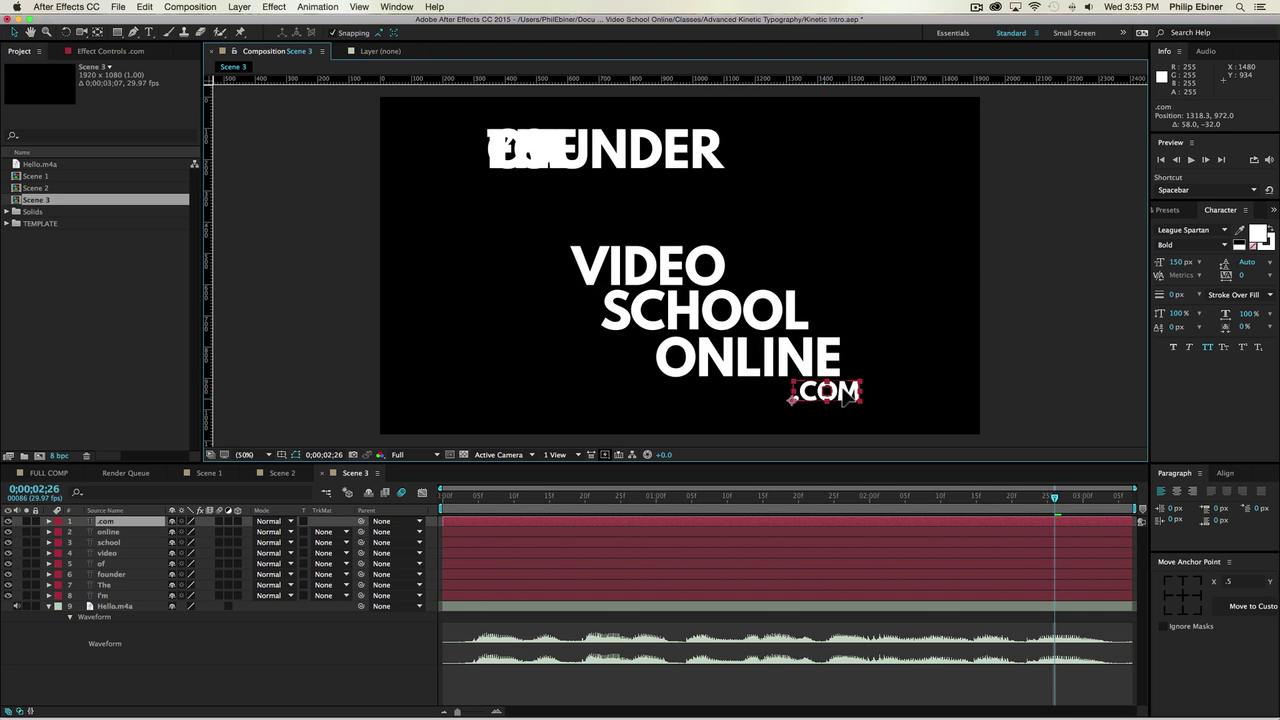
Step: Select ".com", "online", "school" and "video" together and move the group left by about 129 px
{"action": "left_click", "coordinate": [764, 365], "text": "shift"}
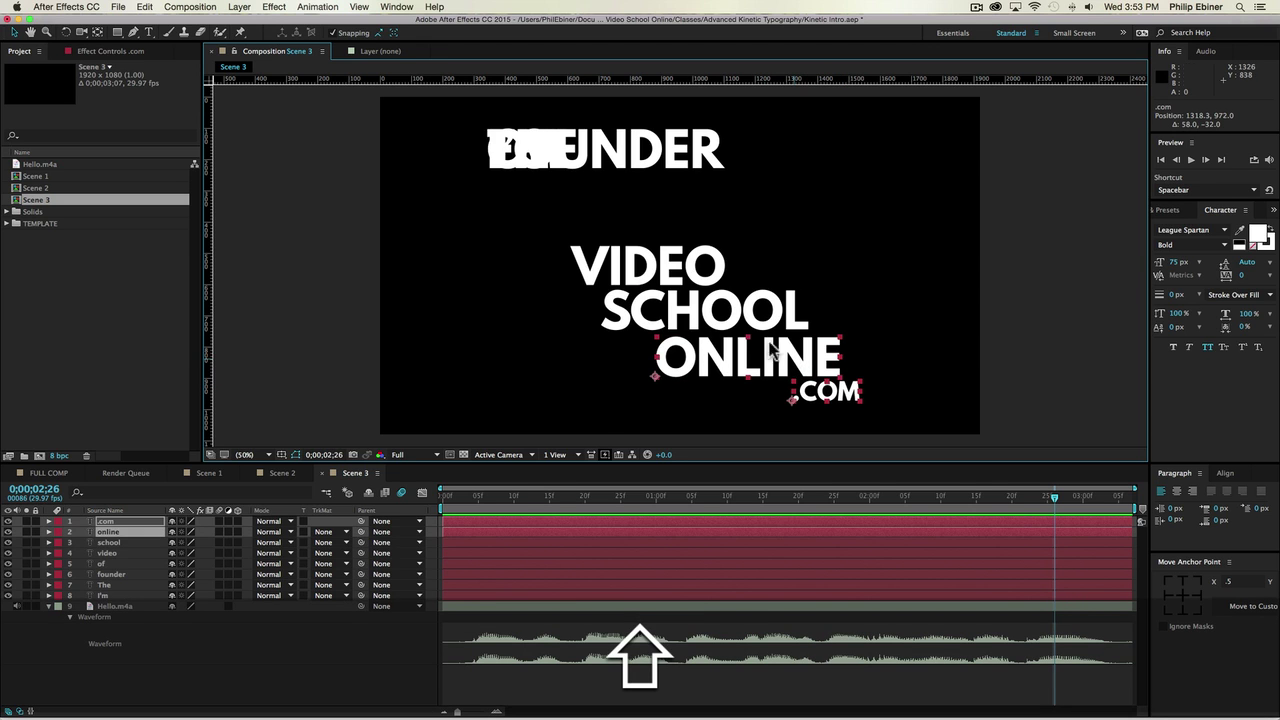
{"action": "left_click", "coordinate": [700, 310], "text": "shift"}
{"action": "left_click", "coordinate": [643, 276], "text": "shift"}
{"action": "left_click_drag", "start_coordinate": [641, 275], "coordinate": [615, 275]}
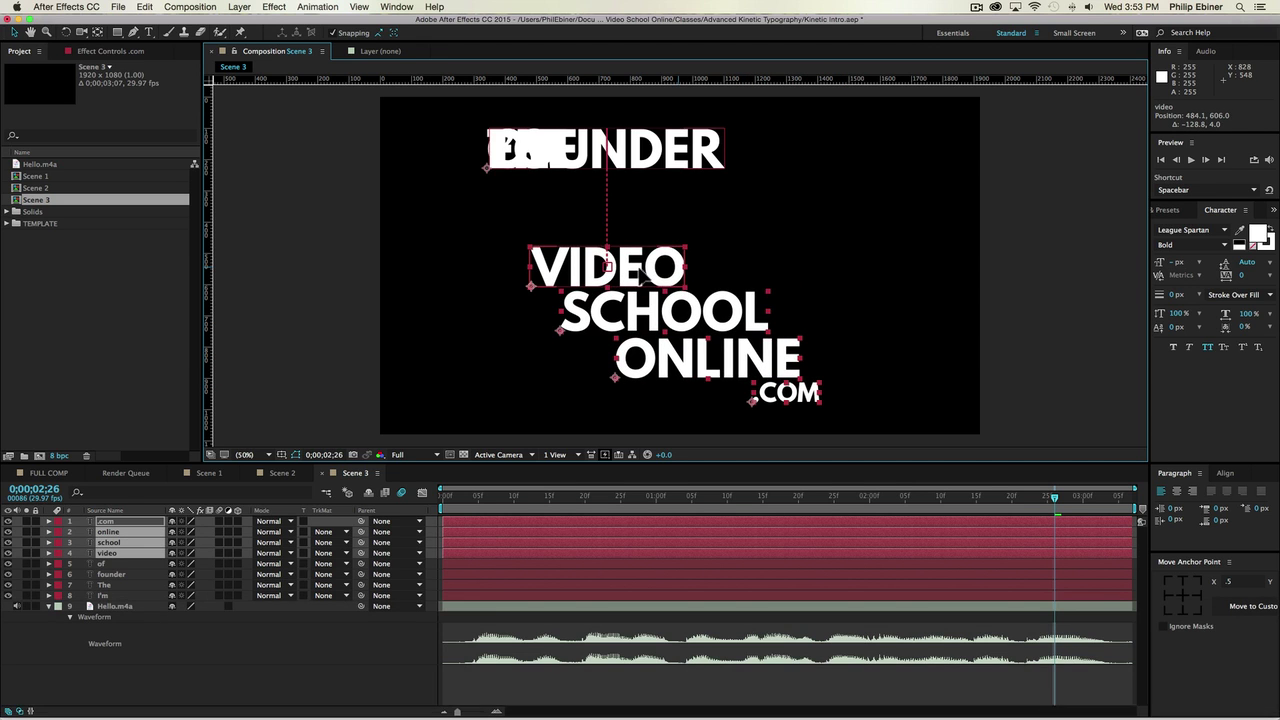
{"action": "left_click", "coordinate": [940, 283]}
Step: Spread the overlapping words "I'm", "The", "founder" and "of" into one evenly spaced line above "video" and preview the scene
{"action": "left_click_drag", "start_coordinate": [620, 155], "coordinate": [764, 158]}
{"action": "left_click_drag", "start_coordinate": [570, 158], "coordinate": [962, 158]}
{"action": "left_click_drag", "start_coordinate": [520, 148], "coordinate": [472, 152]}
{"action": "left_click_drag", "start_coordinate": [580, 150], "coordinate": [574, 151]}
{"action": "left_click_drag", "start_coordinate": [735, 162], "coordinate": [738, 162]}
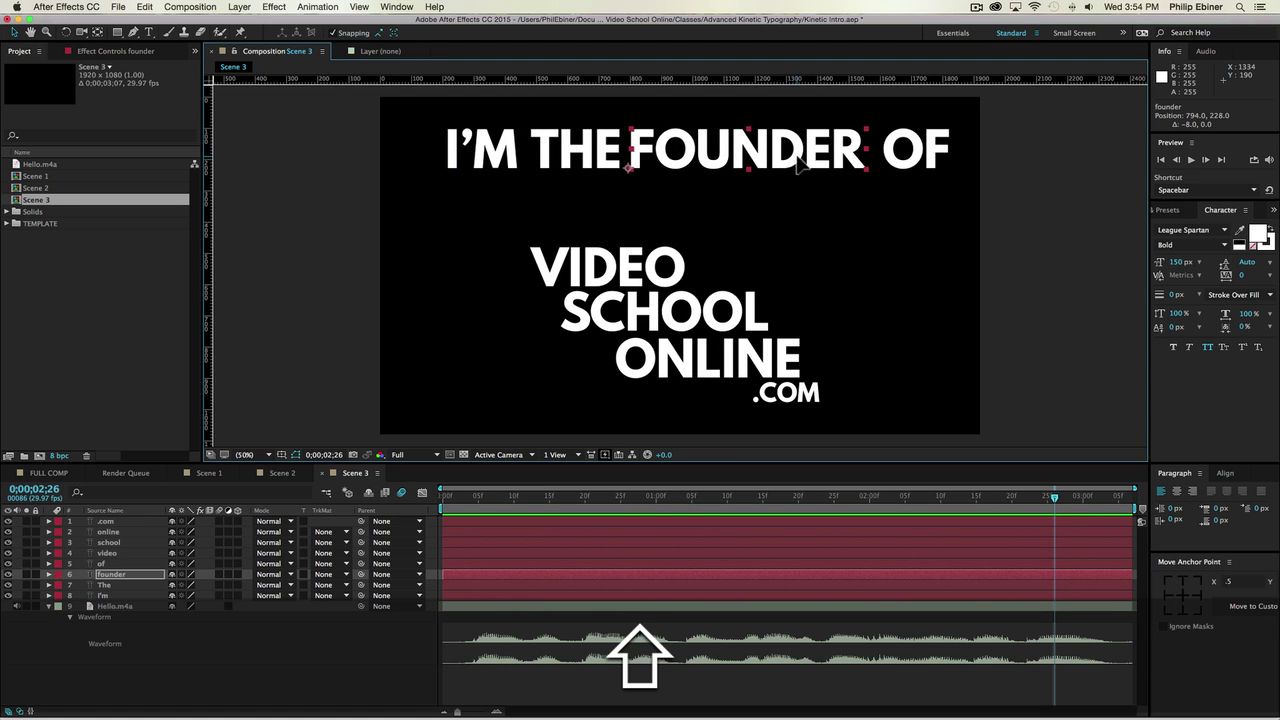
{"action": "left_click", "coordinate": [924, 155]}
{"action": "key", "text": "shift+0"}
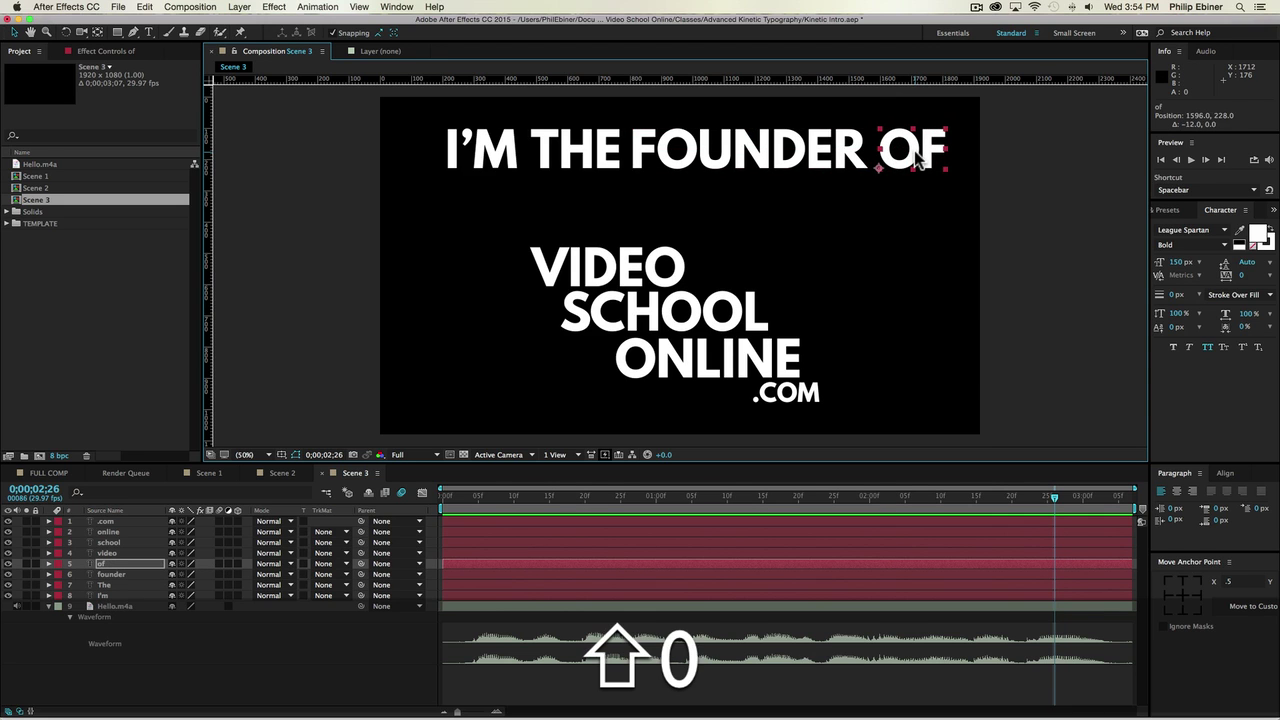
{"action": "key", "text": "space"}
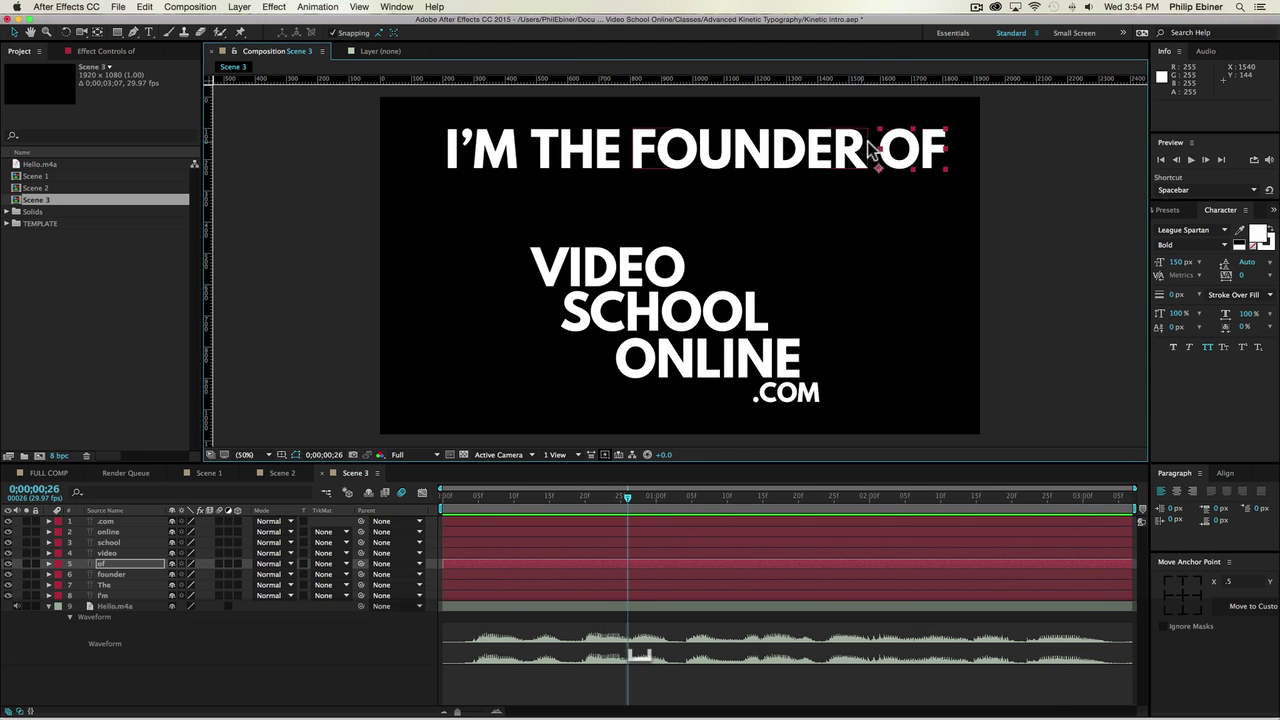
Step: Select "I'm", "The", "founder" and "of" together and move the line down about 112 px and left about 50 px
{"action": "left_click", "coordinate": [812, 160], "text": "shift"}
{"action": "left_click", "coordinate": [586, 163], "text": "shift"}
{"action": "left_click", "coordinate": [488, 160], "text": "shift"}
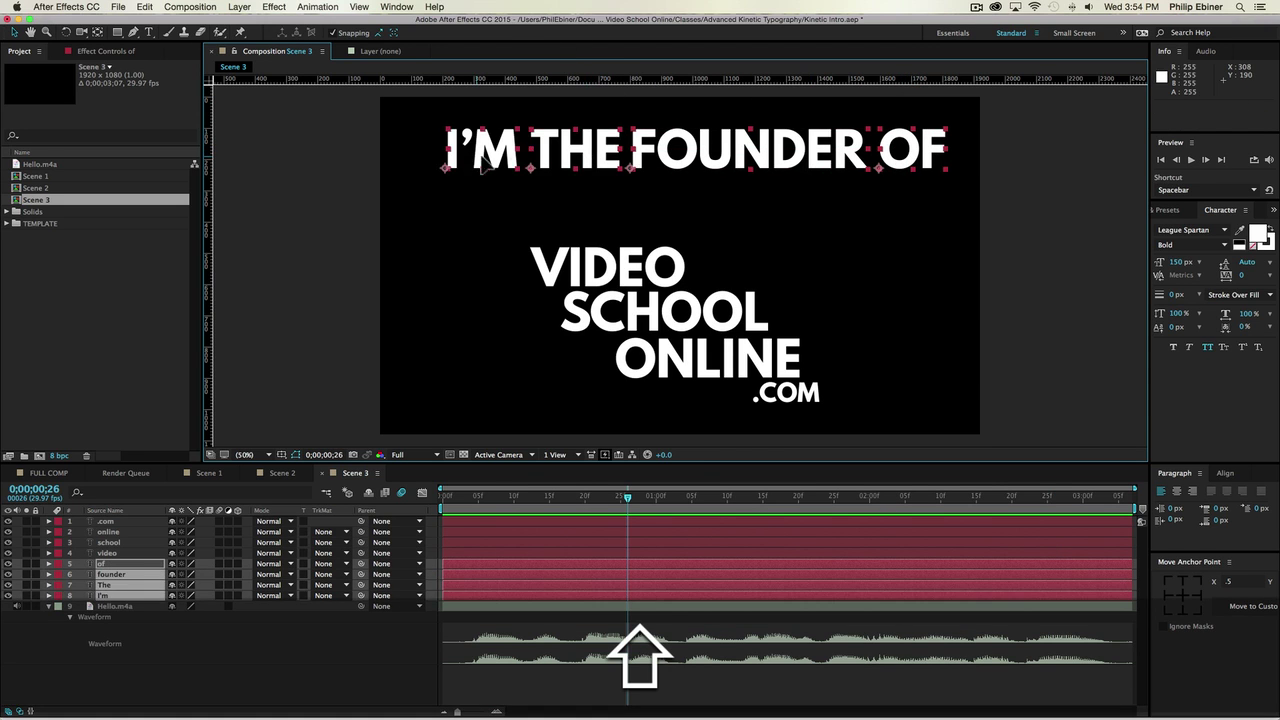
{"action": "left_click_drag", "start_coordinate": [716, 167], "coordinate": [701, 203]}
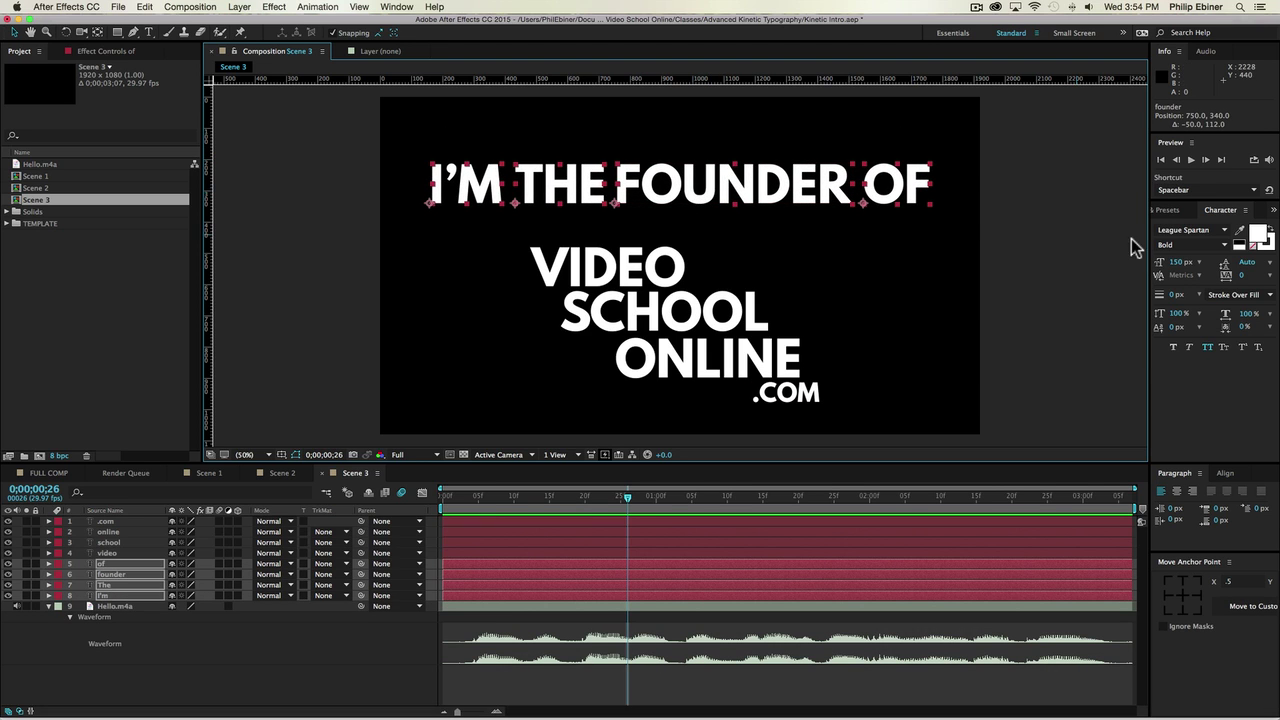
Step: Set the font size of "I'm", "The", "founder" and "of" to 100 px and deselect them
{"action": "left_click", "coordinate": [1178, 263]}
{"action": "type", "text": "100"}
{"action": "key", "text": "Return"}
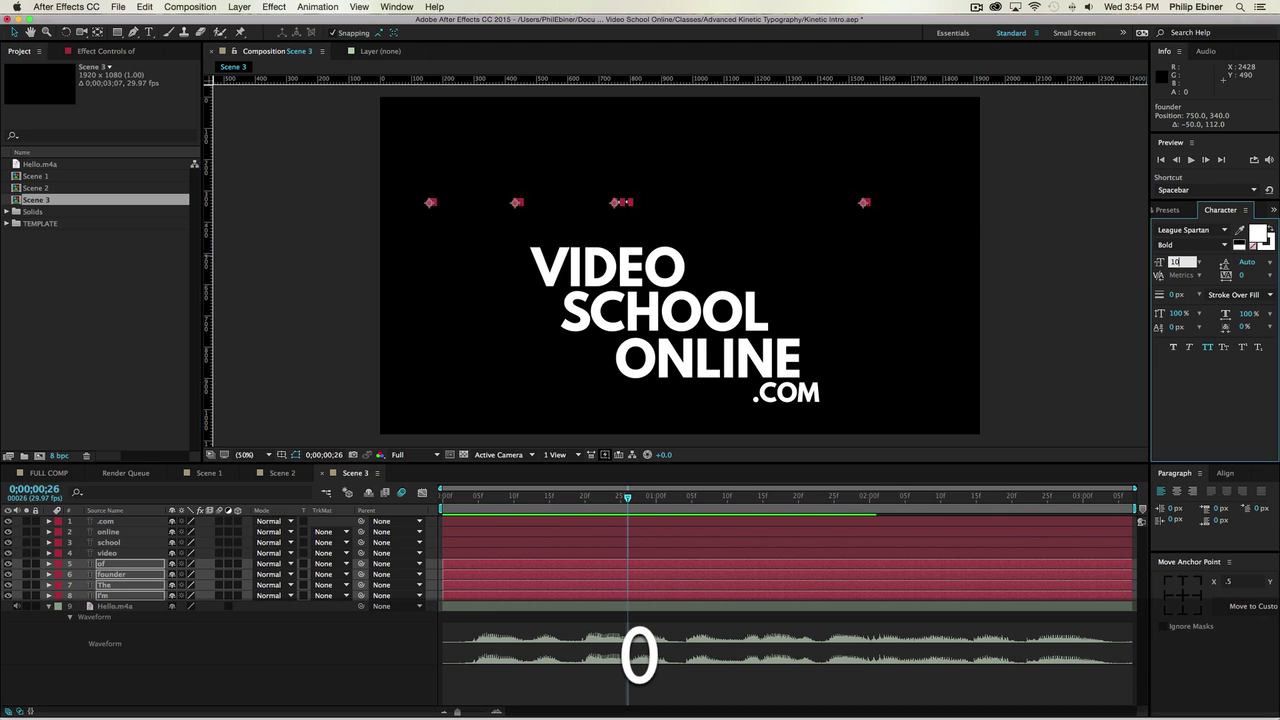
{"action": "left_click", "coordinate": [817, 178]}
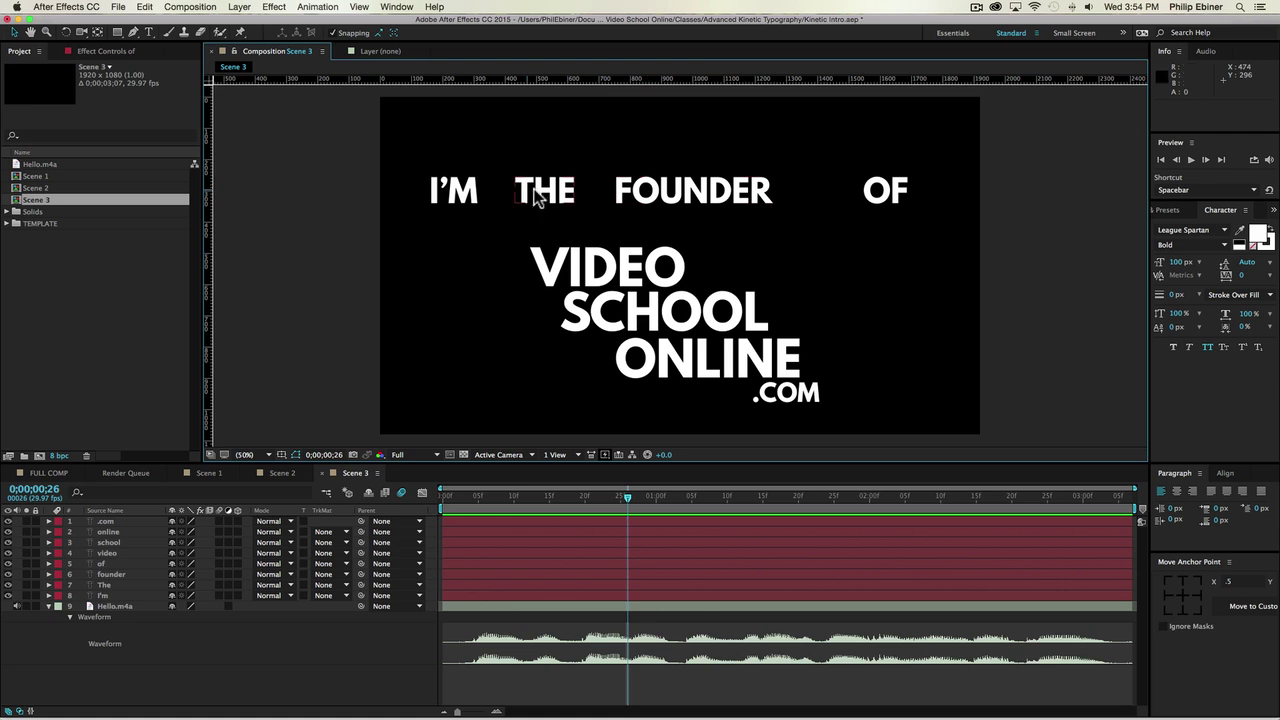
Step: Close the gaps in the first line by moving "The", "I'm" and "of" horizontally towards "founder"
{"action": "left_click_drag", "start_coordinate": [537, 197], "coordinate": [575, 194]}
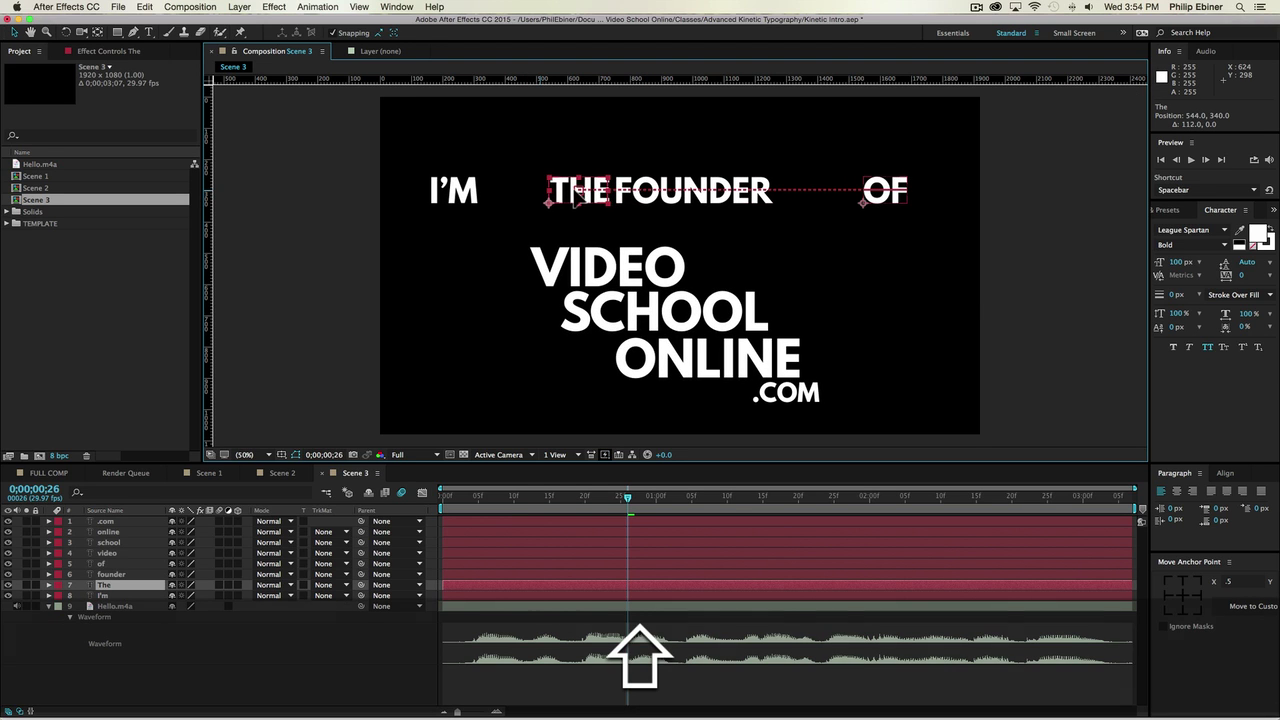
{"action": "left_click_drag", "start_coordinate": [475, 196], "coordinate": [537, 197]}
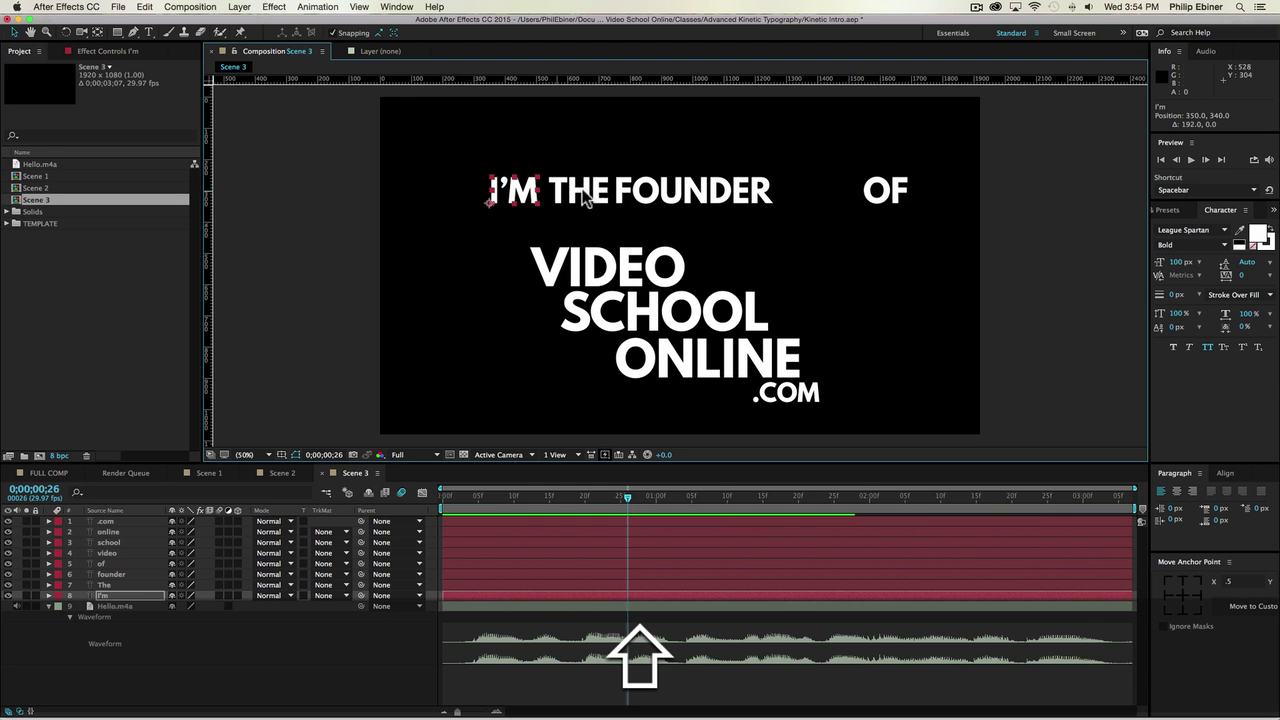
{"action": "left_click_drag", "start_coordinate": [878, 194], "coordinate": [791, 193]}
Step: Select all four words of the first line and move them right about 96 px and up about 52 px
{"action": "left_click", "coordinate": [738, 198], "text": "shift"}
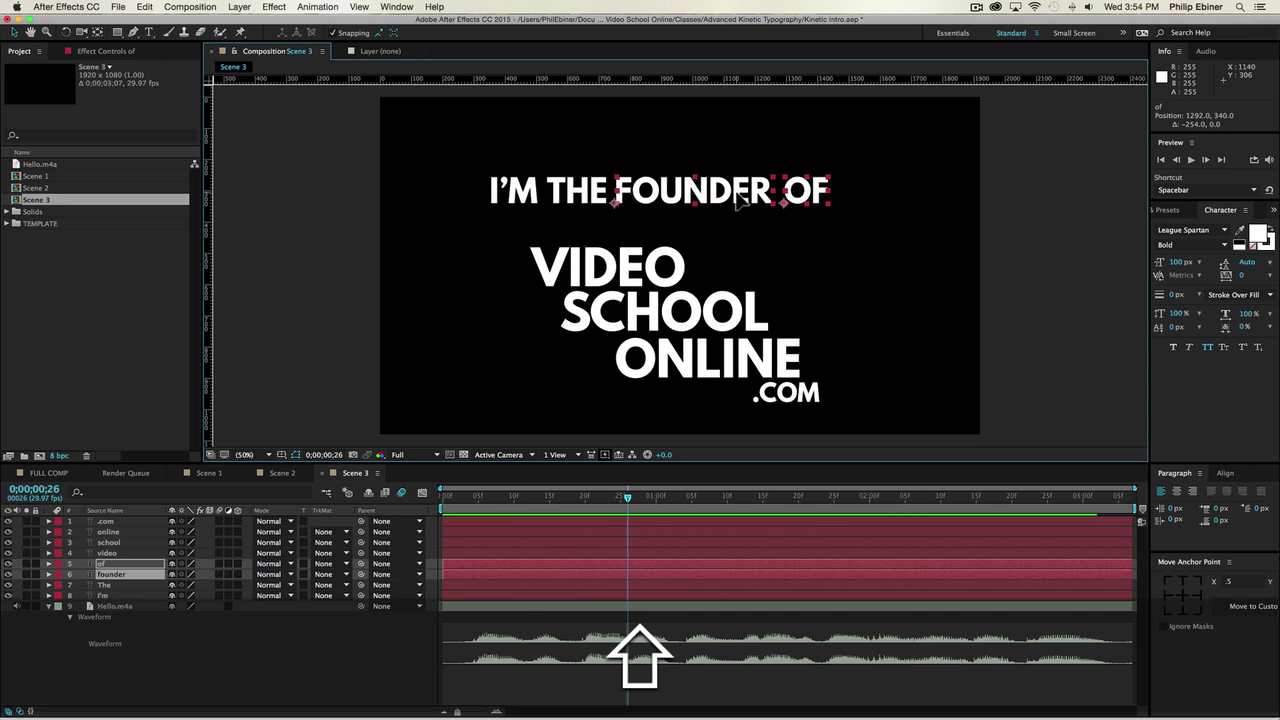
{"action": "left_click", "coordinate": [580, 197], "text": "shift"}
{"action": "left_click", "coordinate": [502, 198], "text": "shift"}
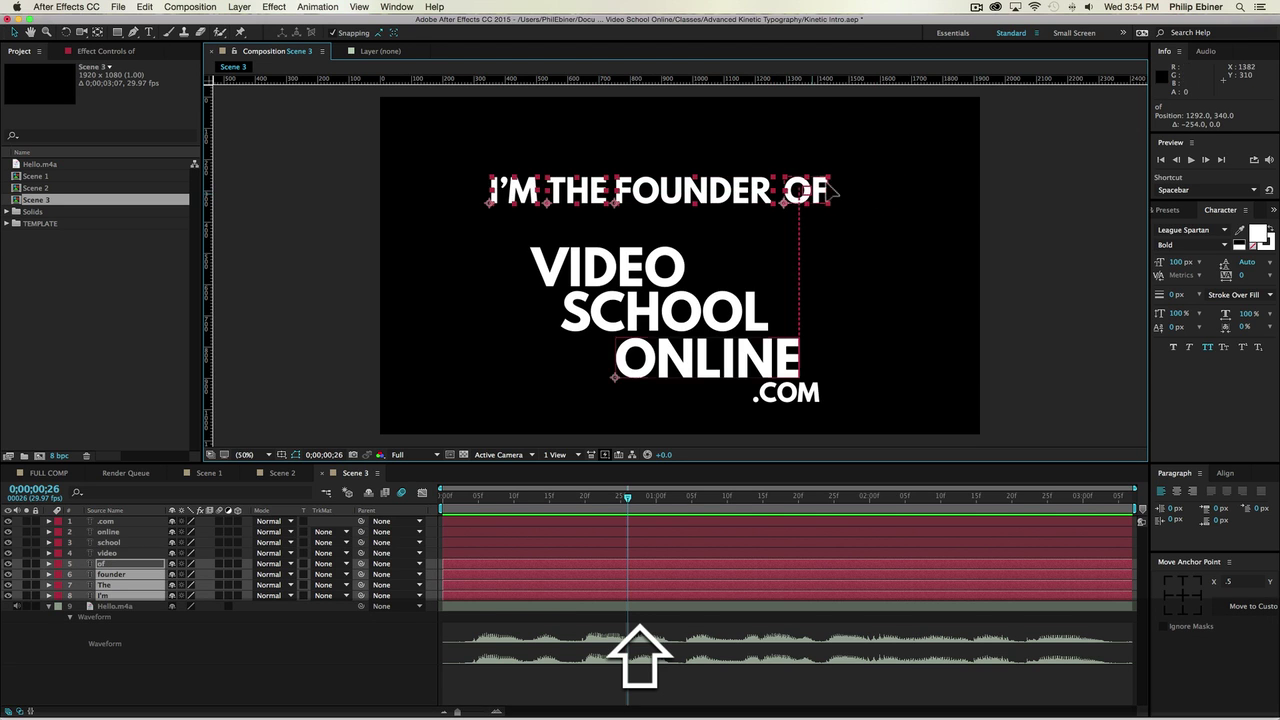
{"action": "left_click_drag", "start_coordinate": [831, 189], "coordinate": [861, 173]}
Step: Move the "video school online .com" group up and slightly right beneath the first line, and nudge "of" closer to "founder"
{"action": "left_click", "coordinate": [793, 400]}
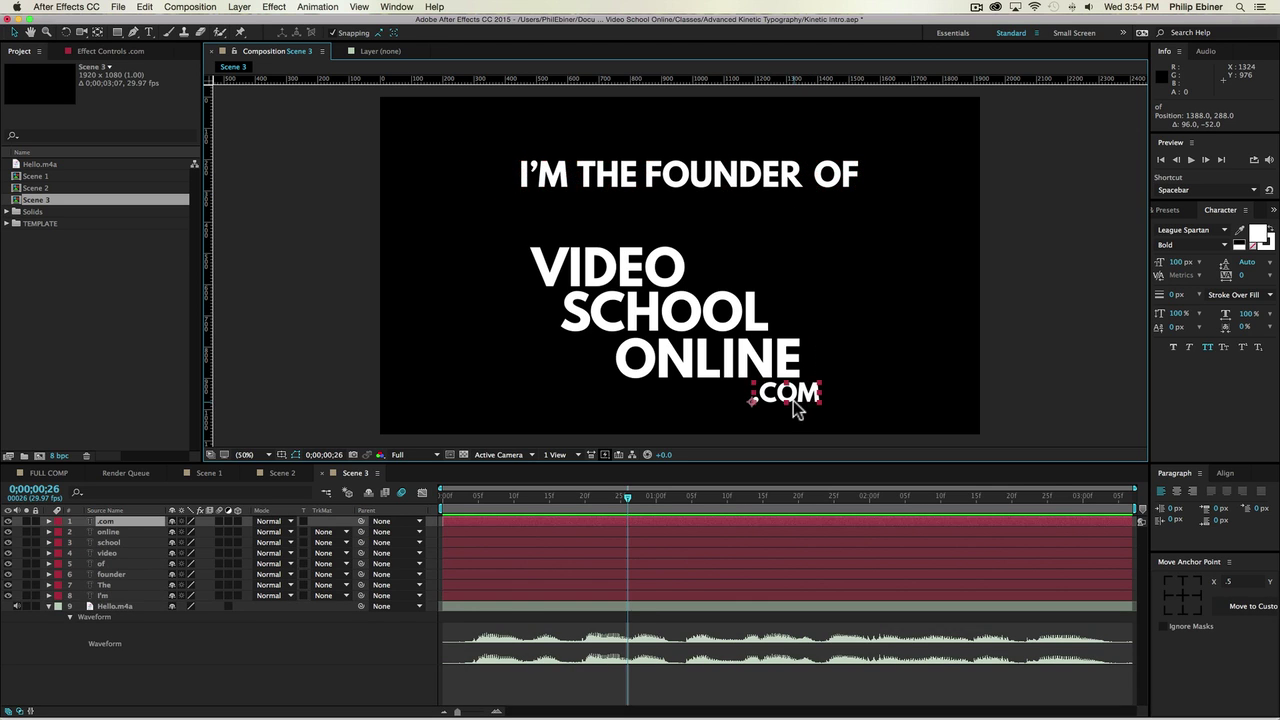
{"action": "left_click", "coordinate": [715, 360], "text": "shift"}
{"action": "left_click", "coordinate": [668, 268], "text": "shift"}
{"action": "left_click", "coordinate": [733, 320], "text": "shift"}
{"action": "left_click_drag", "start_coordinate": [733, 320], "coordinate": [752, 287]}
{"action": "left_click", "coordinate": [950, 278]}
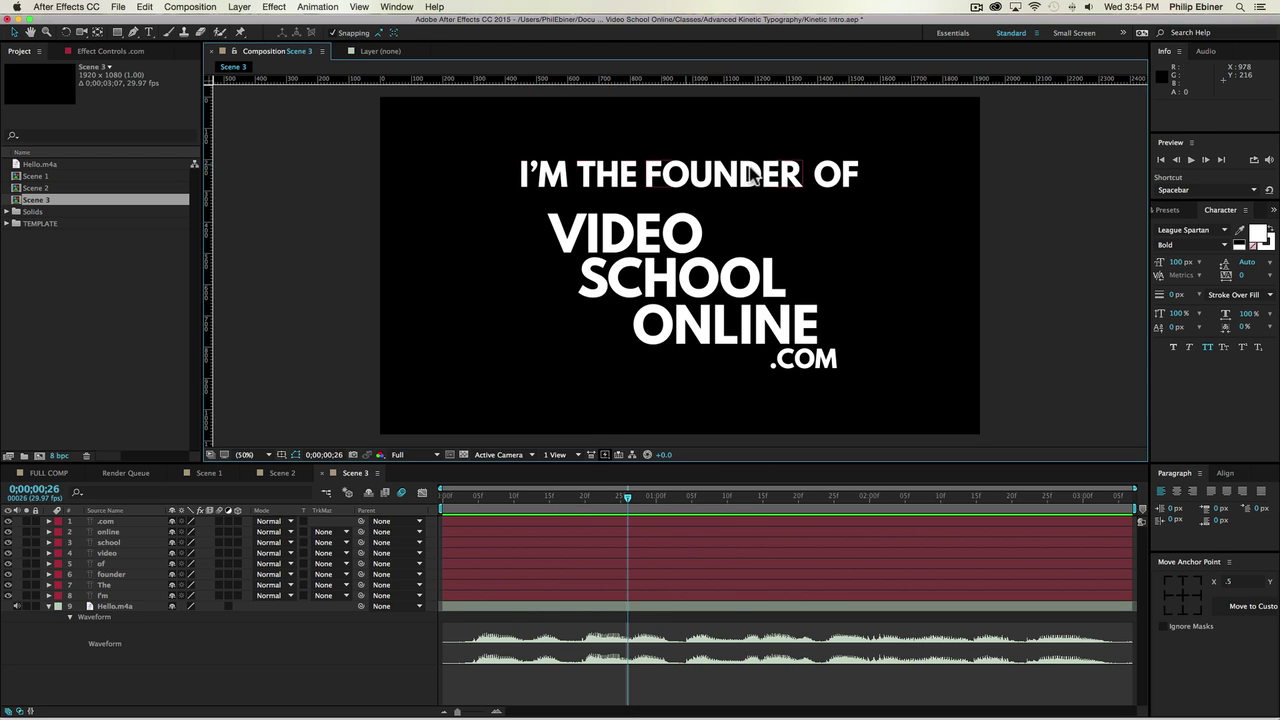
{"action": "left_click_drag", "start_coordinate": [841, 177], "coordinate": [840, 182]}
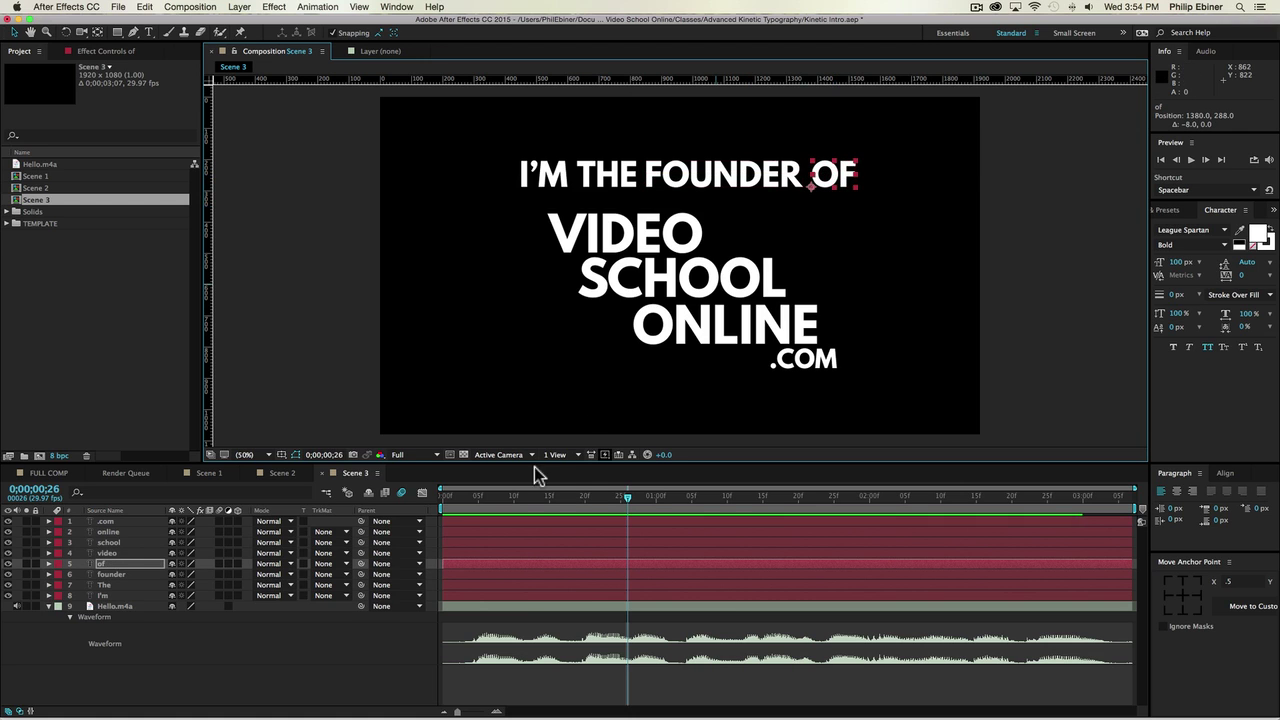
Step: Return to the first frame, solo the "I'm" layer and make all eight text layers 3D
{"action": "left_click_drag", "start_coordinate": [491, 497], "coordinate": [443, 497]}
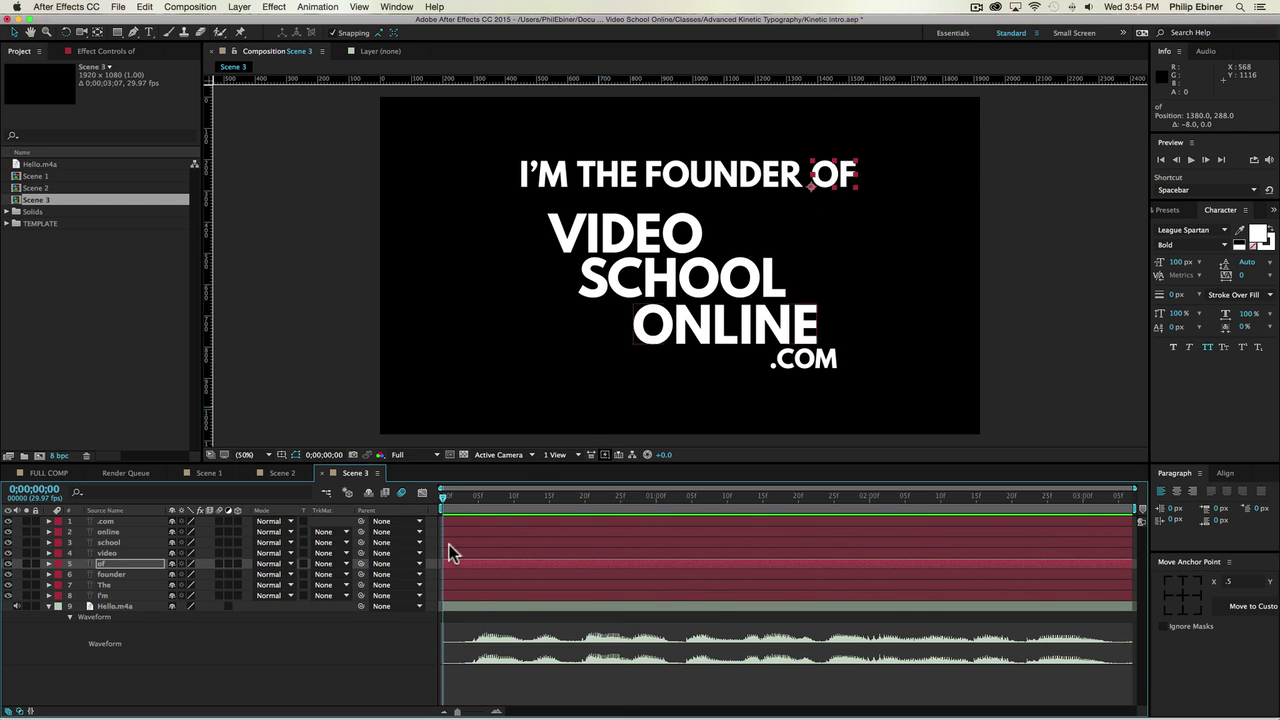
{"action": "left_click", "coordinate": [26, 596]}
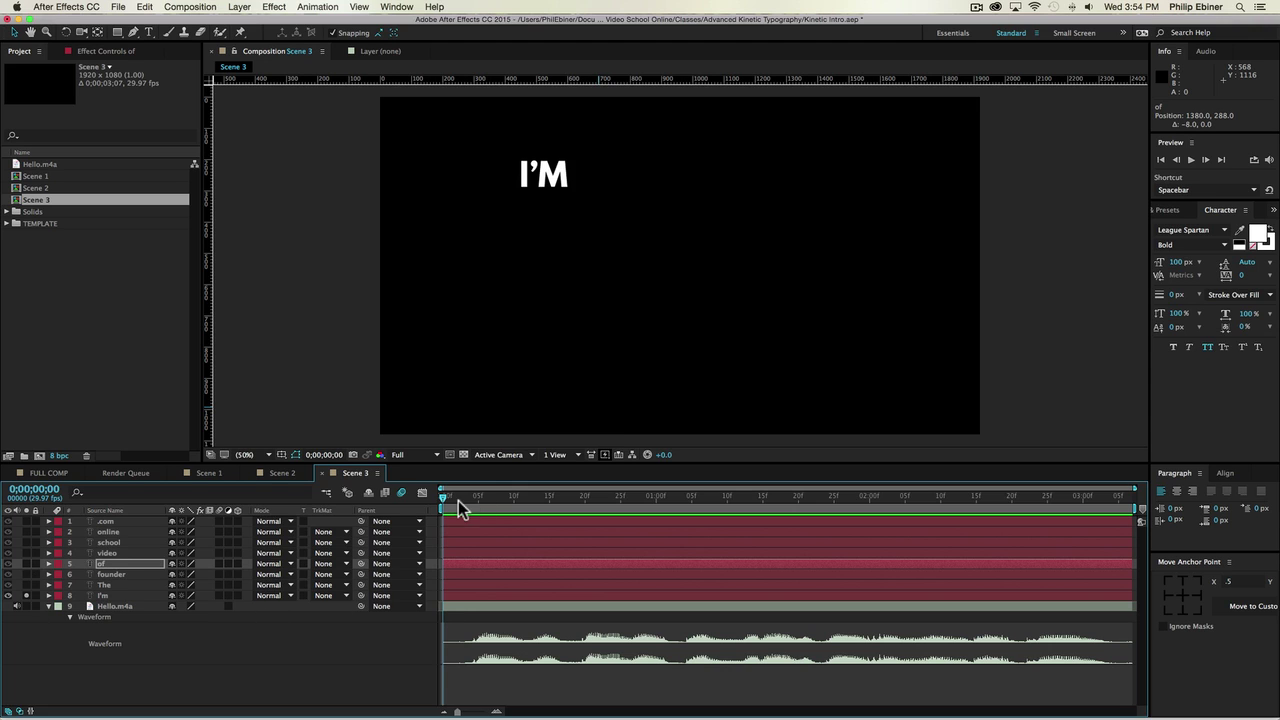
{"action": "left_click", "coordinate": [465, 563]}
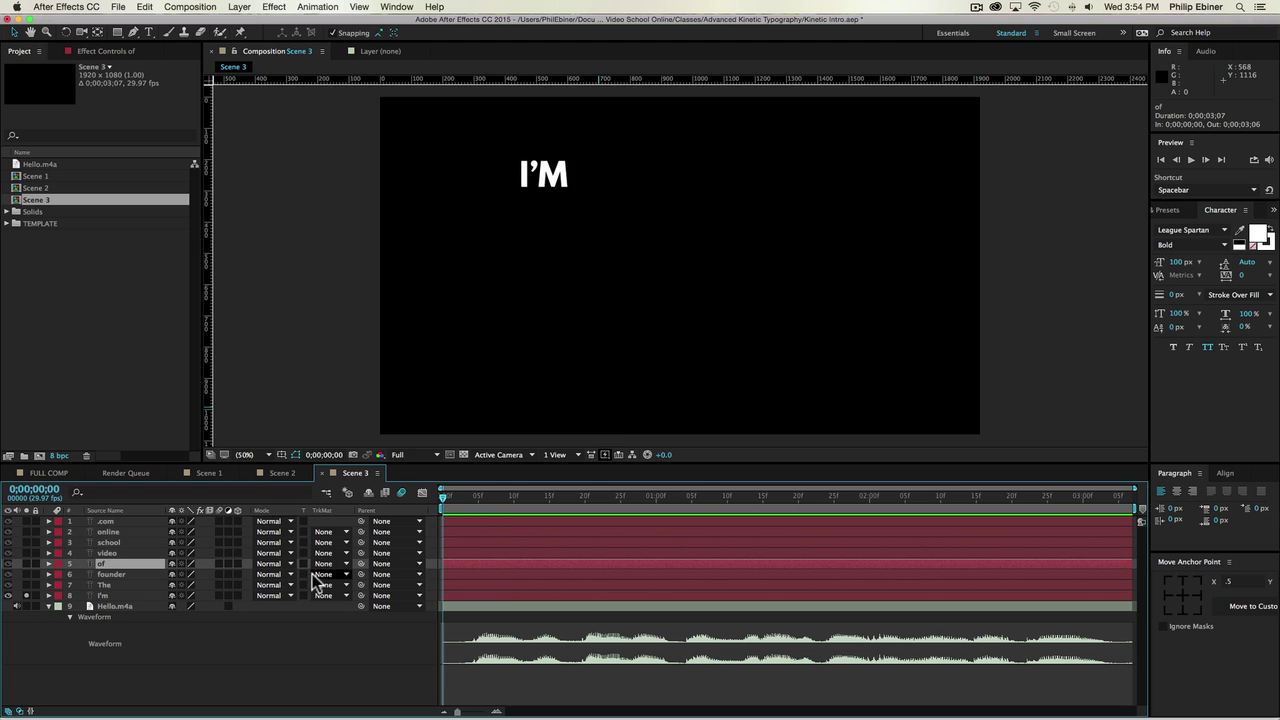
{"action": "left_click", "coordinate": [237, 563]}
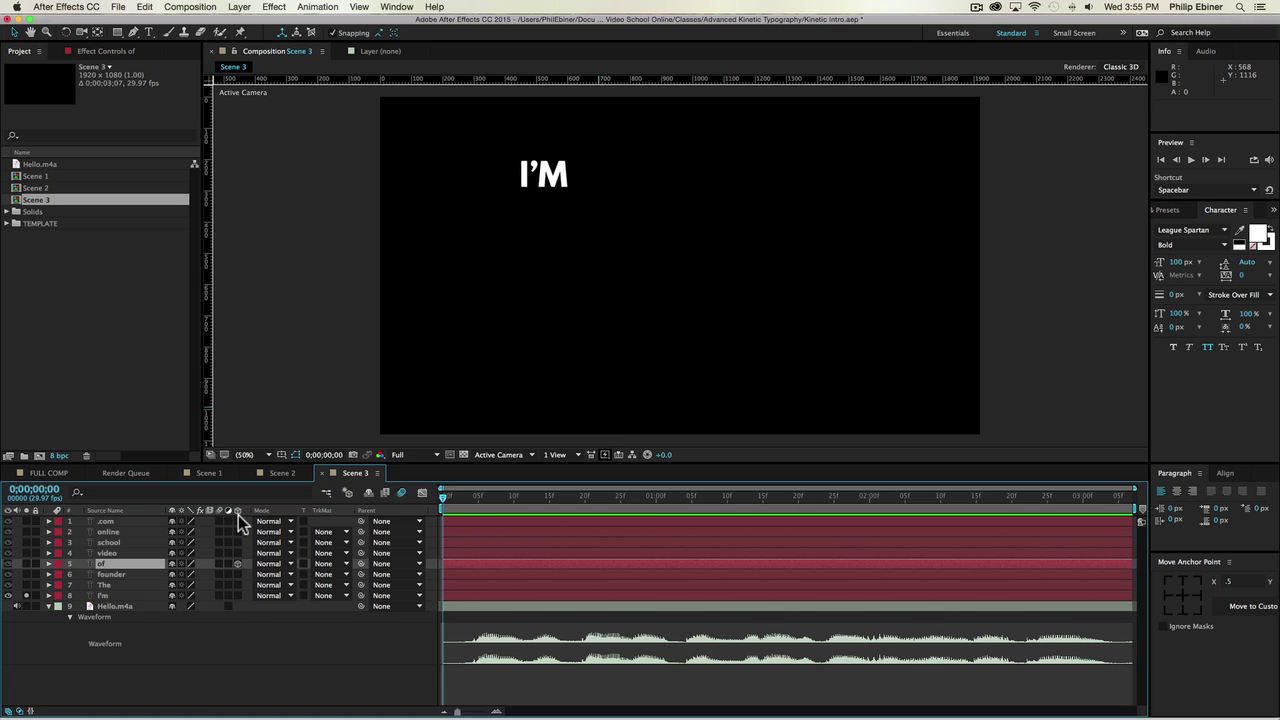
{"action": "left_click_drag", "start_coordinate": [238, 515], "coordinate": [240, 567]}
{"action": "left_click_drag", "start_coordinate": [239, 522], "coordinate": [237, 592]}
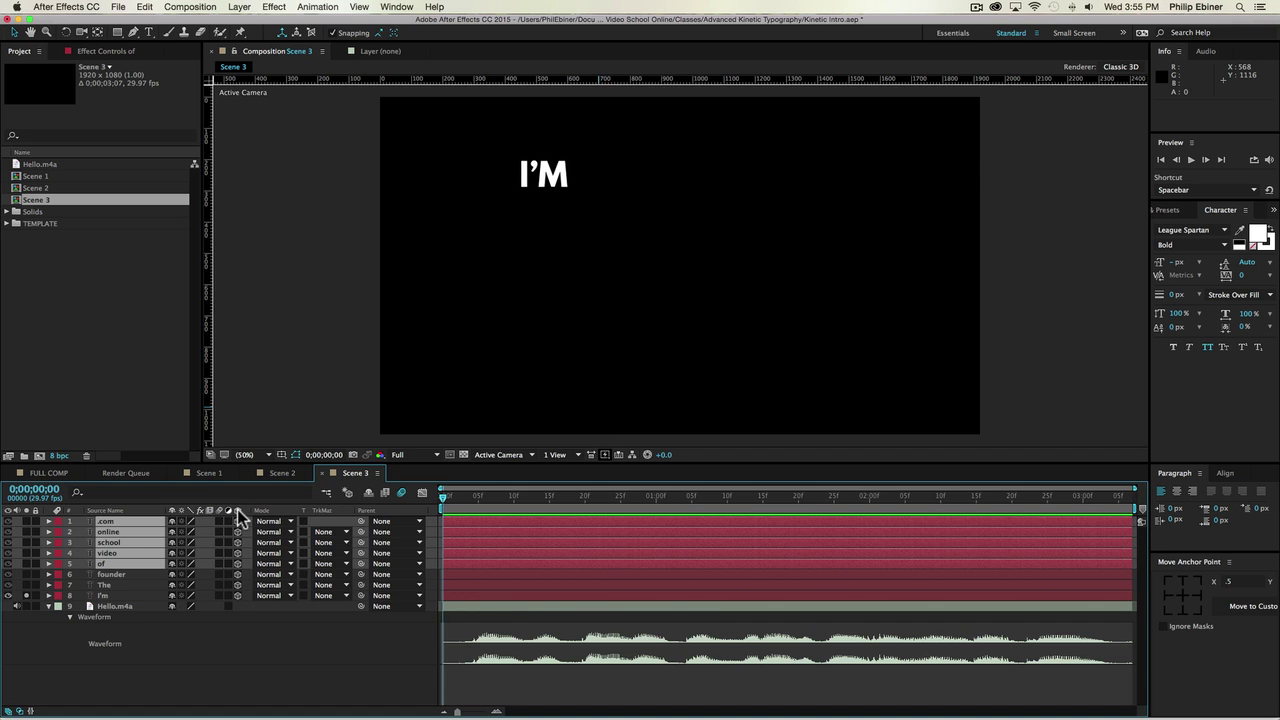
{"action": "left_click", "coordinate": [343, 652]}
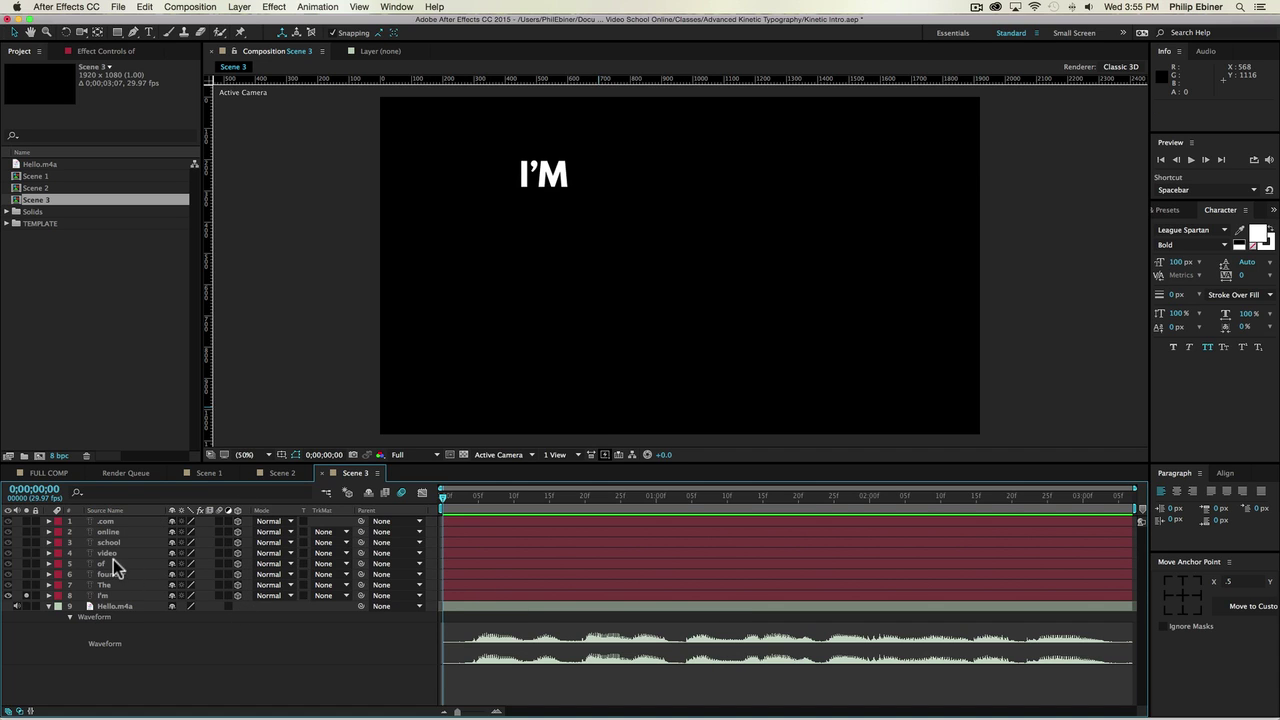
Step: Reveal the rotation properties of "I'm" and move its anchor point to the centre of the word
{"action": "left_click", "coordinate": [120, 596]}
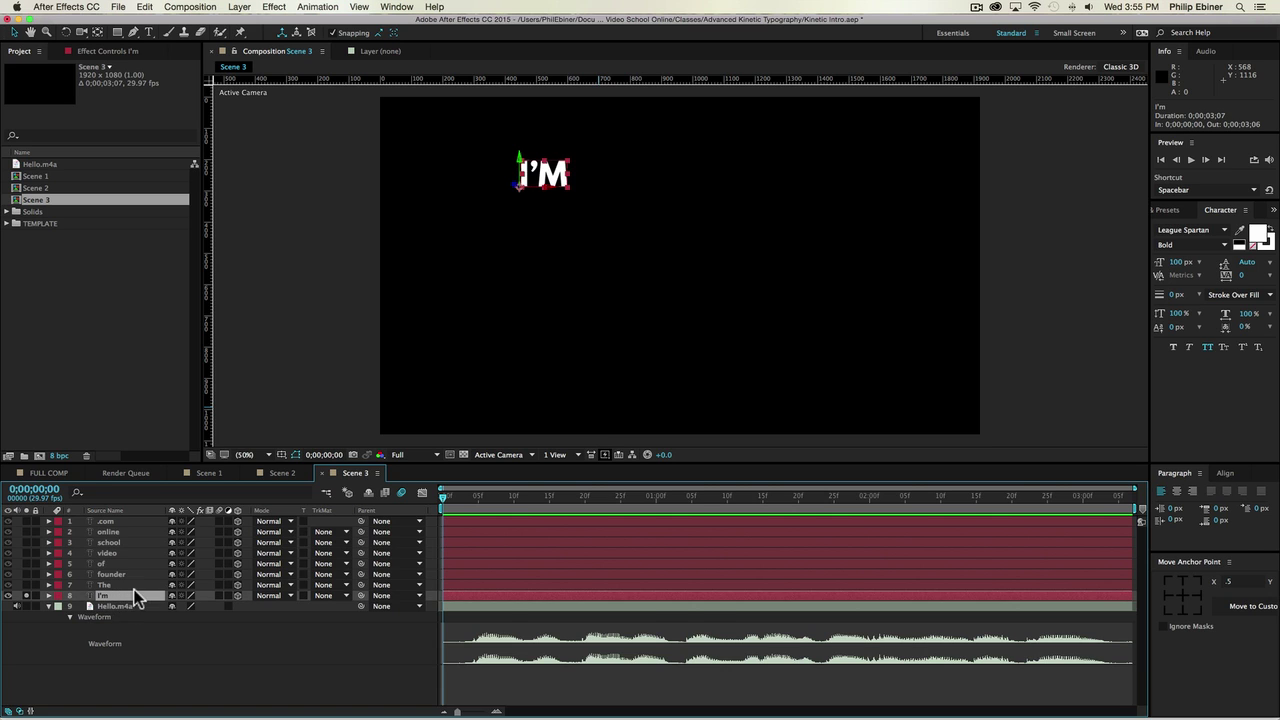
{"action": "key", "text": "r"}
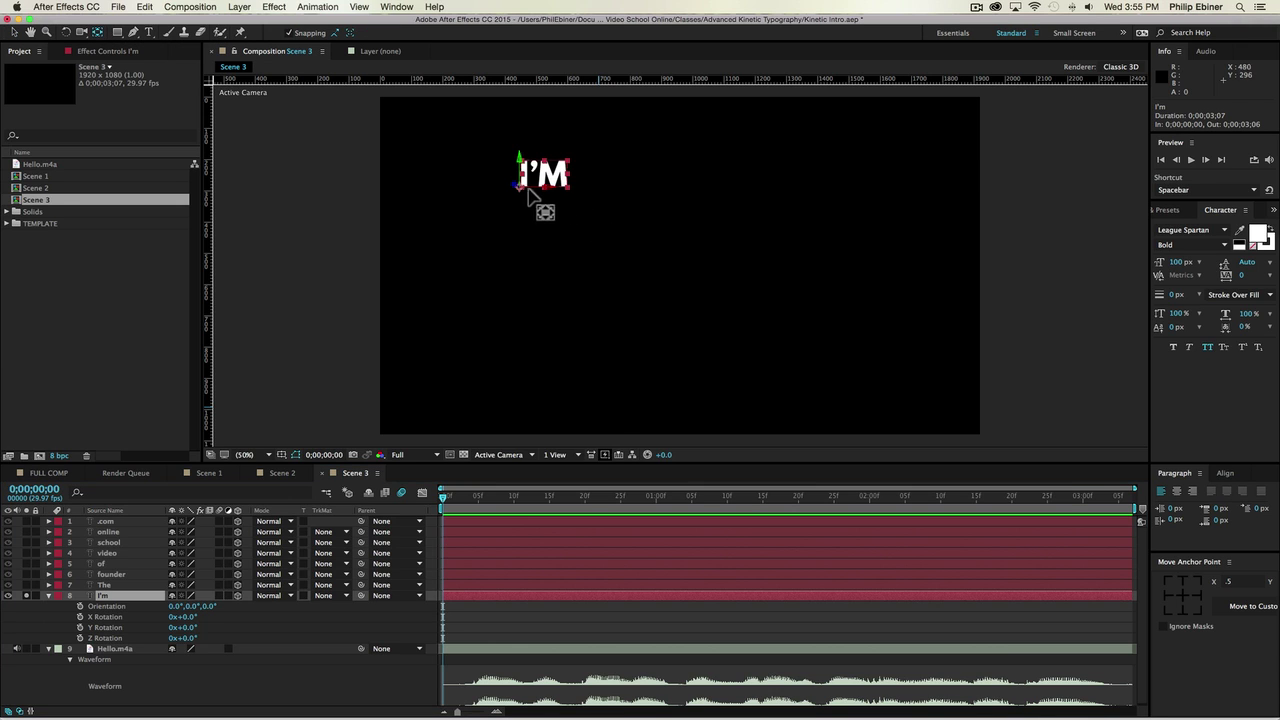
{"action": "left_click_drag", "start_coordinate": [519, 184], "coordinate": [540, 176]}
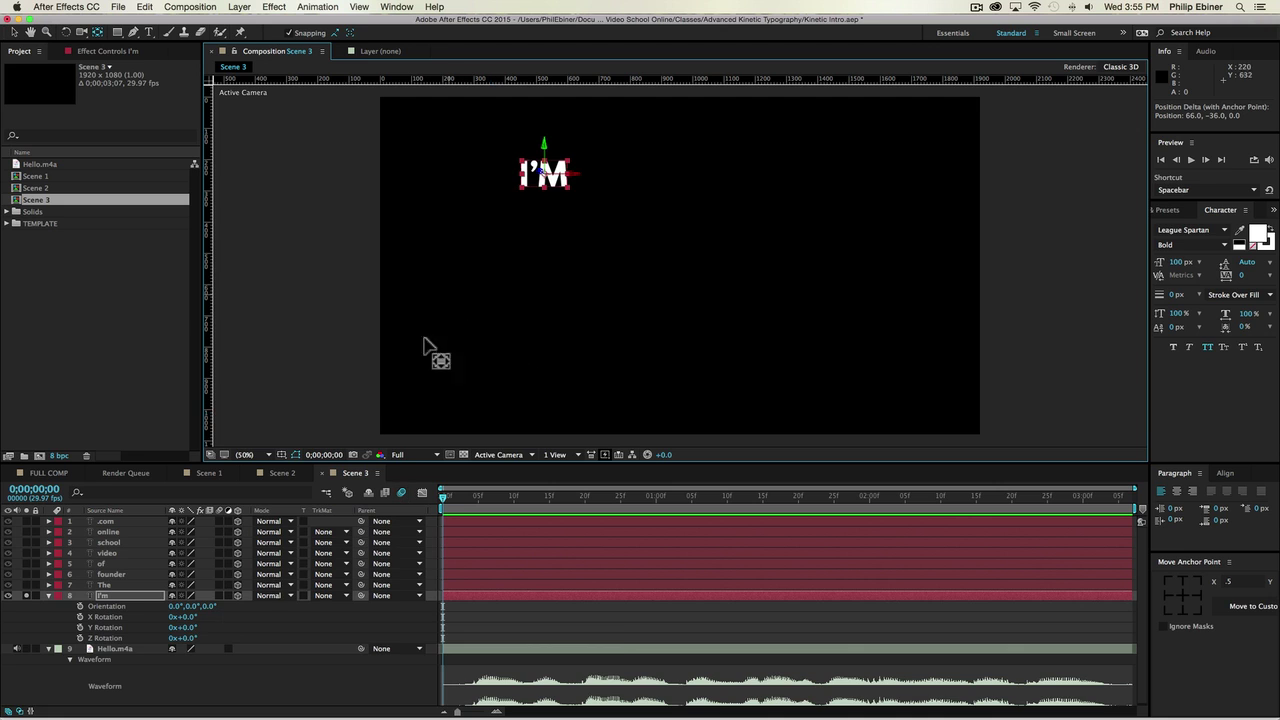
{"action": "key", "text": "z"}
{"action": "left_click", "coordinate": [600, 186]}
{"action": "left_click", "coordinate": [806, 208]}
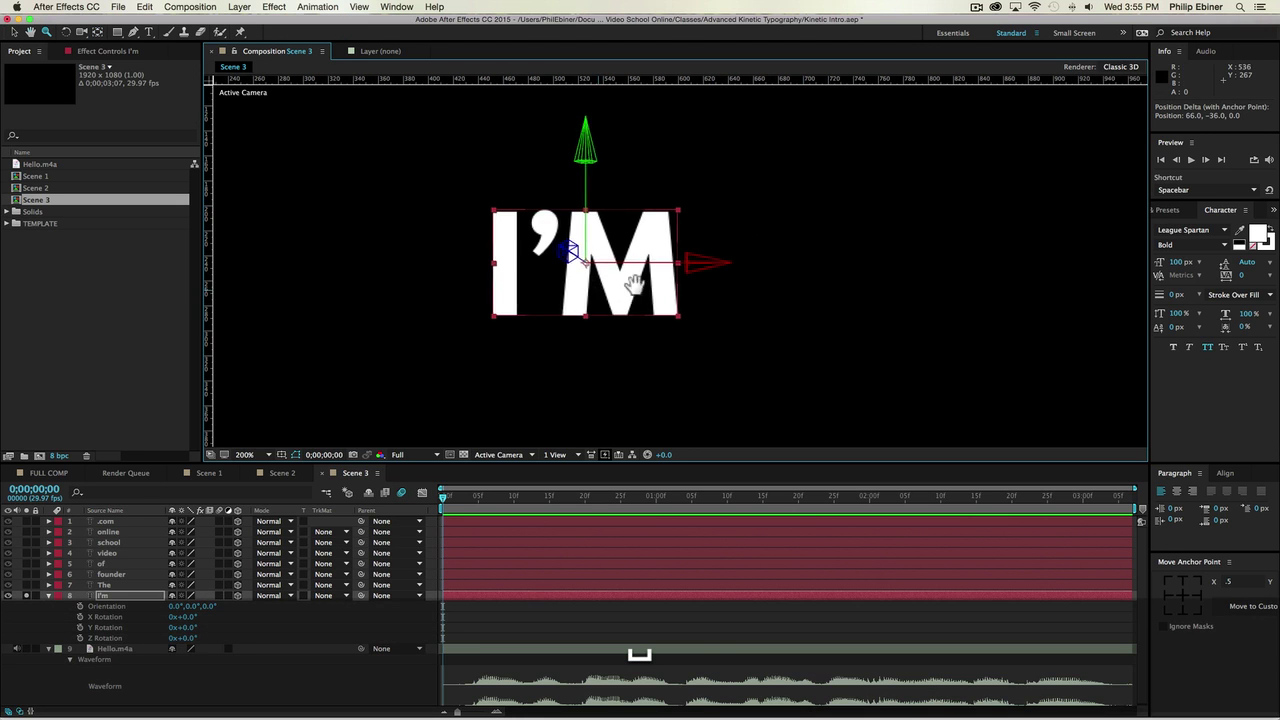
{"action": "left_click_drag", "start_coordinate": [634, 285], "coordinate": [736, 272]}
Step: Try rotating "I'm" around its Y axis and undo the change
{"action": "left_click", "coordinate": [272, 630]}
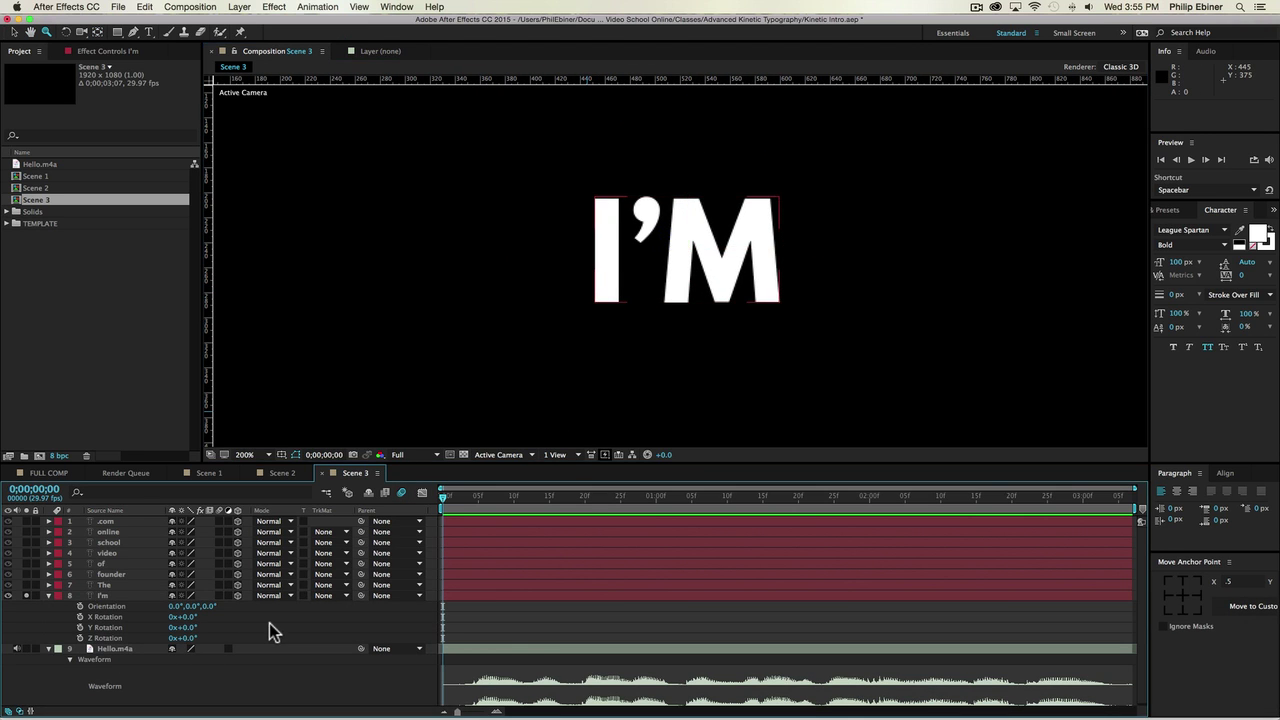
{"action": "left_click_drag", "start_coordinate": [188, 630], "coordinate": [235, 640]}
{"action": "key", "text": "super+z"}
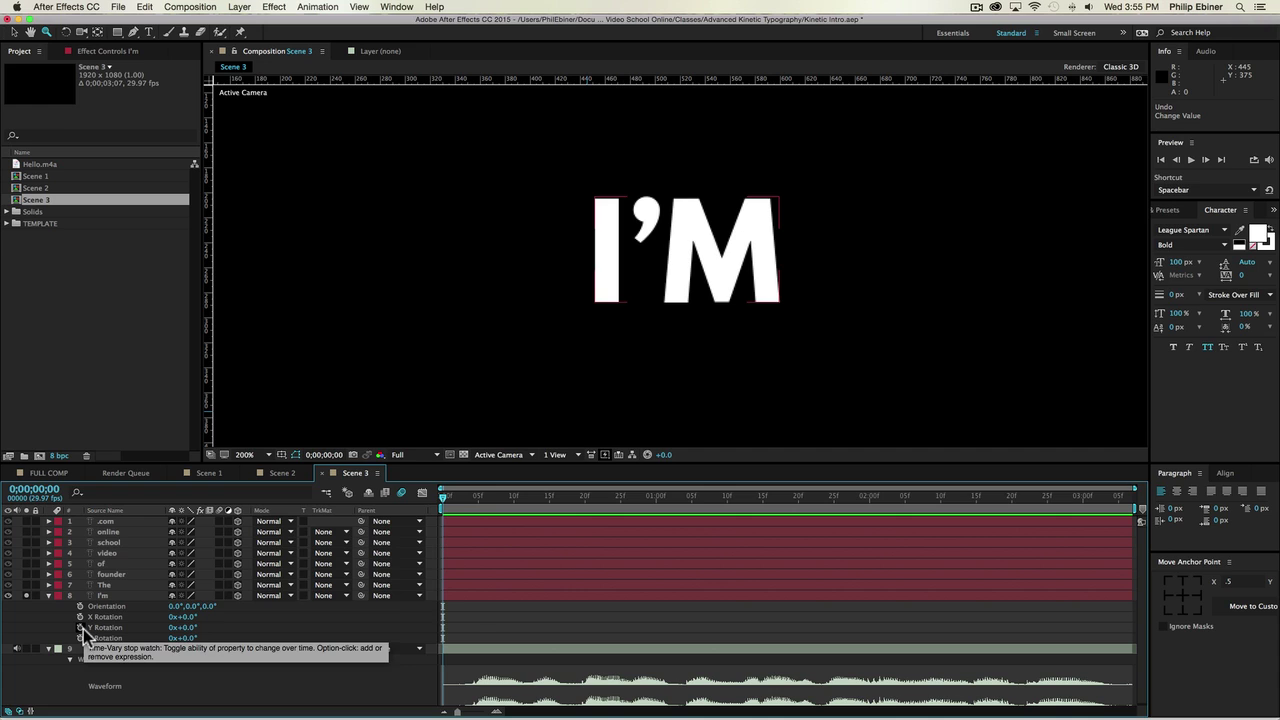
Step: Animate the Y Rotation of "I'm" with a 0° keyframe at frame 10 and an 83° keyframe at frame 0
{"action": "left_click_drag", "start_coordinate": [478, 500], "coordinate": [514, 503]}
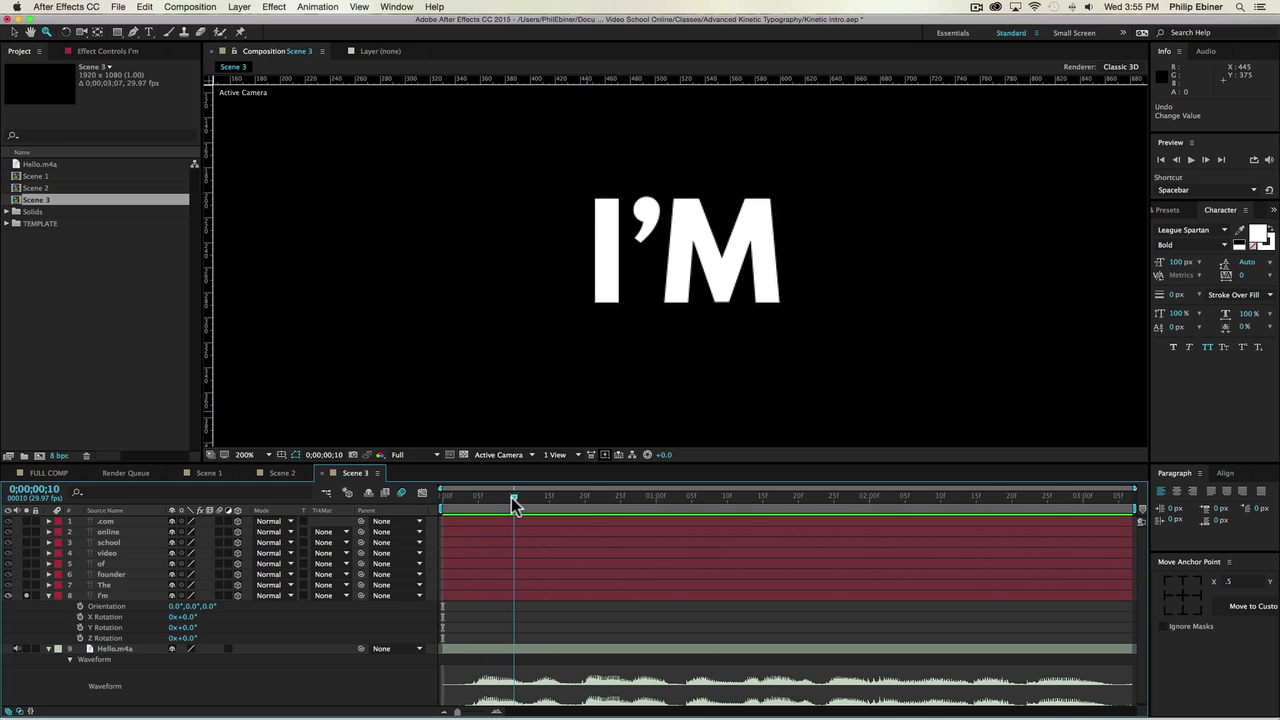
{"action": "left_click", "coordinate": [113, 618]}
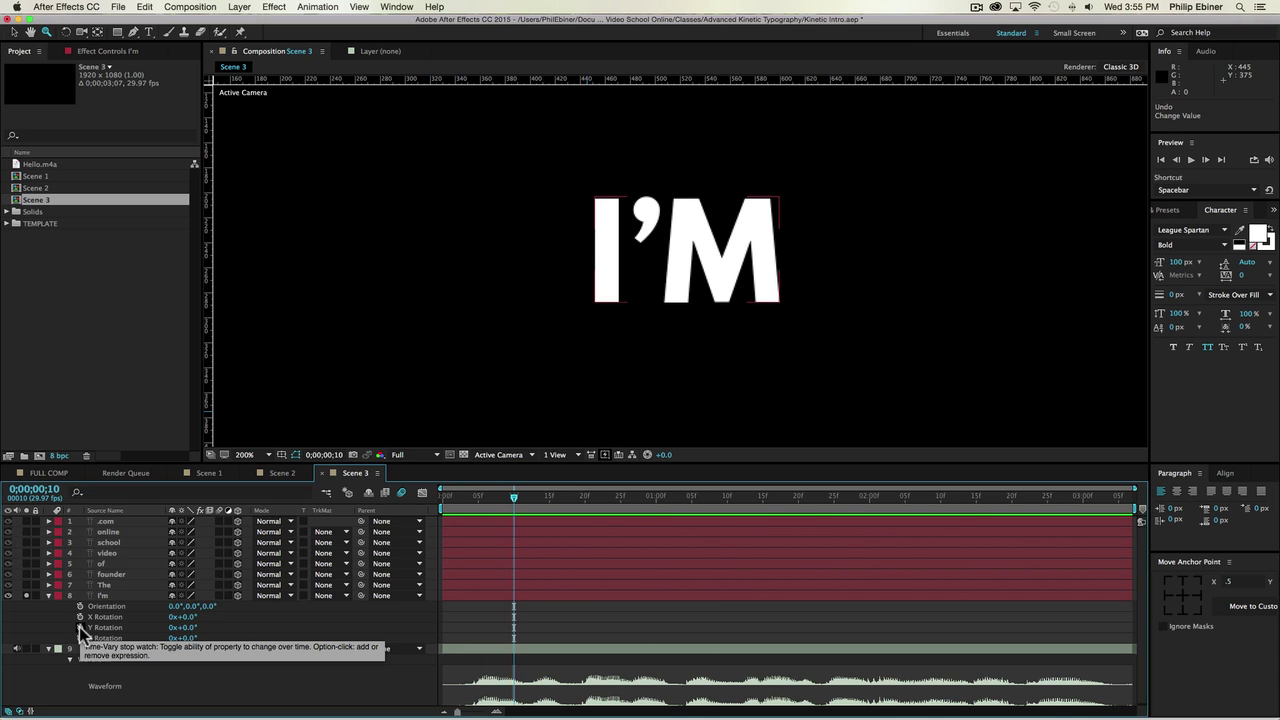
{"action": "left_click", "coordinate": [80, 627]}
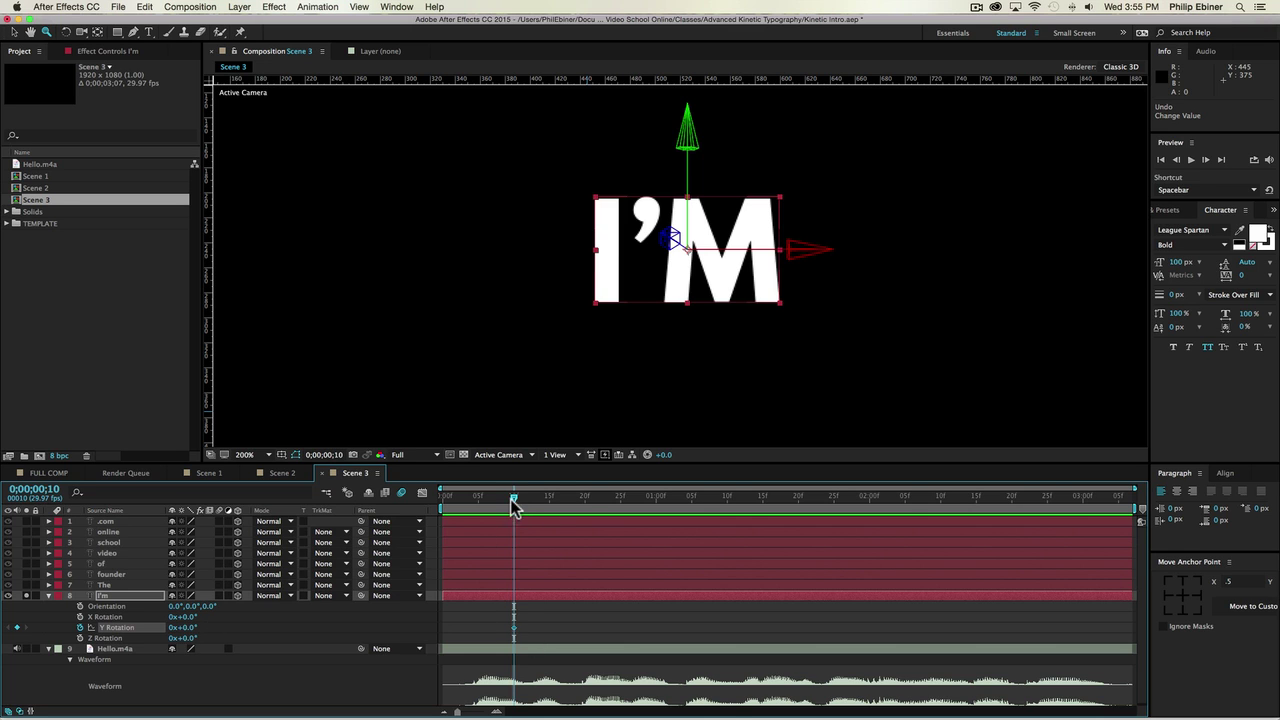
{"action": "left_click_drag", "start_coordinate": [513, 507], "coordinate": [432, 507]}
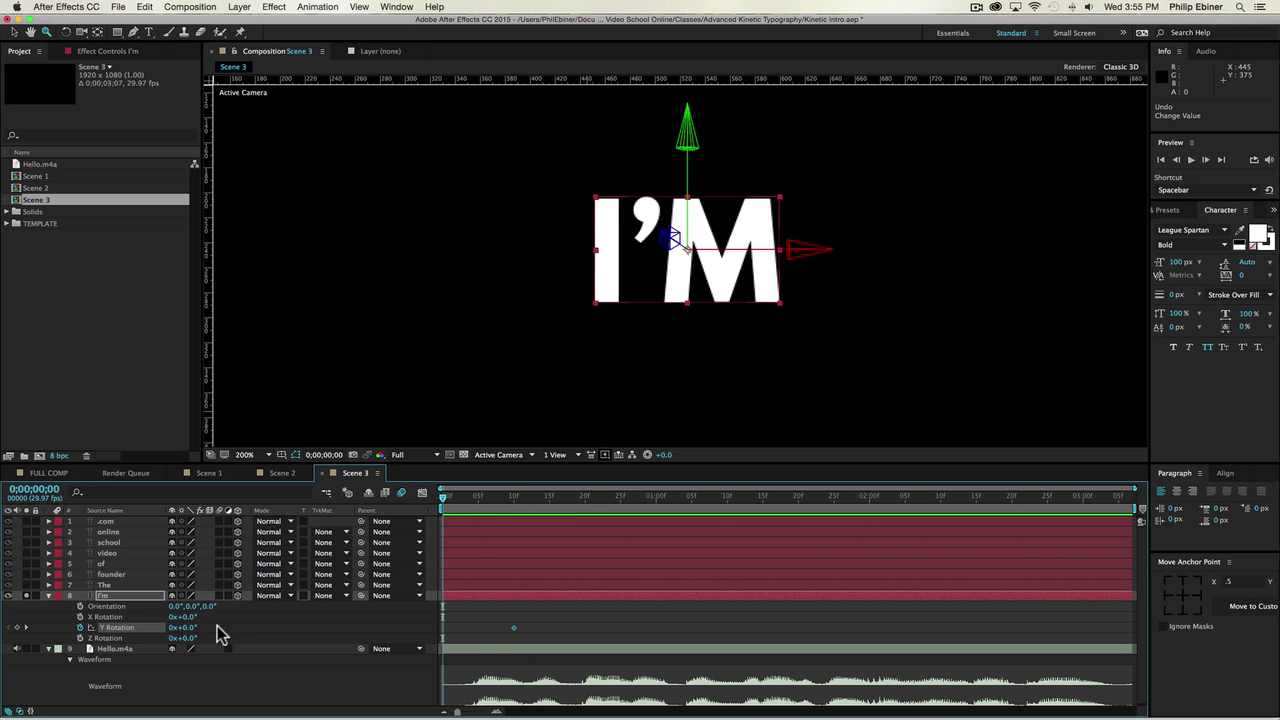
{"action": "left_click_drag", "start_coordinate": [193, 633], "coordinate": [244, 629]}
Step: Apply Easy Ease to both Y Rotation keyframes of "I'm" and display their speed curve in the Graph Editor
{"action": "left_click_drag", "start_coordinate": [562, 646], "coordinate": [440, 612]}
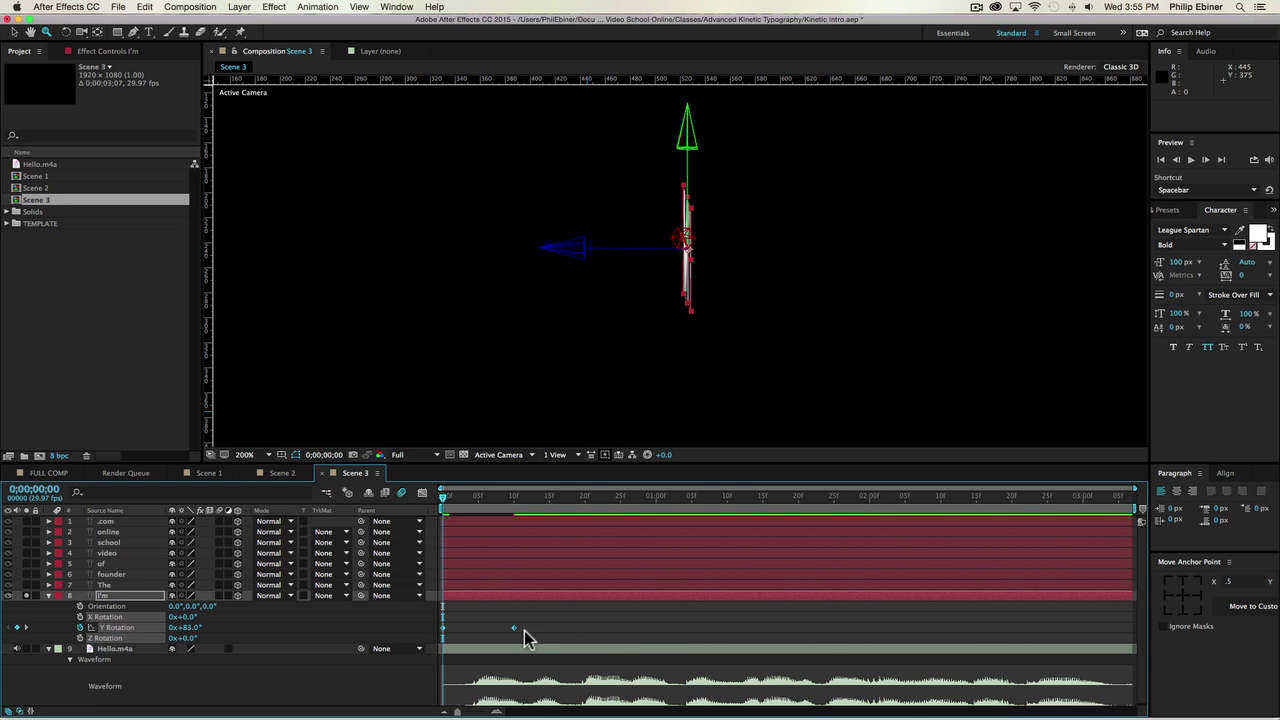
{"action": "key", "text": "F9"}
{"action": "left_click", "coordinate": [421, 494]}
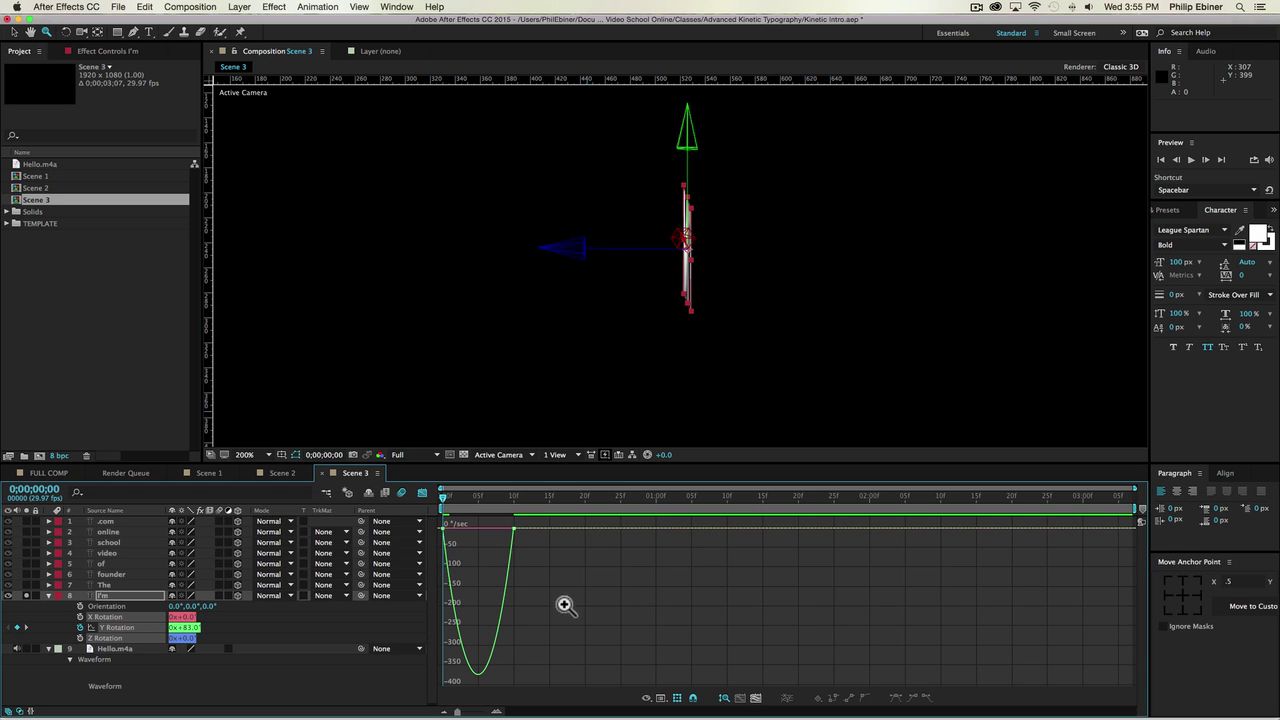
{"action": "key", "text": "v"}
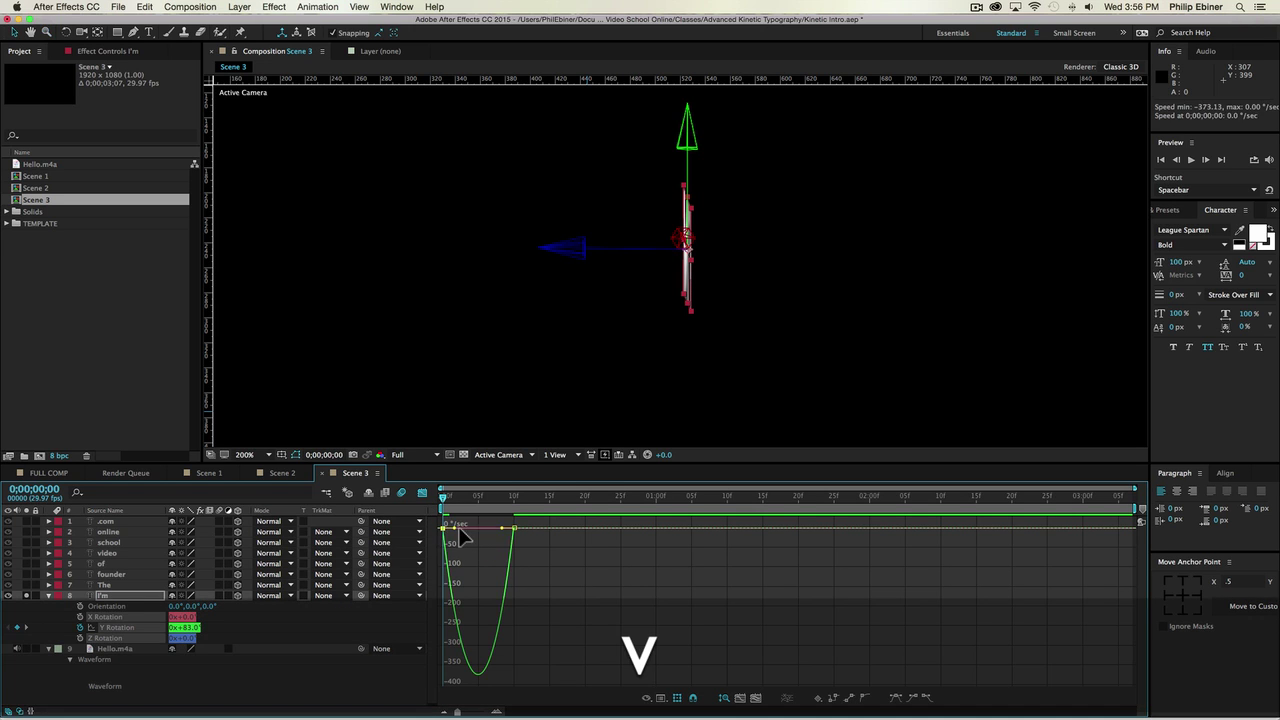
Step: Lengthen the easing handles of both Y Rotation keyframes on "I'm" so the speed curve peaks sharply midway, and preview the motion
{"action": "mouse_move", "coordinate": [460, 531]}
{"action": "left_mouse_down"}
{"action": "mouse_move", "coordinate": [505, 532]}
{"action": "mouse_move", "coordinate": [468, 528]}
{"action": "left_mouse_up"}
{"action": "key", "text": "KP_0"}
{"action": "key", "text": "space"}
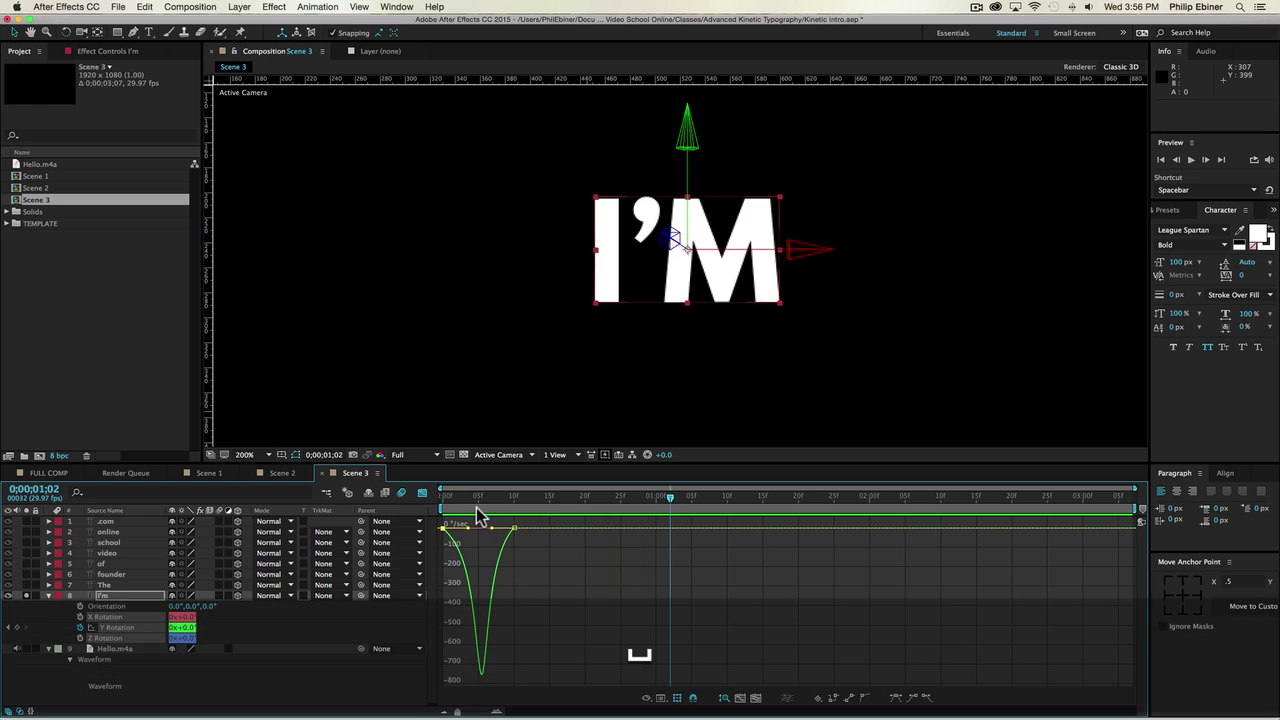
{"action": "key", "text": "KP_0"}
{"action": "key", "text": "space"}
{"action": "key", "text": "KP_0"}
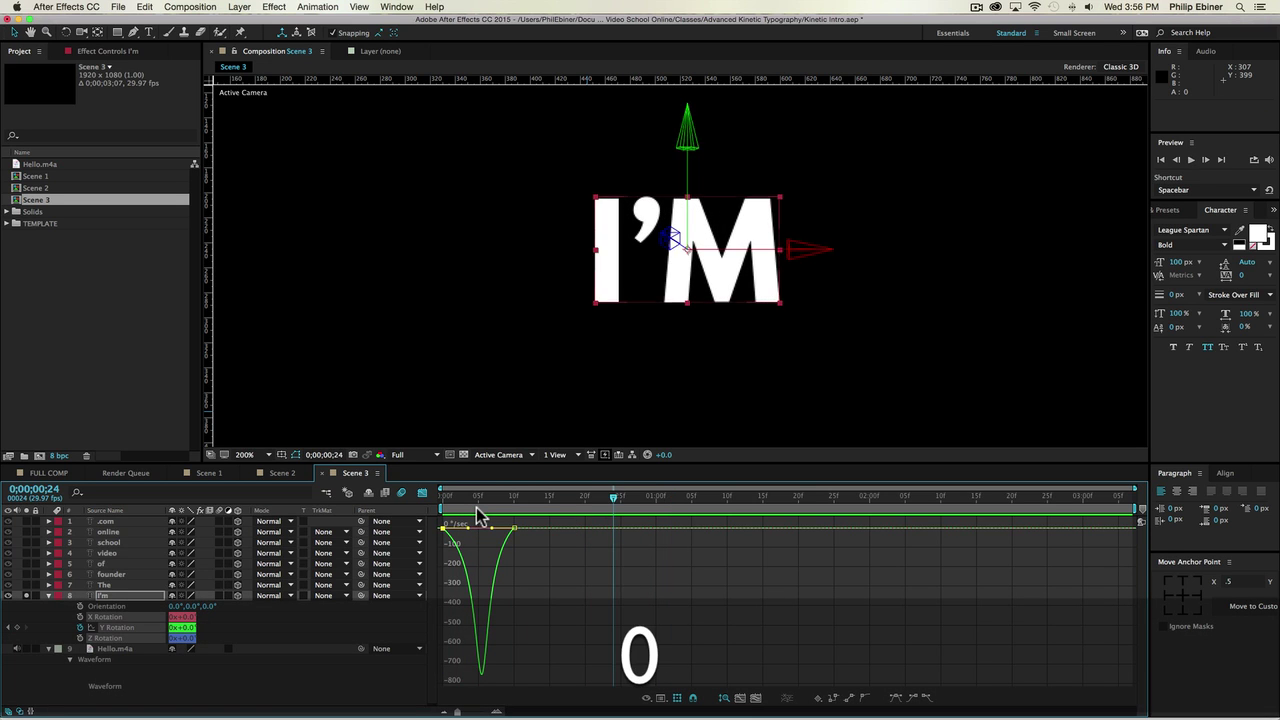
{"action": "key", "text": "space"}
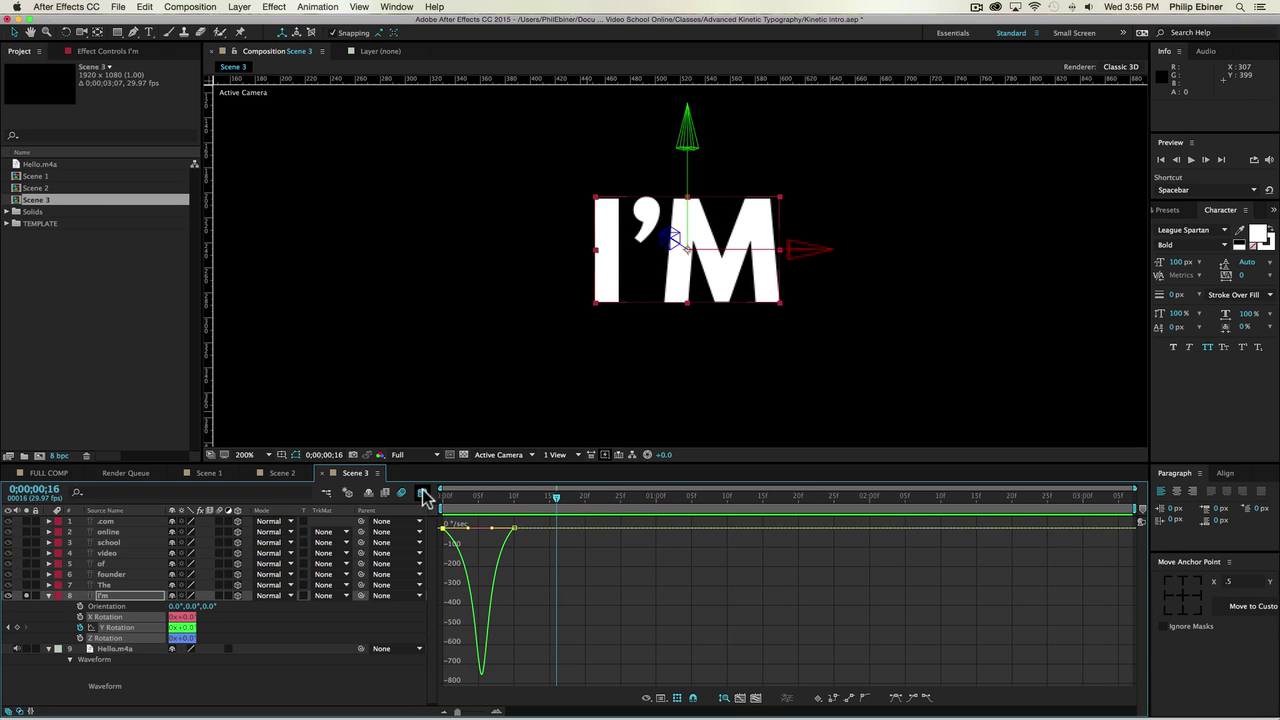
Step: Leave the Graph Editor, enable motion blur for all the text layers and the composition, and preview the blurred rotation of "I'm"
{"action": "left_click", "coordinate": [422, 494]}
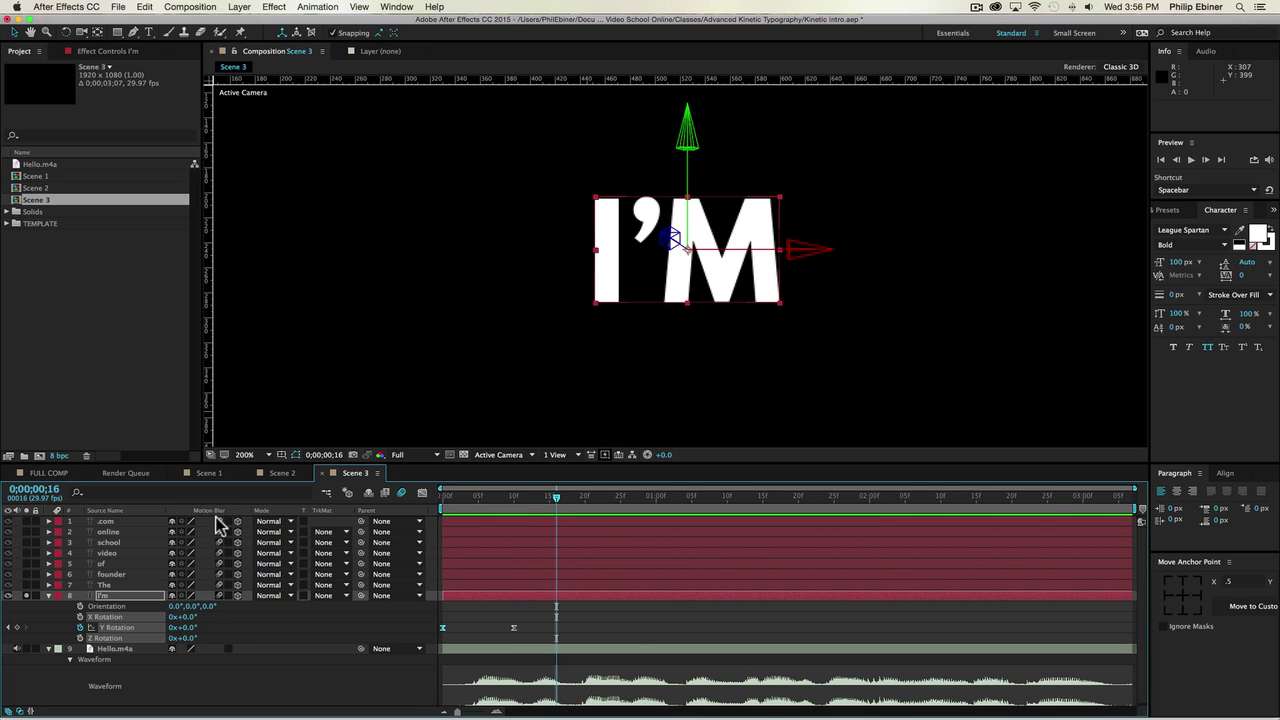
{"action": "left_click", "coordinate": [402, 494]}
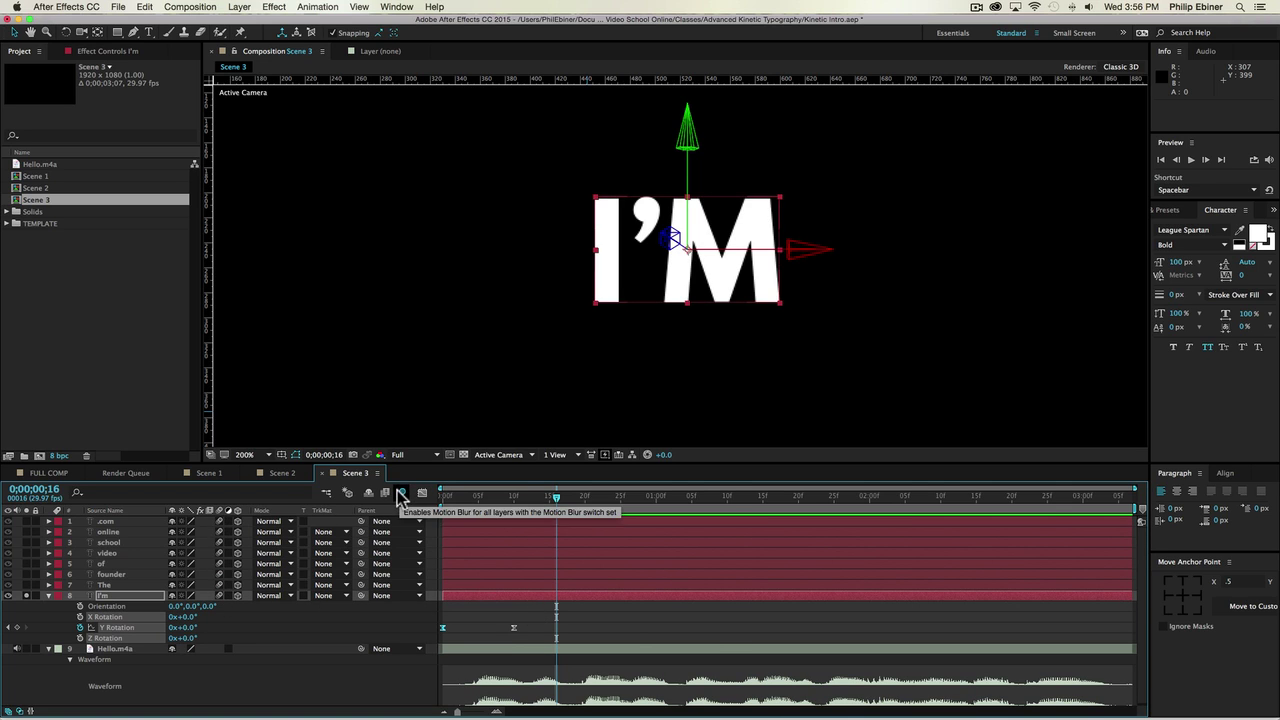
{"action": "key", "text": "KP_0"}
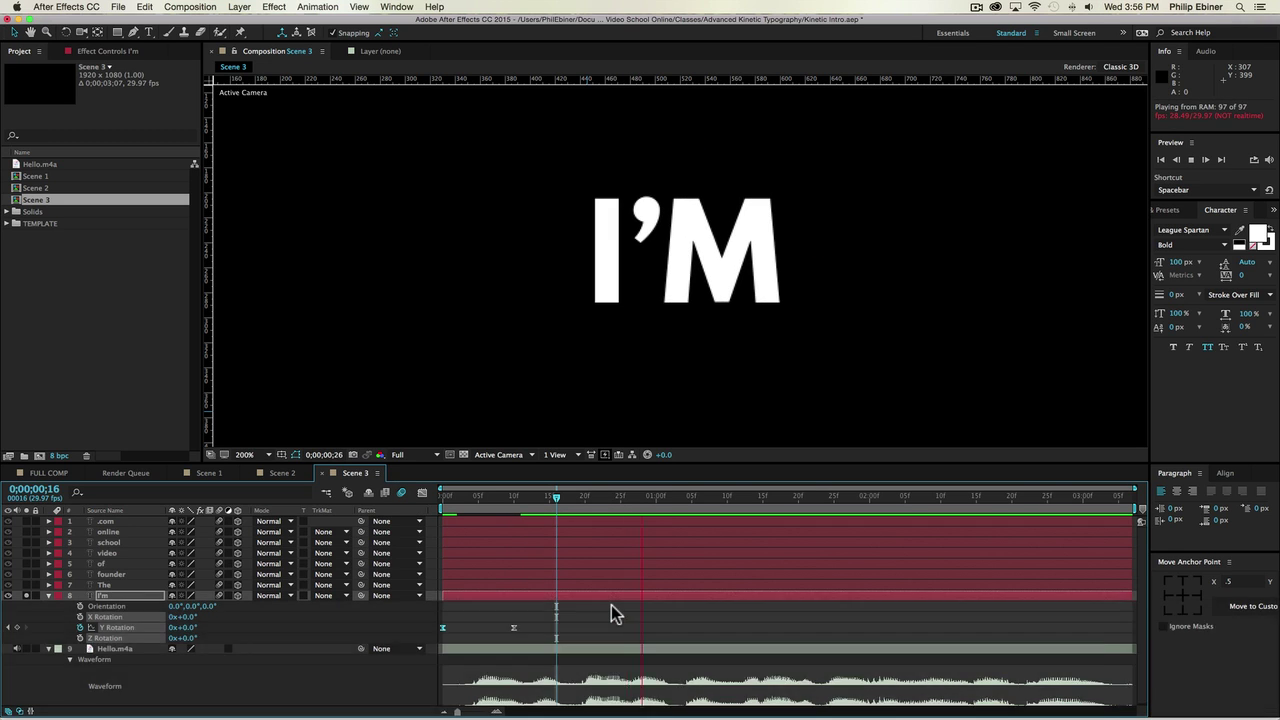
{"action": "key", "text": "space"}
{"action": "left_click_drag", "start_coordinate": [497, 505], "coordinate": [435, 500]}
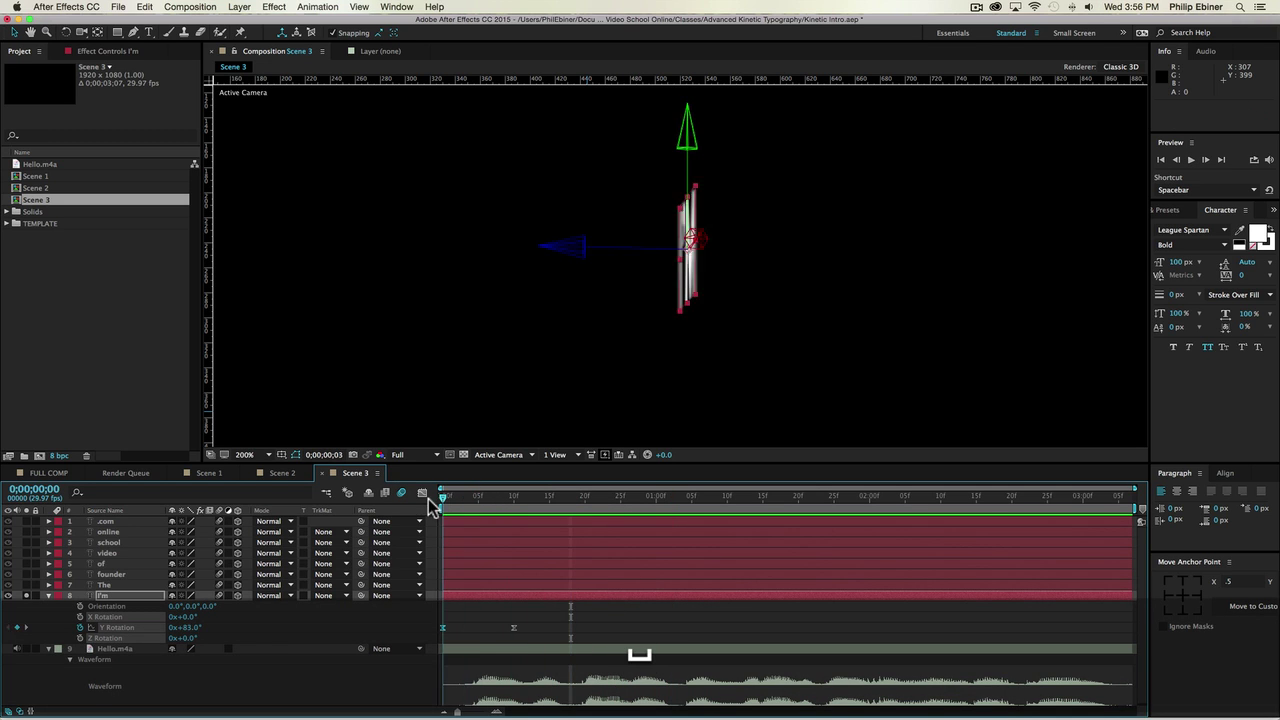
Step: Reshape the Y Rotation speed curve of "I'm" so it peaks right after the start and slows gradually, and preview it
{"action": "left_click", "coordinate": [422, 493]}
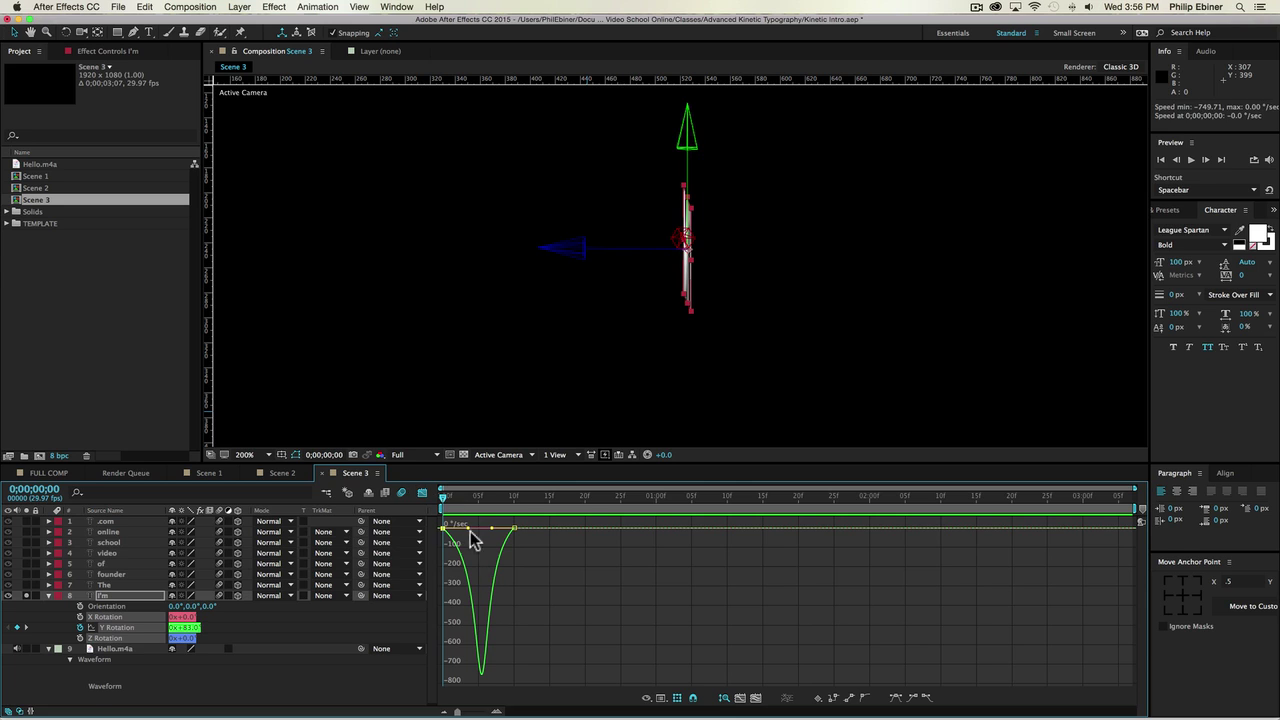
{"action": "left_click_drag", "start_coordinate": [470, 530], "coordinate": [463, 497]}
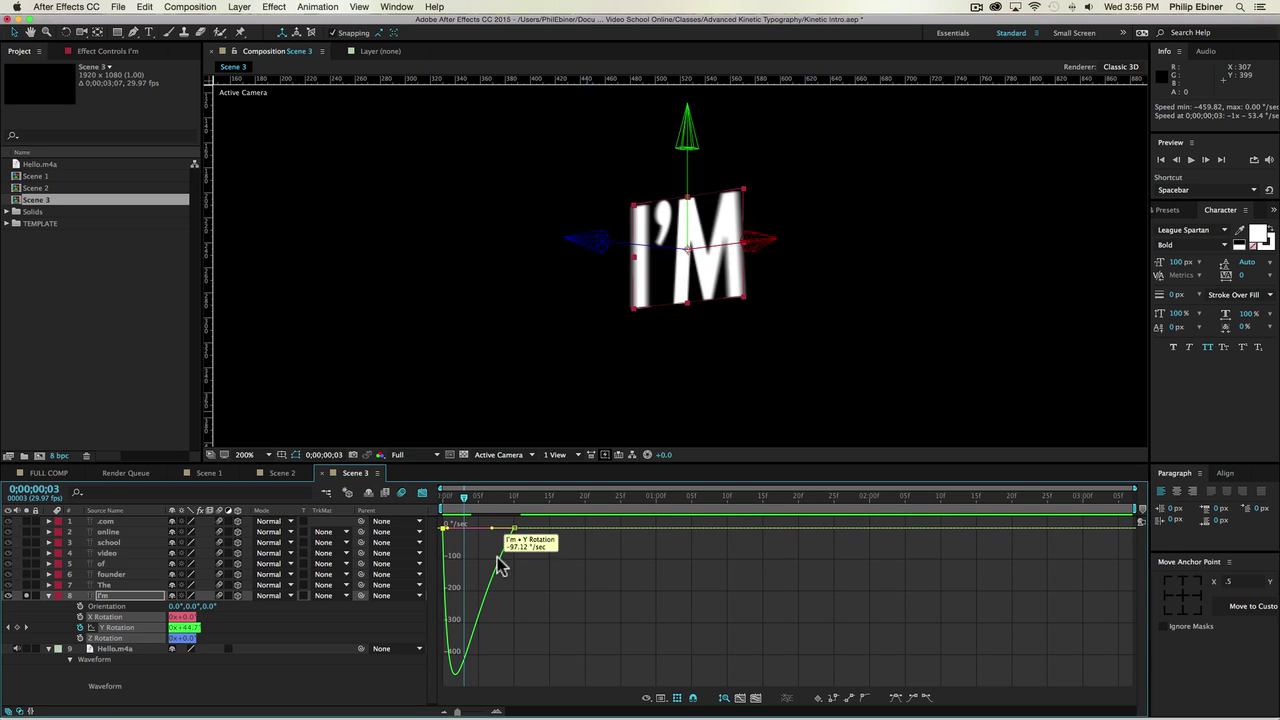
{"action": "left_click_drag", "start_coordinate": [490, 538], "coordinate": [517, 537]}
{"action": "key", "text": "KP_0"}
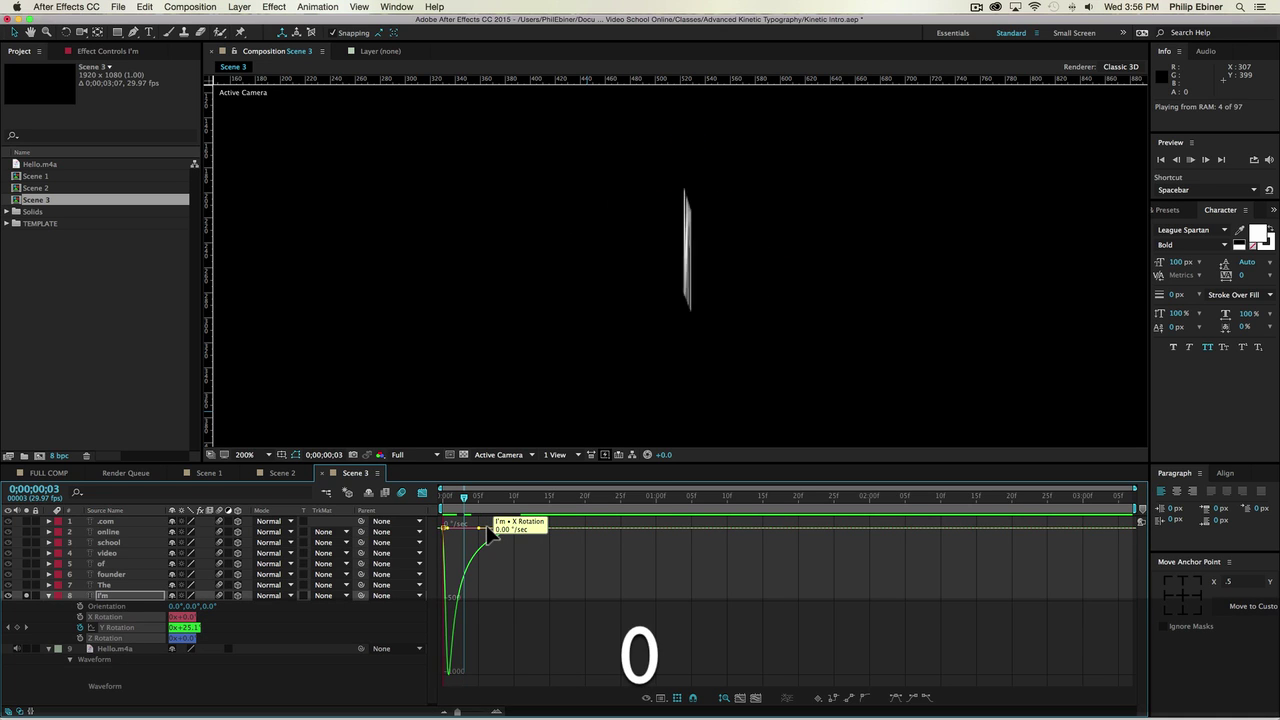
{"action": "key", "text": "space"}
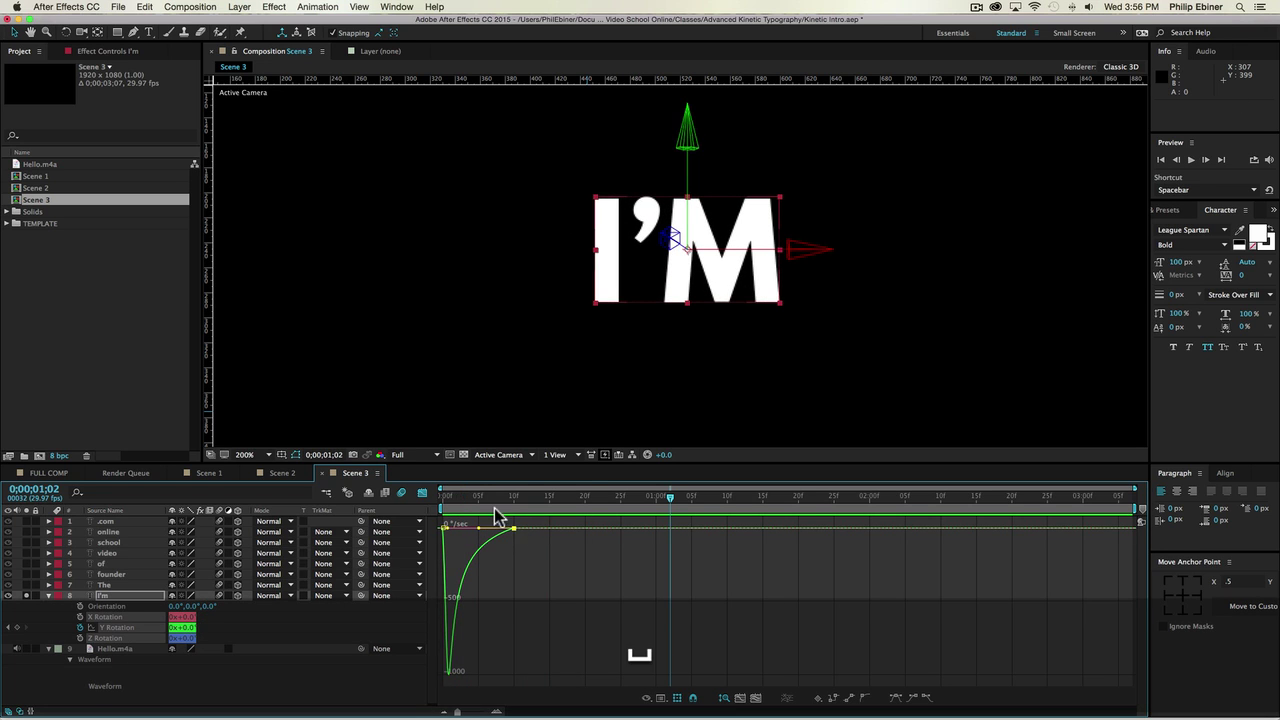
Step: Leave the Graph Editor, move the ending Y Rotation keyframe of "I'm" to frame 15, and preview the slower rotation
{"action": "left_click", "coordinate": [422, 494]}
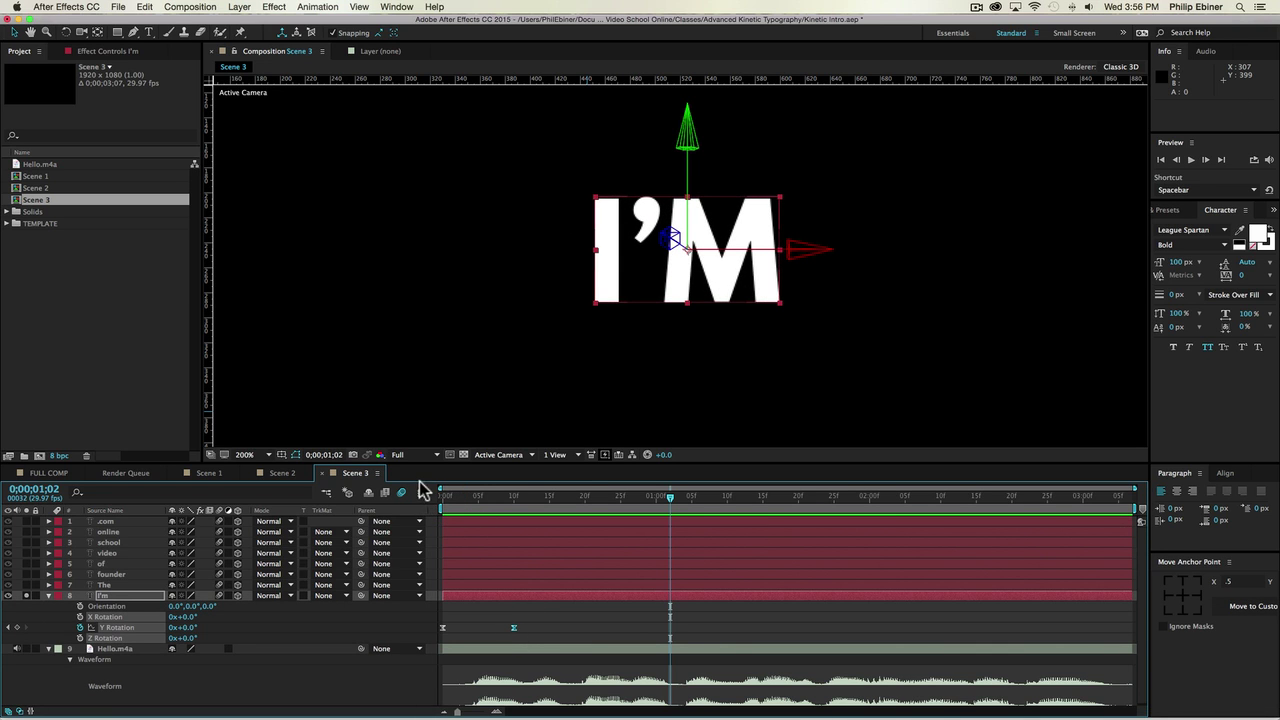
{"action": "left_click_drag", "start_coordinate": [513, 628], "coordinate": [549, 628]}
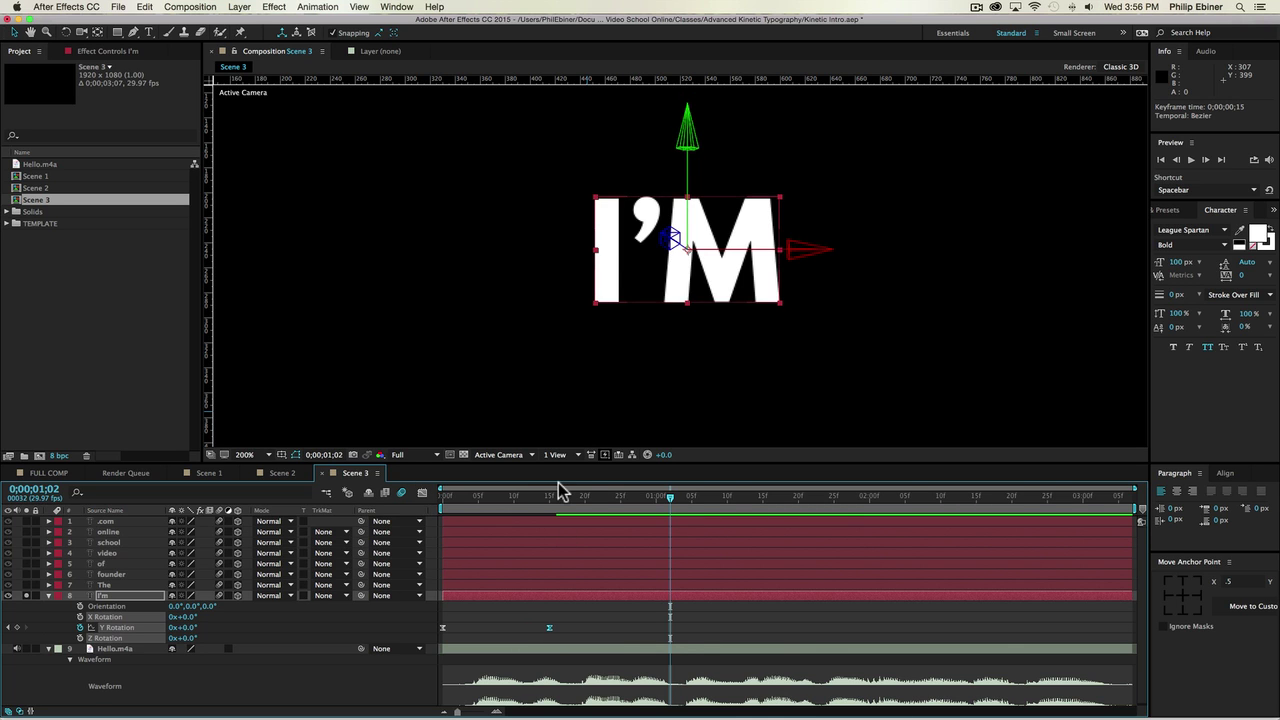
{"action": "key", "text": "0"}
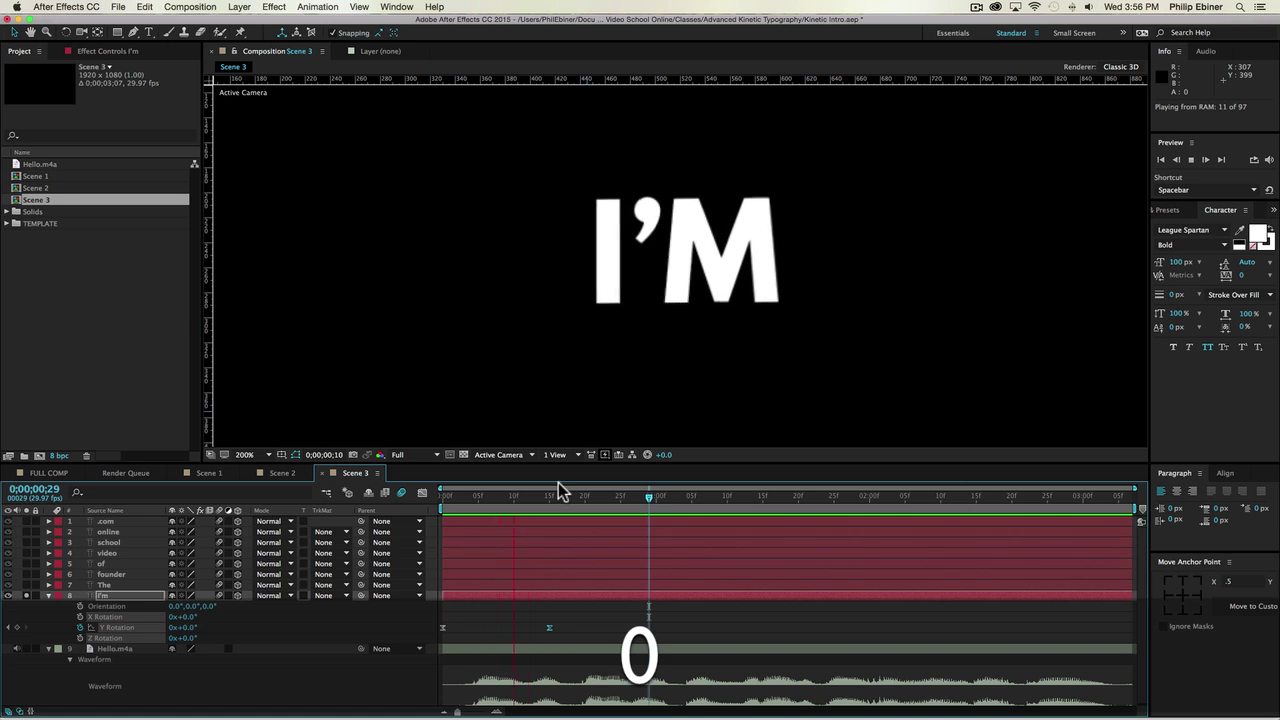
{"action": "key", "text": "space"}
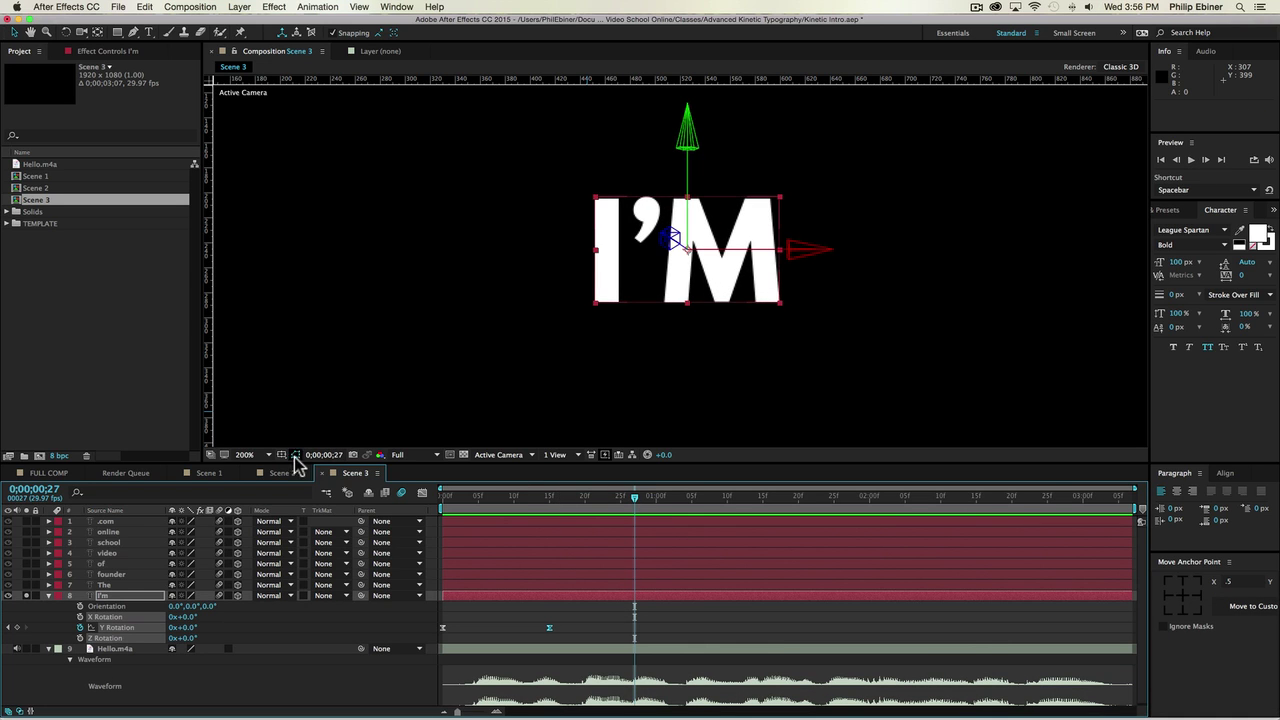
Step: Unsolo "I'm" and show the full first line of words in the viewer at 100% magnification
{"action": "left_click", "coordinate": [28, 597]}
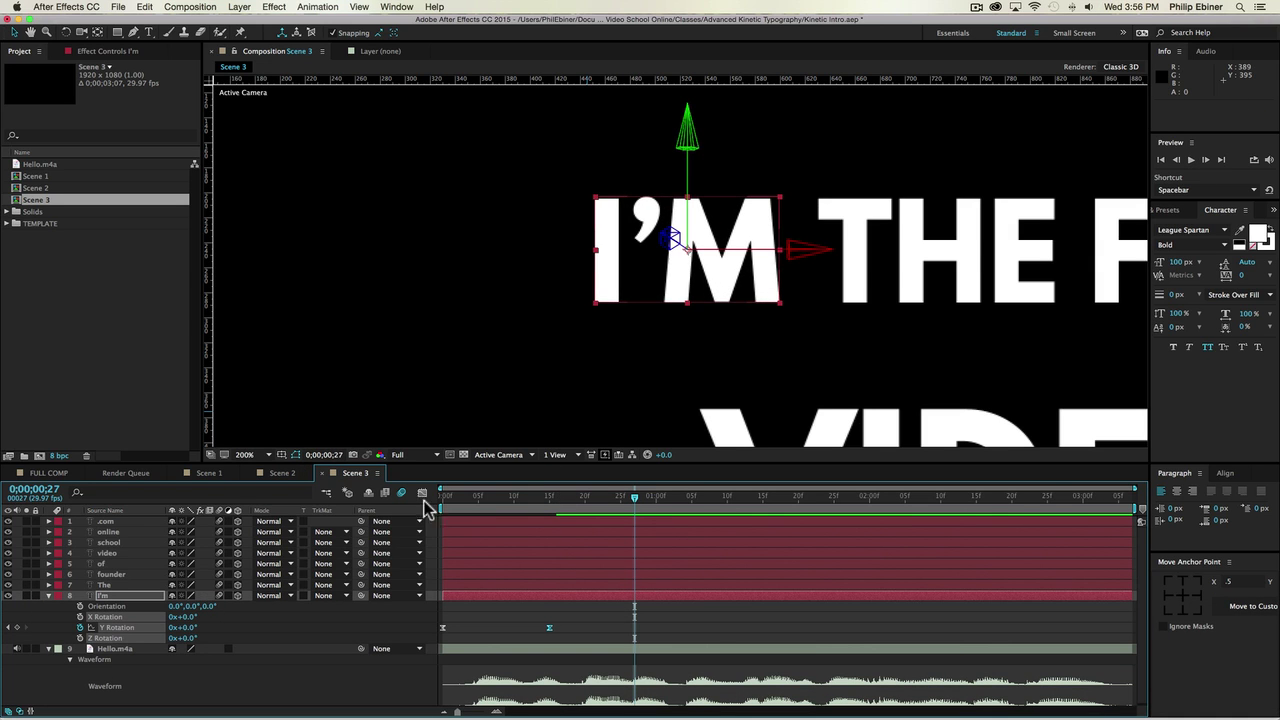
{"action": "left_click", "coordinate": [250, 457]}
{"action": "left_click", "coordinate": [300, 586]}
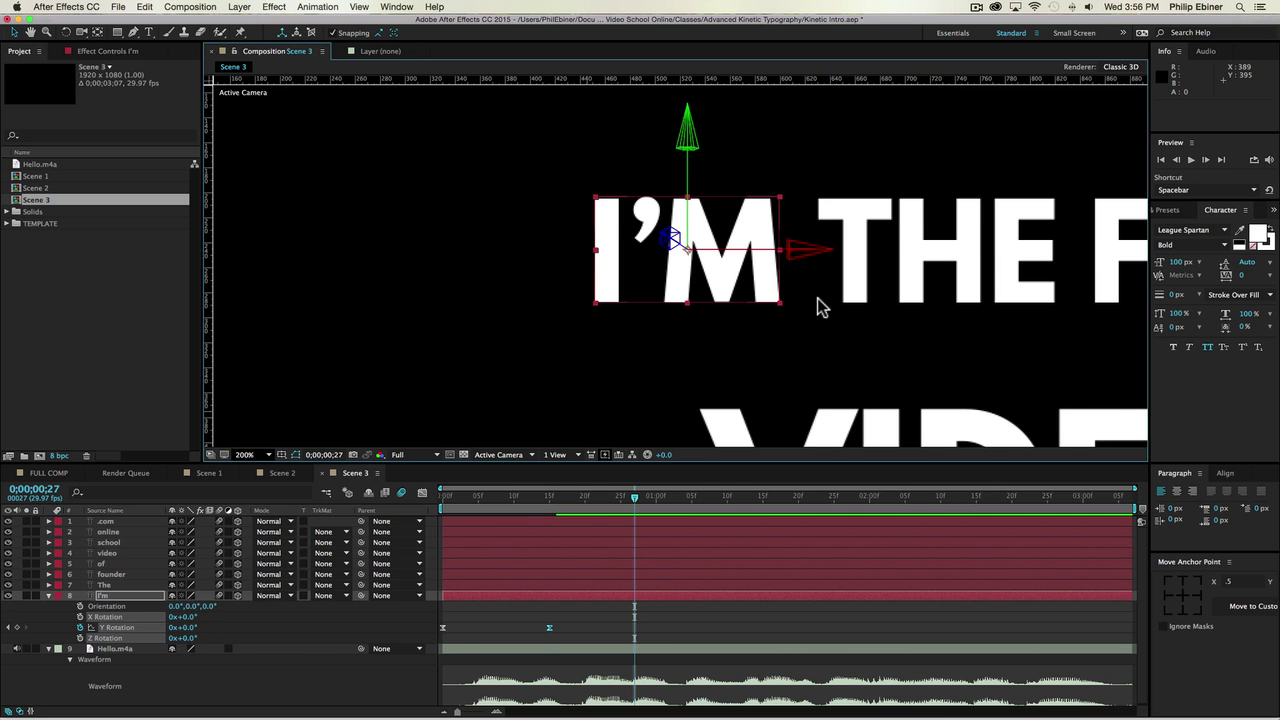
{"action": "left_click_drag", "start_coordinate": [958, 287], "coordinate": [671, 265]}
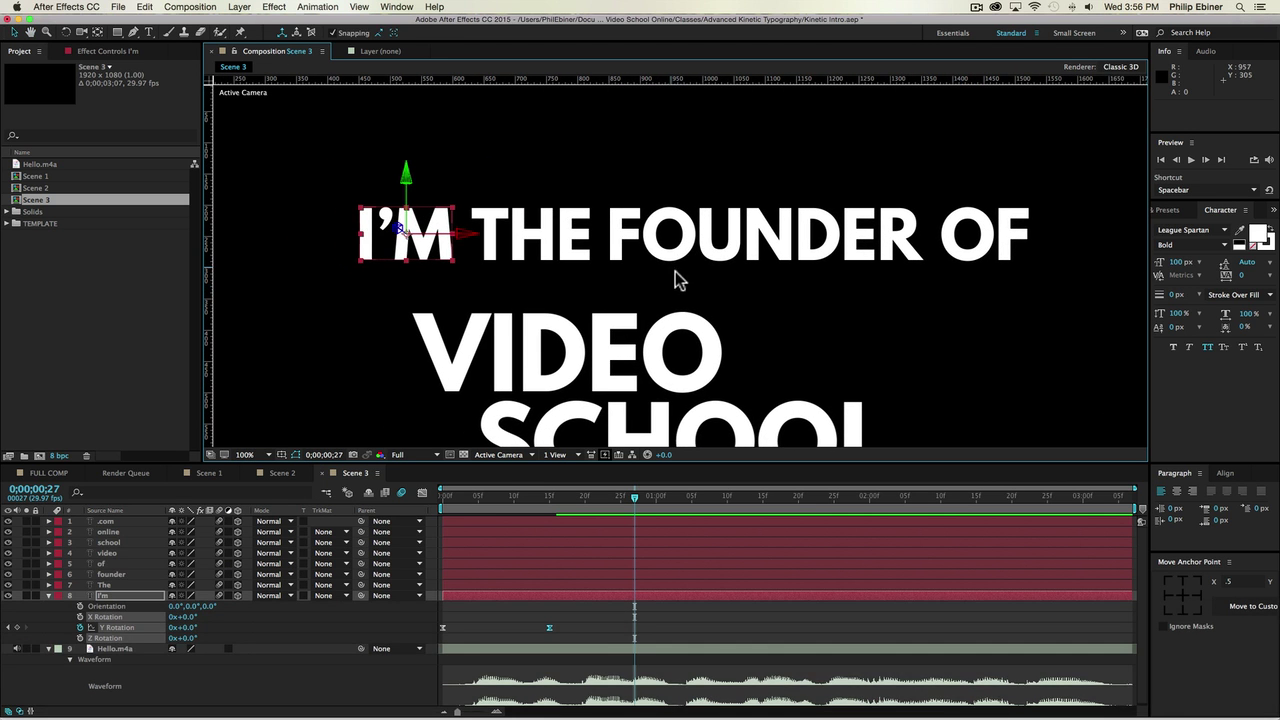
{"action": "left_click_drag", "start_coordinate": [490, 330], "coordinate": [463, 349]}
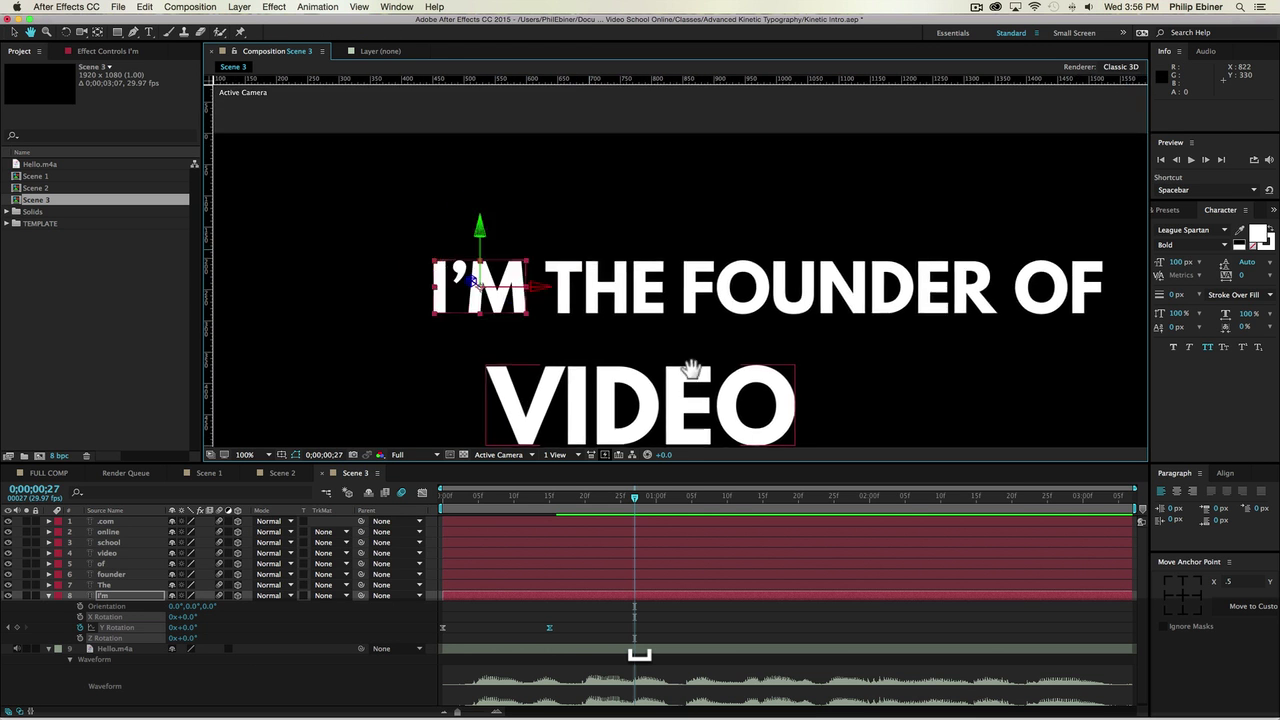
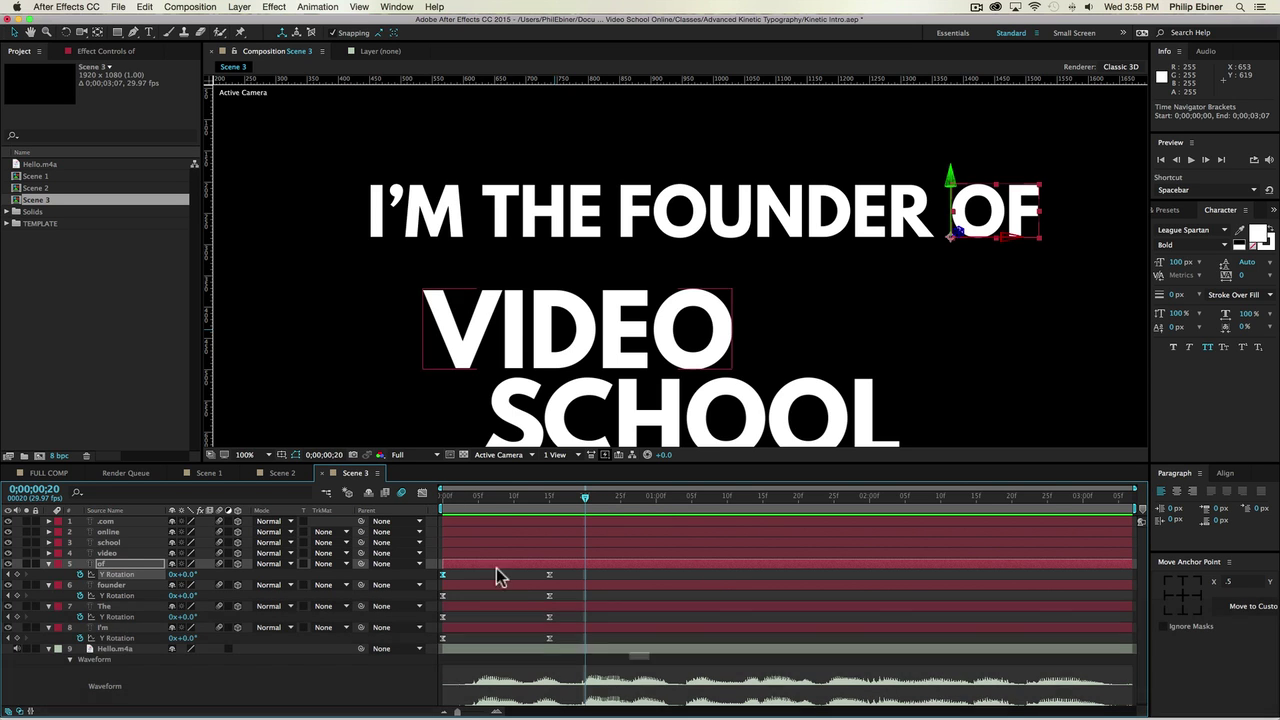
Step: Shift the layers to match the audio, starting "The" at frame 8, "founder" at frame 15 and "of" at frame 28, and preview
{"action": "left_click", "coordinate": [493, 503]}
{"action": "key", "text": "Page_Up"}
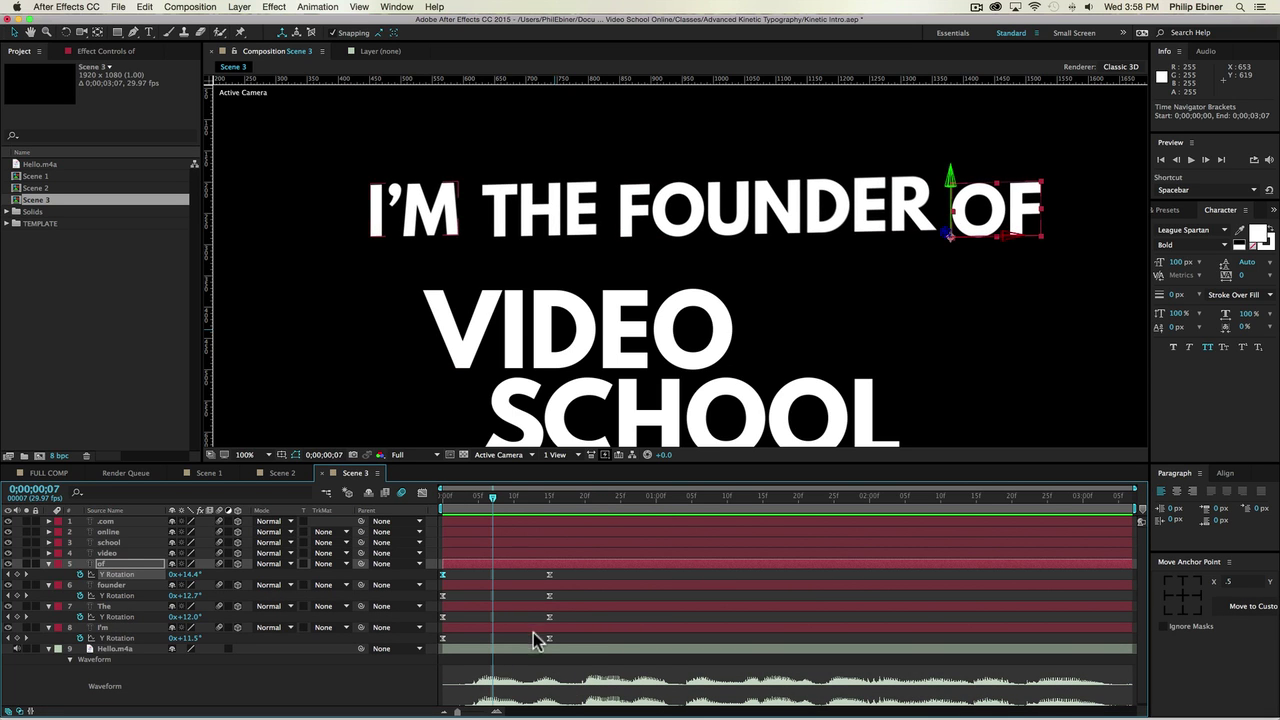
{"action": "left_click_drag", "start_coordinate": [544, 604], "coordinate": [681, 587]}
{"action": "left_click_drag", "start_coordinate": [562, 568], "coordinate": [760, 570]}
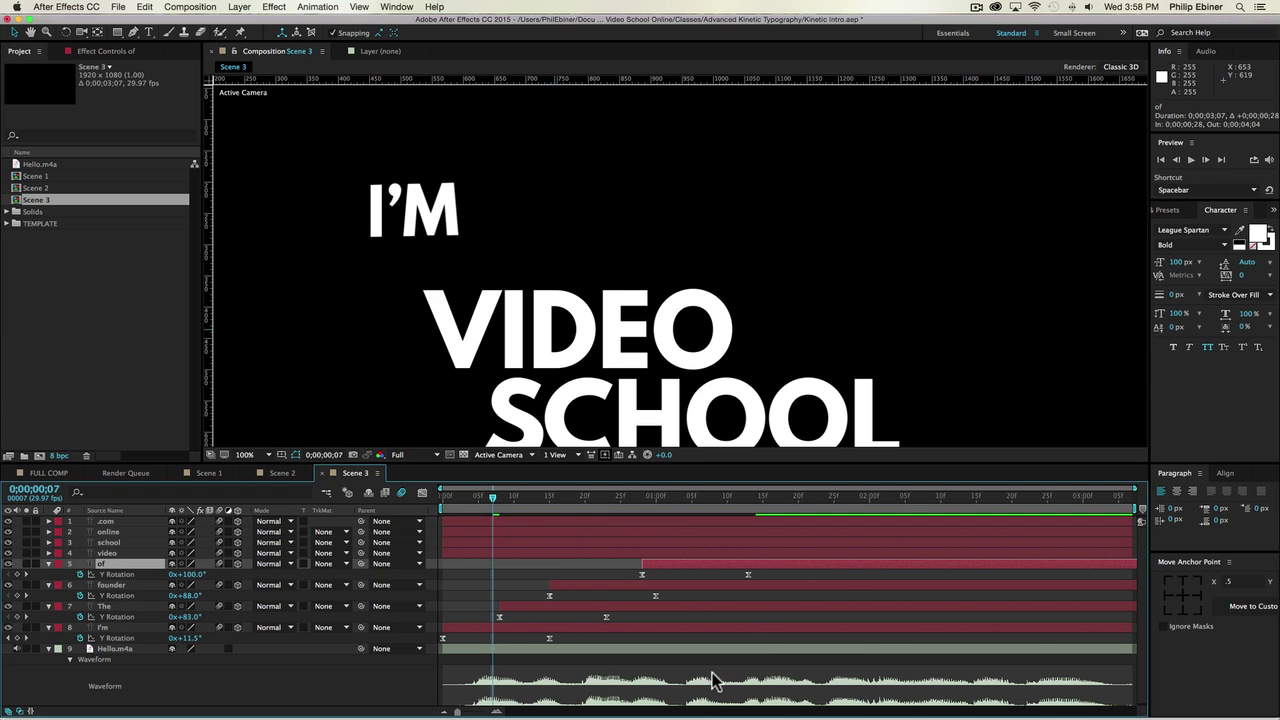
{"action": "key", "text": "KP_0"}
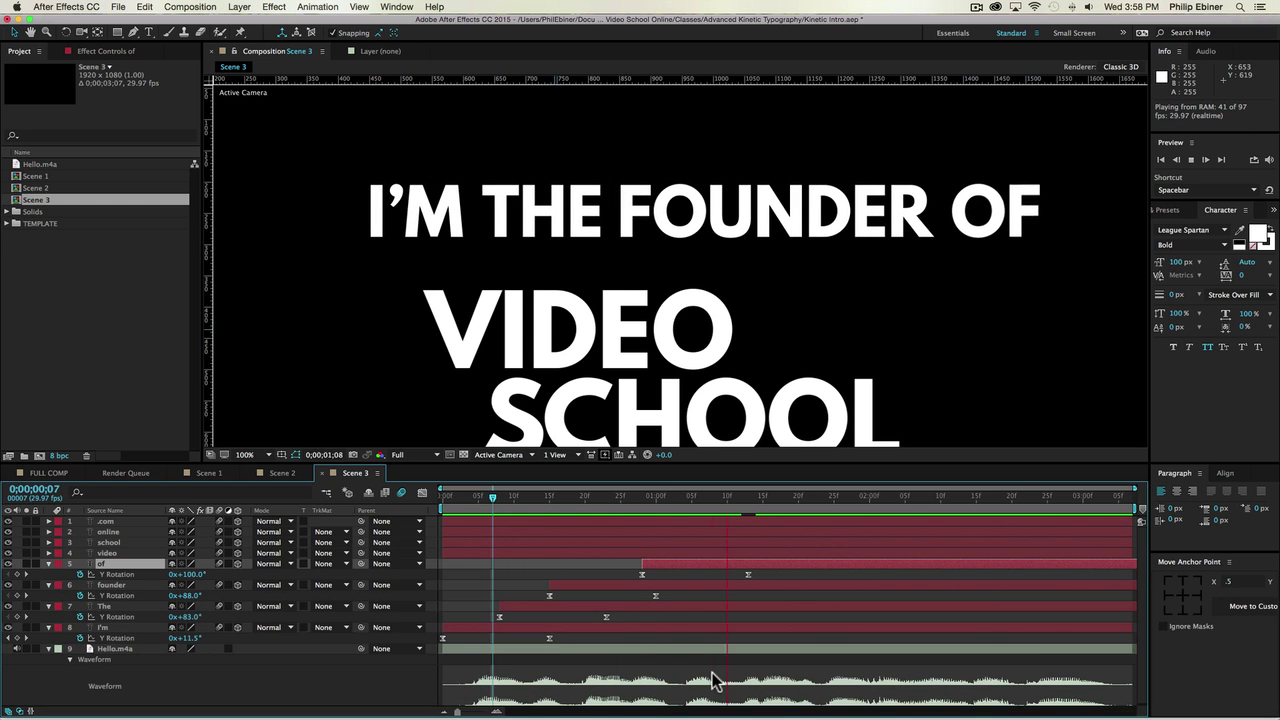
{"action": "key", "text": "KP_0"}
{"action": "key", "text": "space"}
Step: Reduce the starting Y Rotation of "founder" at its frame 15 keyframe and preview the first line's animation
{"action": "left_click_drag", "start_coordinate": [756, 497], "coordinate": [550, 513]}
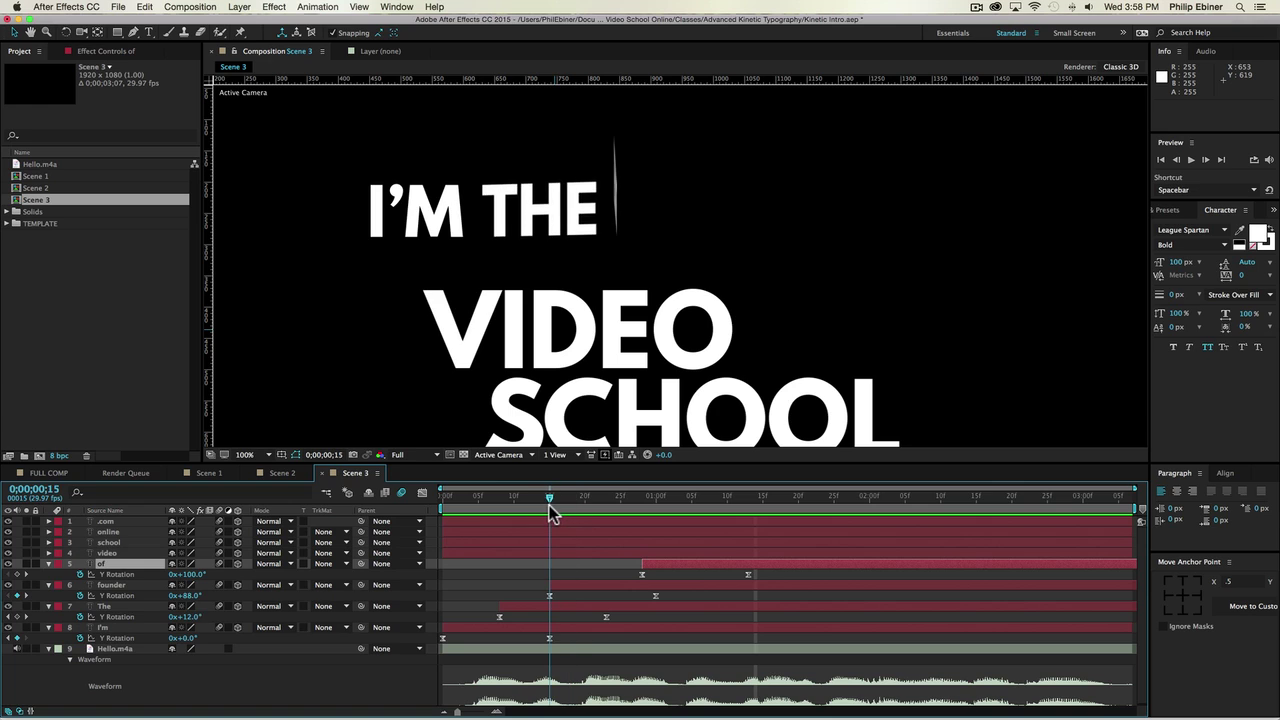
{"action": "left_click", "coordinate": [578, 587]}
{"action": "left_click_drag", "start_coordinate": [190, 600], "coordinate": [188, 597]}
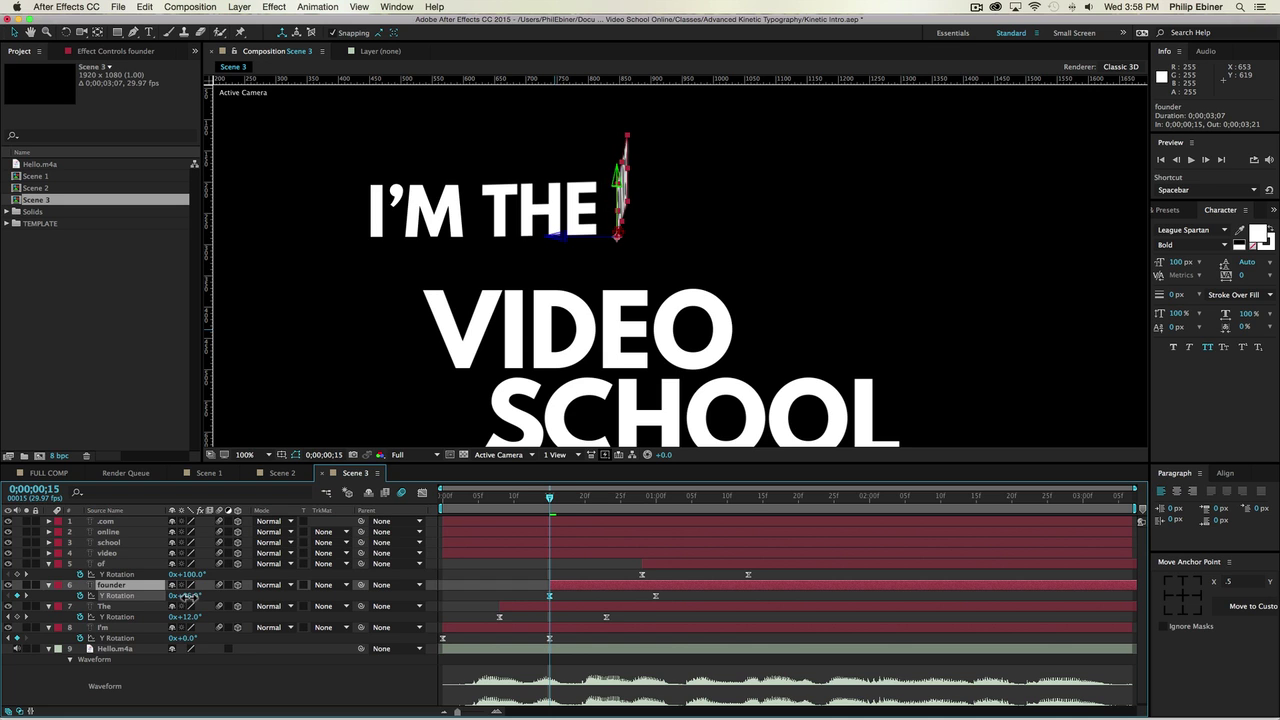
{"action": "key", "text": "KP_0"}
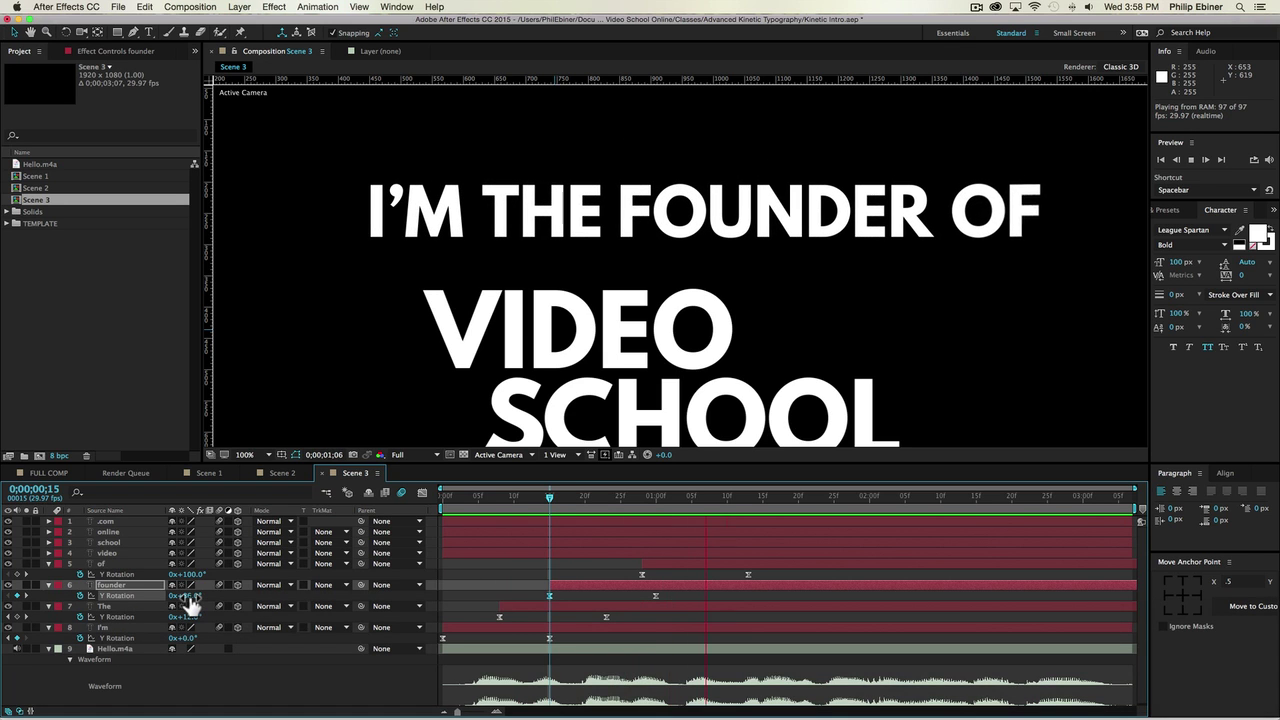
{"action": "key", "text": "KP_0"}
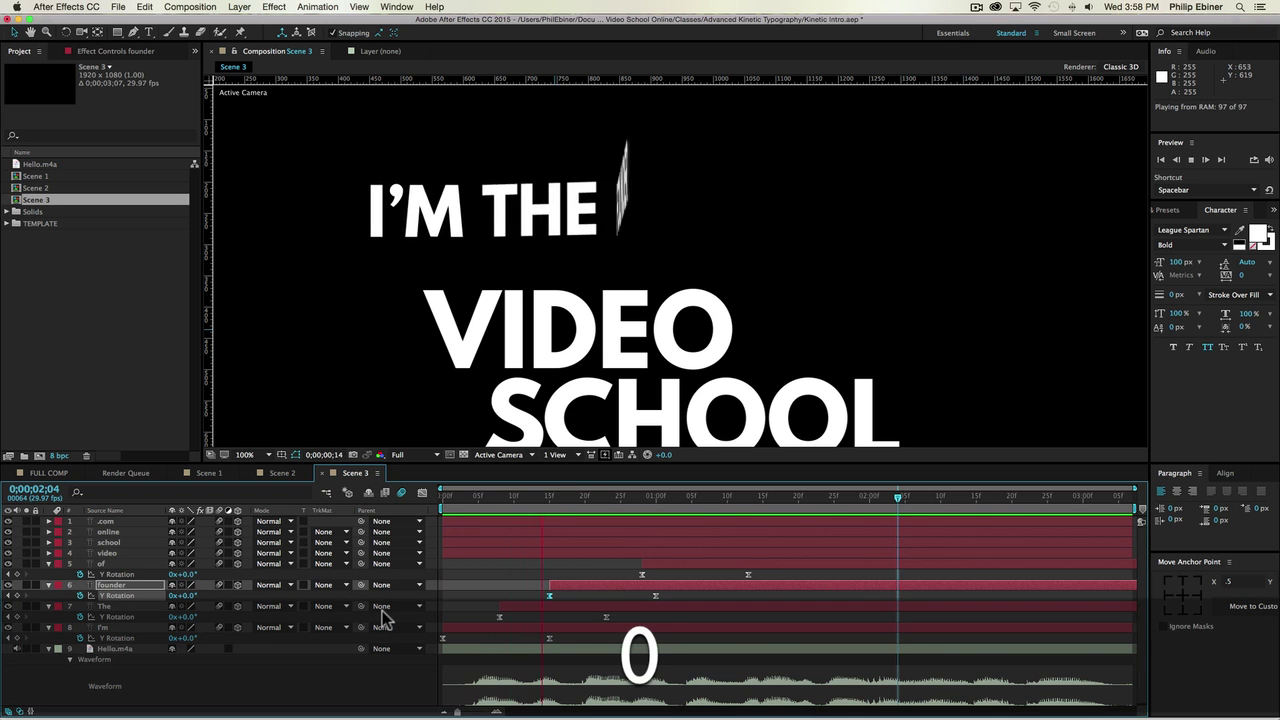
{"action": "key", "text": "space"}
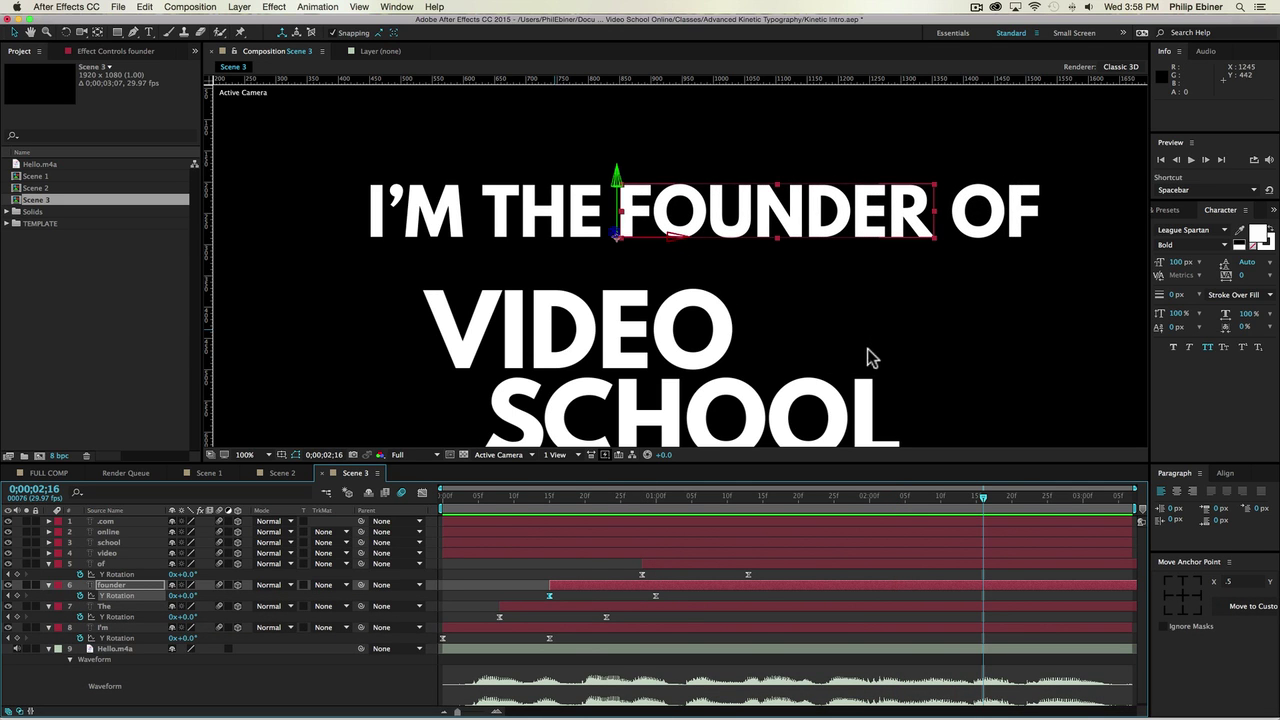
Step: Fit the whole Scene 3 composition in the viewer using the Fit up to 100% magnification
{"action": "left_click_drag", "start_coordinate": [674, 363], "coordinate": [737, 129]}
{"action": "left_click", "coordinate": [247, 454]}
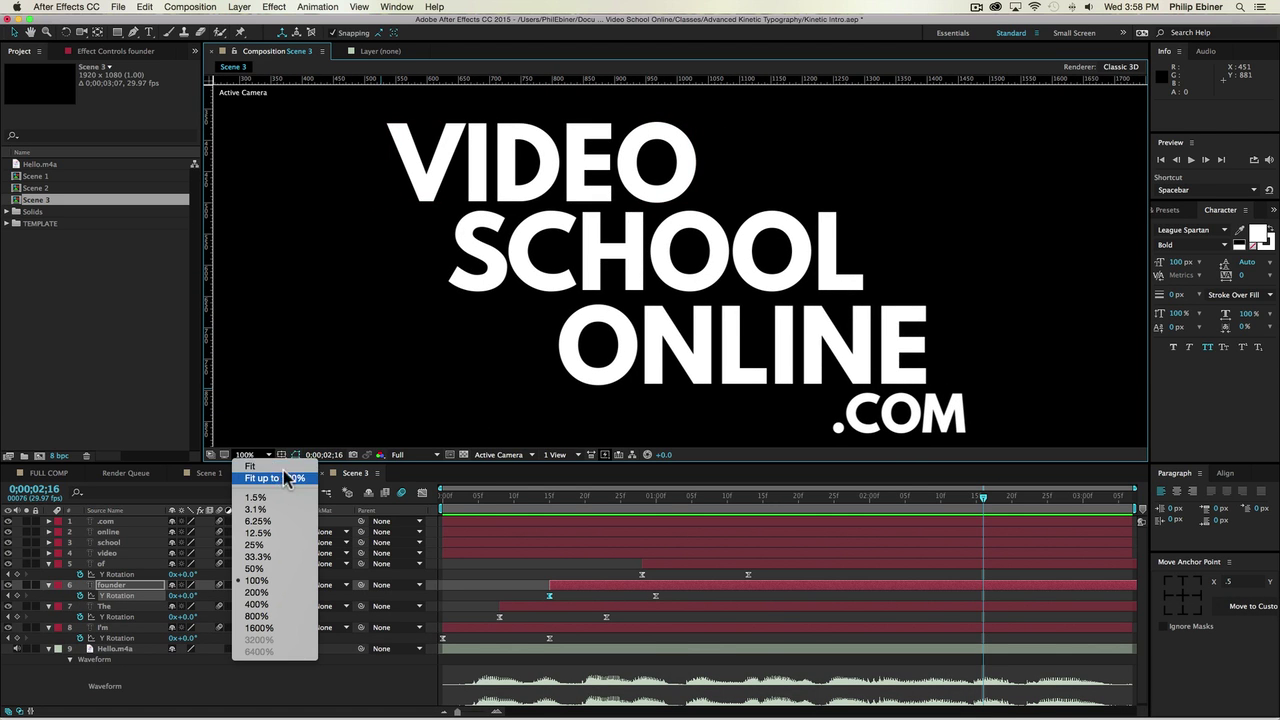
{"action": "left_click", "coordinate": [287, 478]}
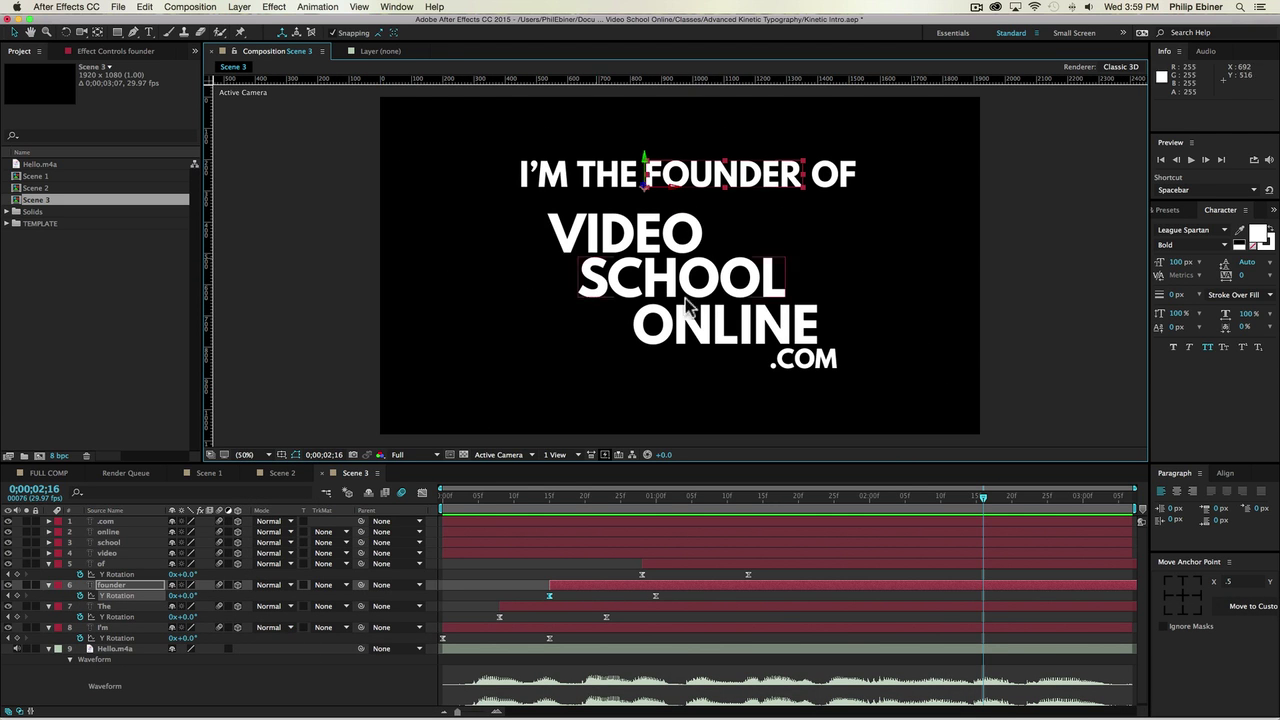
Step: Switch to QuickTime Player, open Intro Video.mov and play its "I'm the founder of Video School Online .com" section as a reference
{"action": "key", "text": "super+Tab"}
{"action": "left_click", "coordinate": [538, 385]}
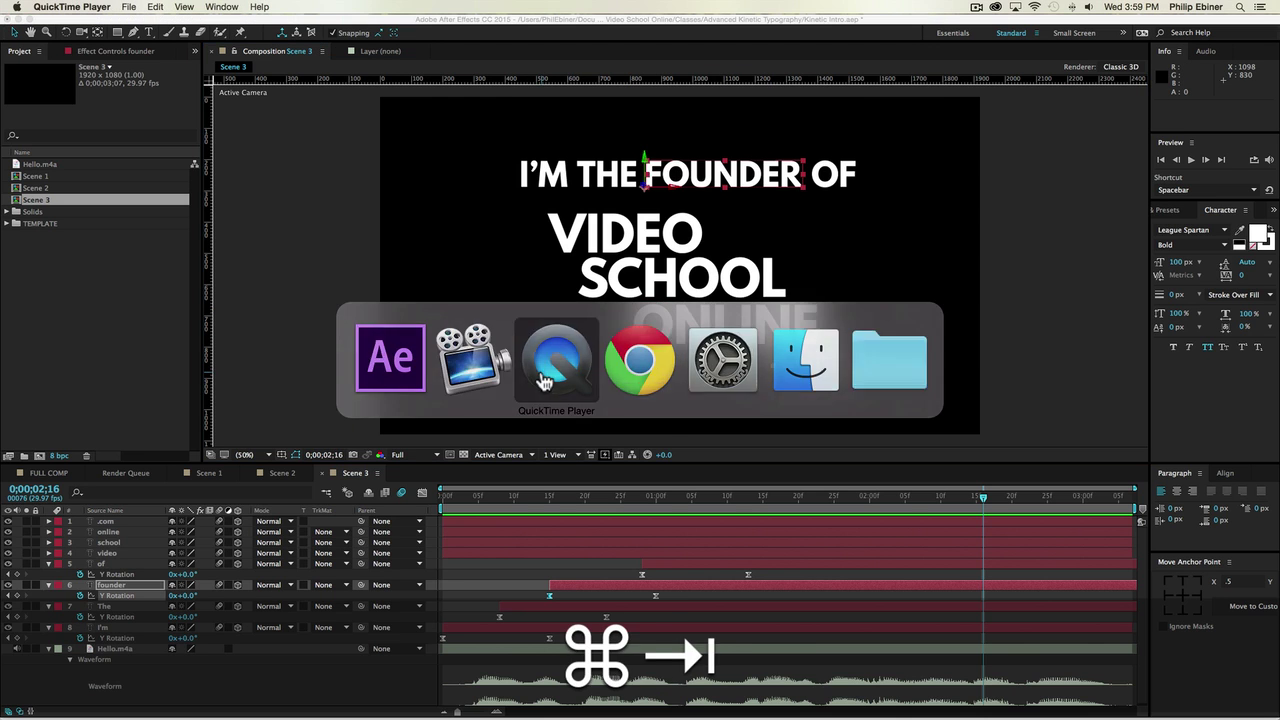
{"action": "mouse_move", "coordinate": [958, 700]}
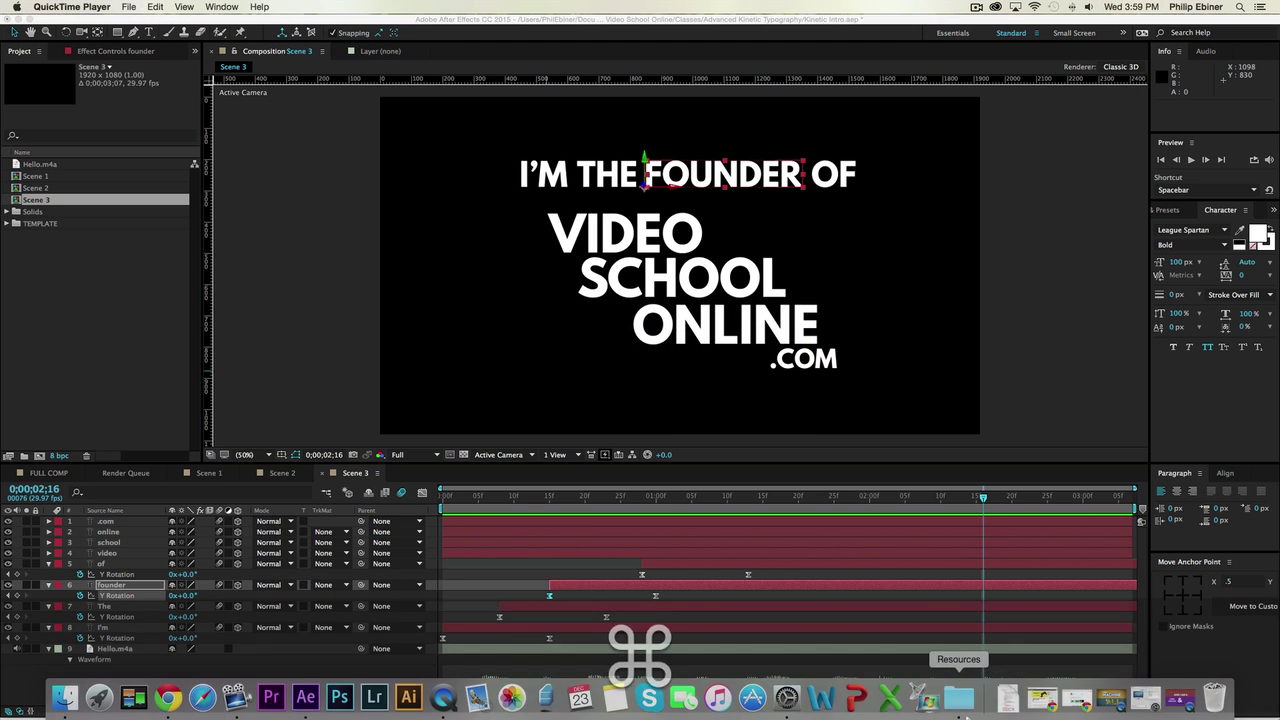
{"action": "left_click", "coordinate": [1148, 700]}
{"action": "left_click", "coordinate": [617, 563]}
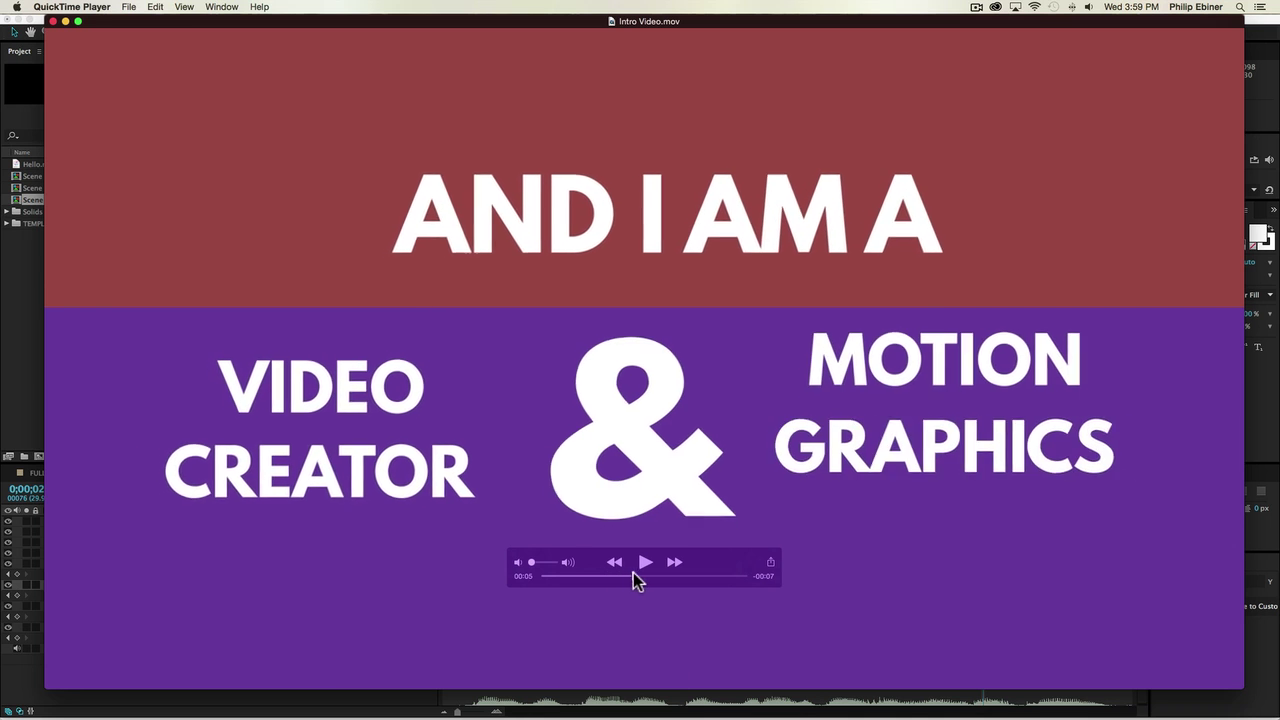
{"action": "key", "text": "space"}
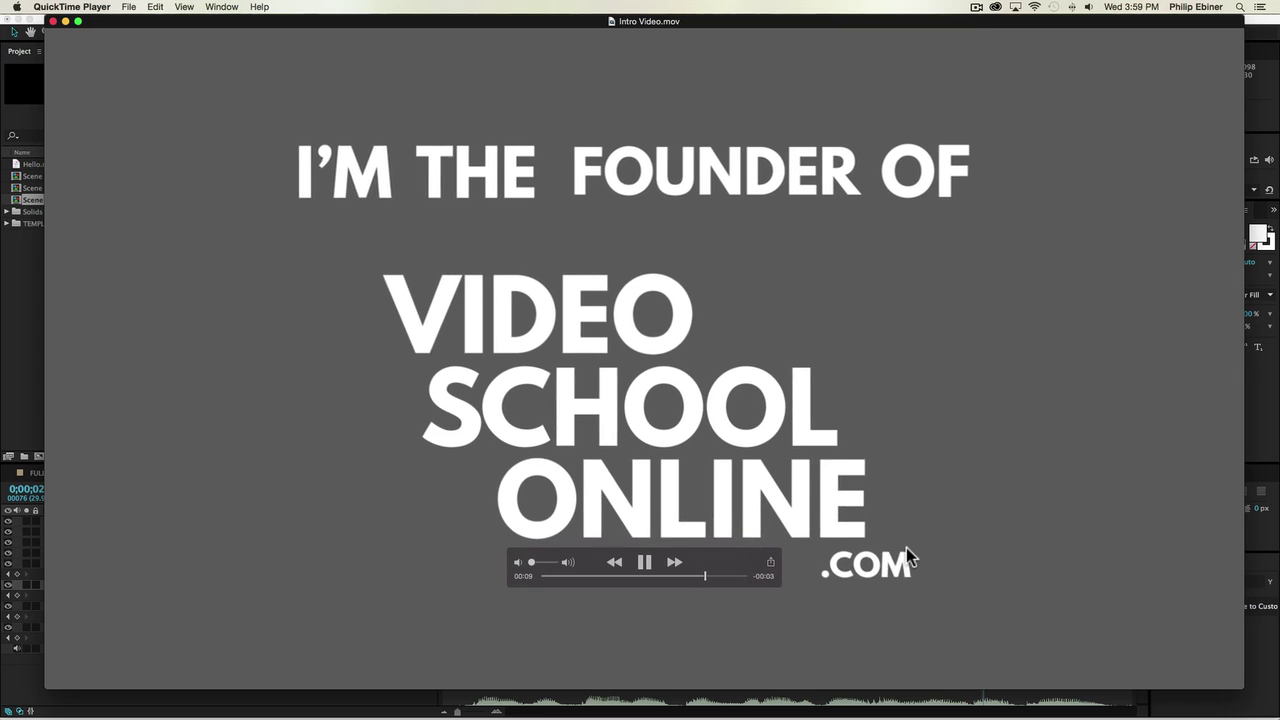
{"action": "key", "text": "space"}
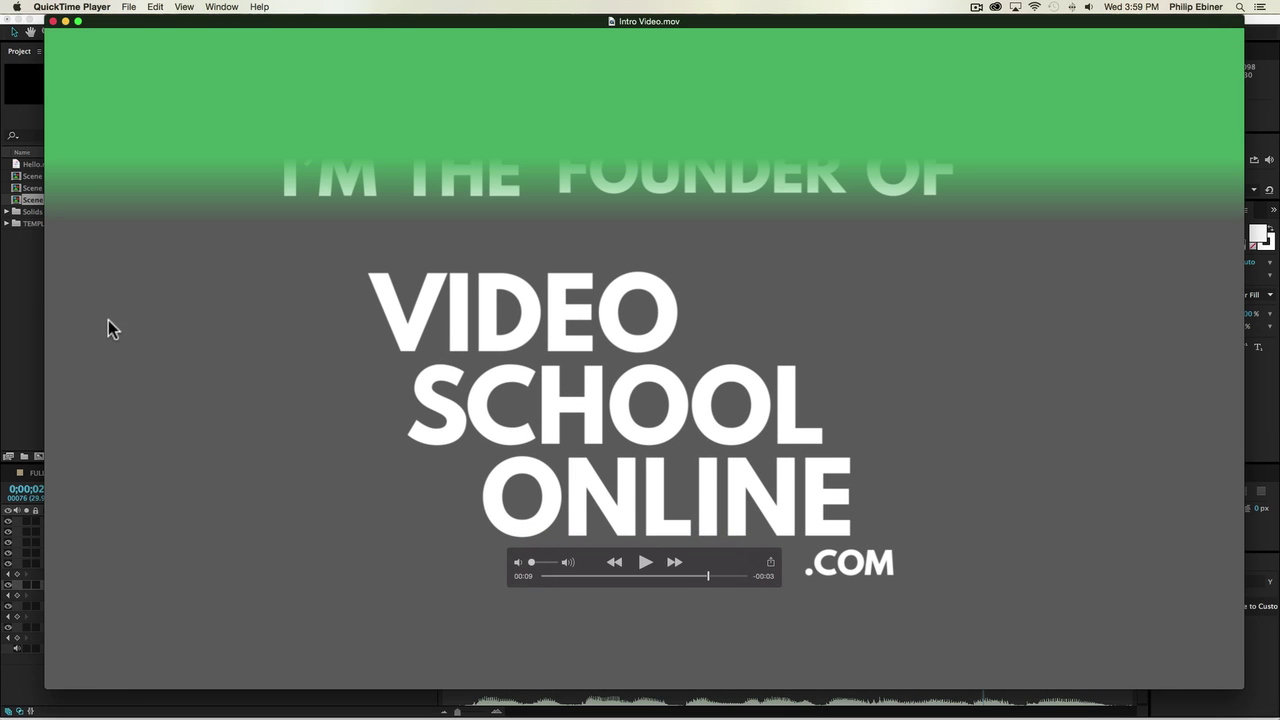
Step: Switch to After Effects and move the anchor points of "video" and "school" to the top centre of each word
{"action": "left_click", "coordinate": [14, 325]}
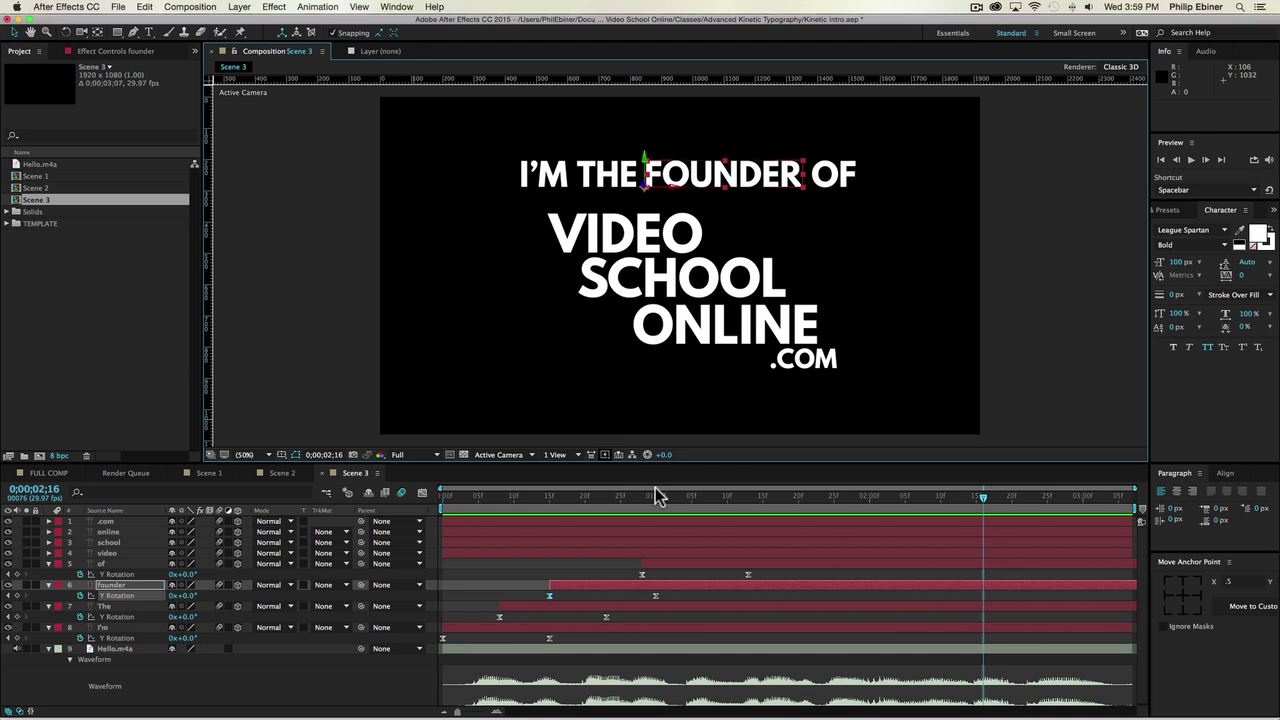
{"action": "left_click", "coordinate": [674, 552]}
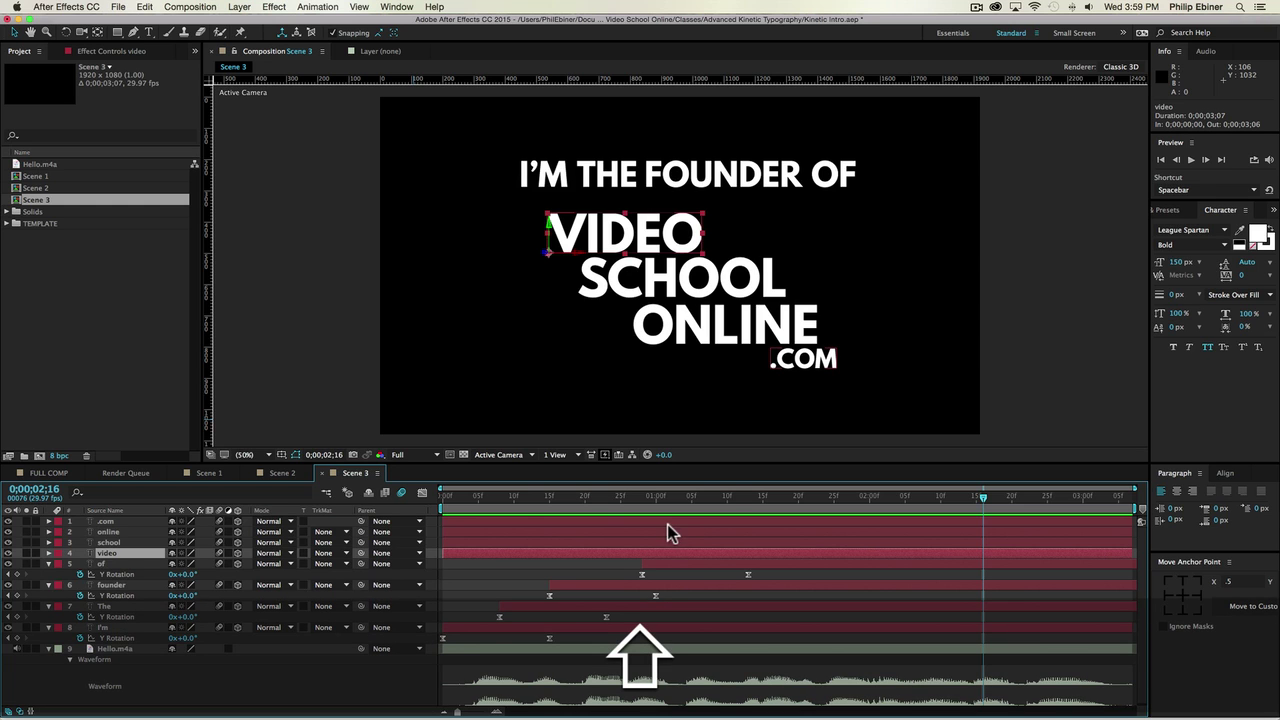
{"action": "left_click", "coordinate": [676, 520], "text": "shift"}
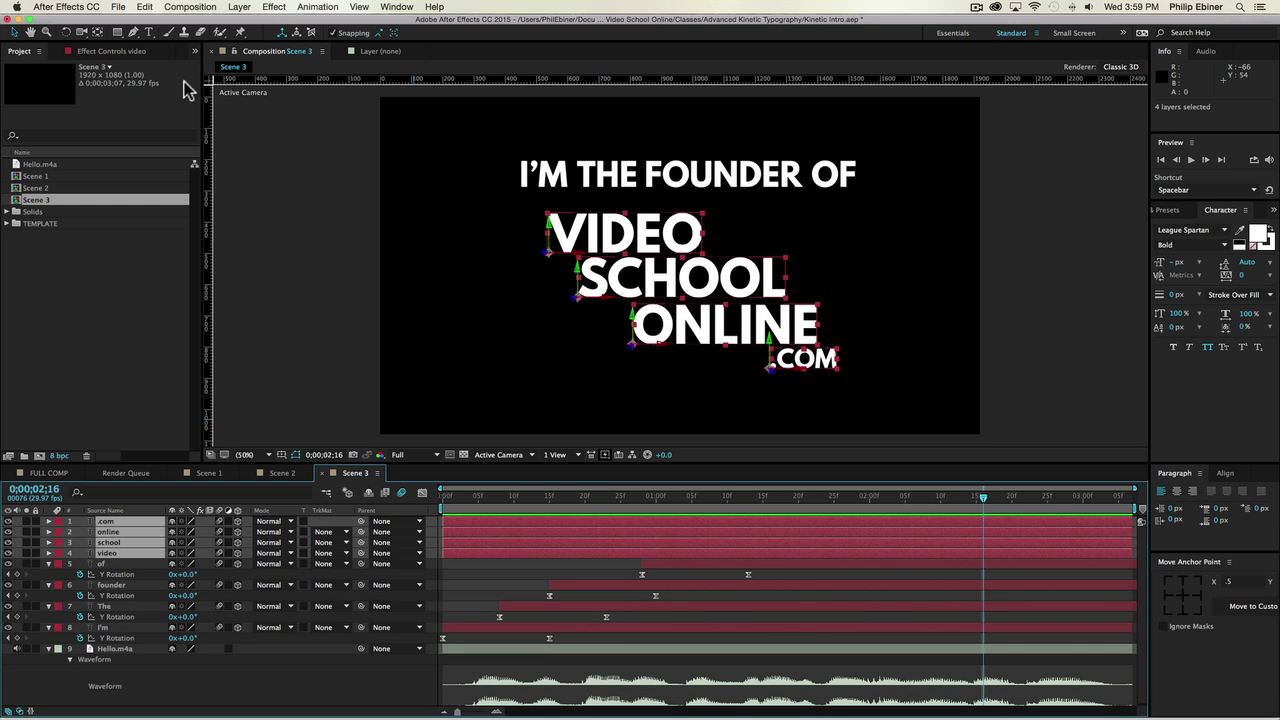
{"action": "left_click", "coordinate": [97, 33]}
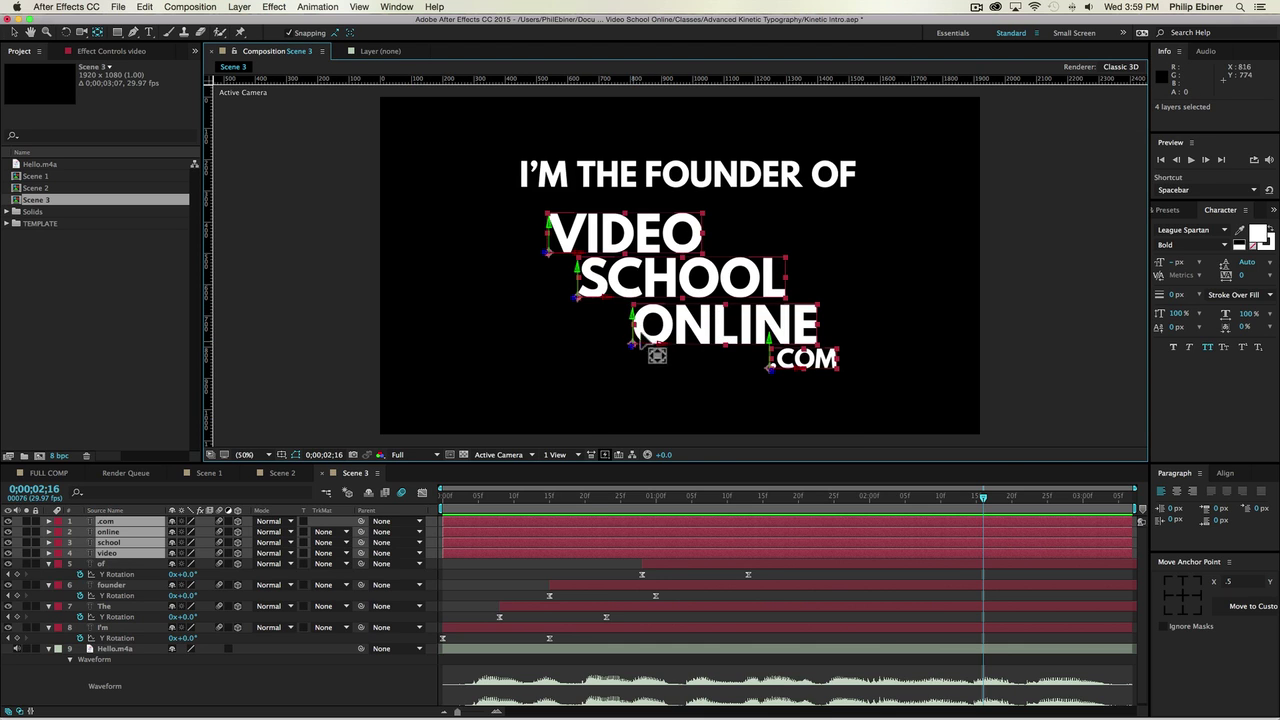
{"action": "left_click", "coordinate": [601, 552]}
{"action": "left_click_drag", "start_coordinate": [550, 245], "coordinate": [624, 213]}
{"action": "left_click", "coordinate": [607, 541]}
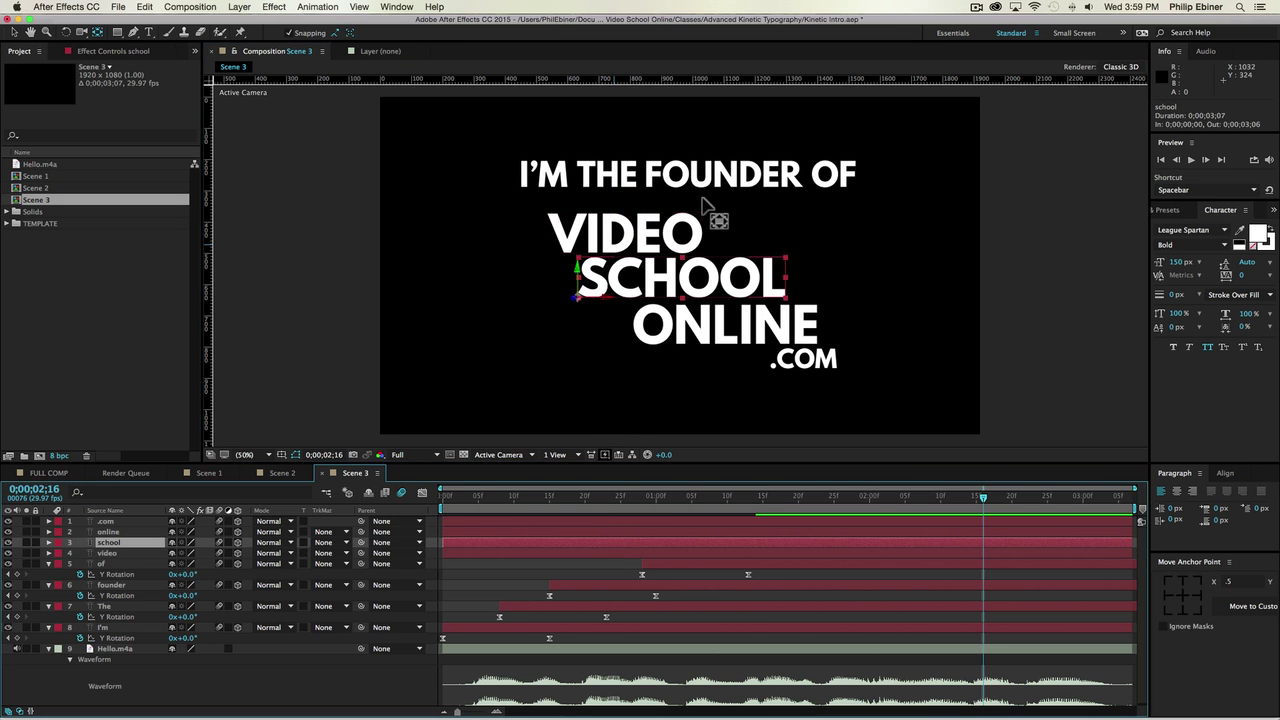
{"action": "left_click_drag", "start_coordinate": [584, 296], "coordinate": [683, 258]}
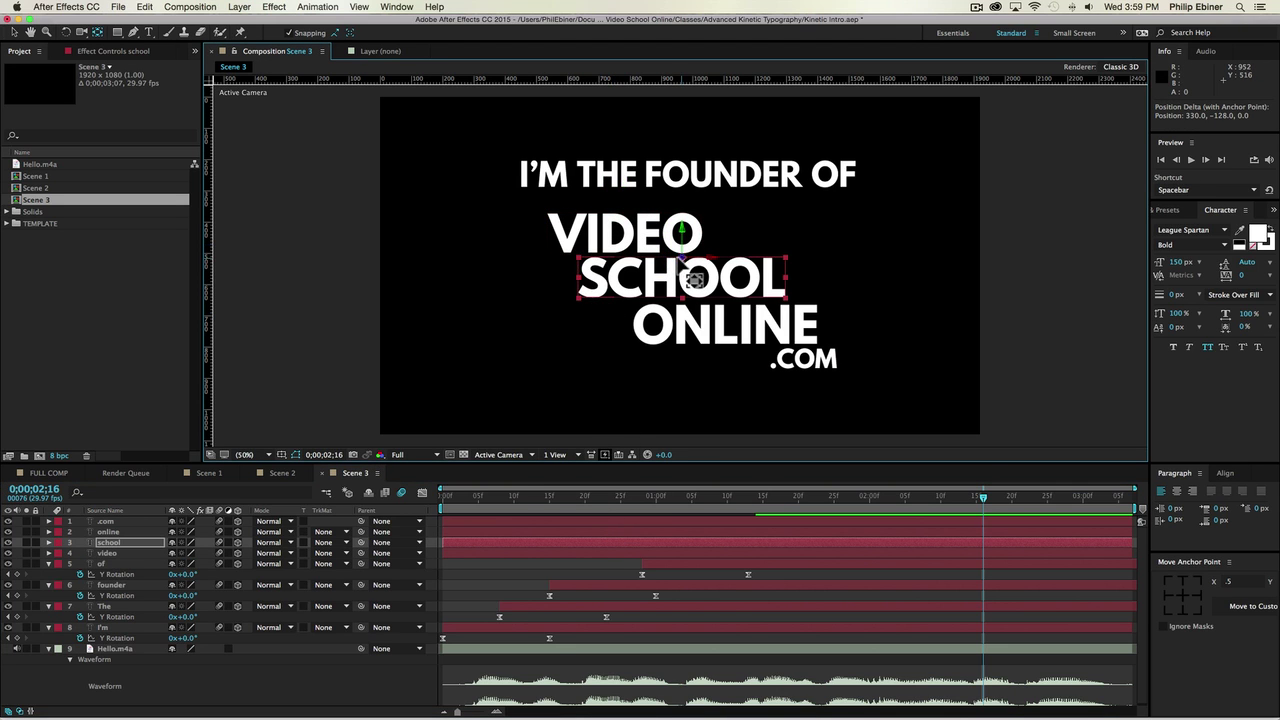
Step: Move the anchor points of "online" and ".com" to the top centre of each word
{"action": "left_click", "coordinate": [555, 532]}
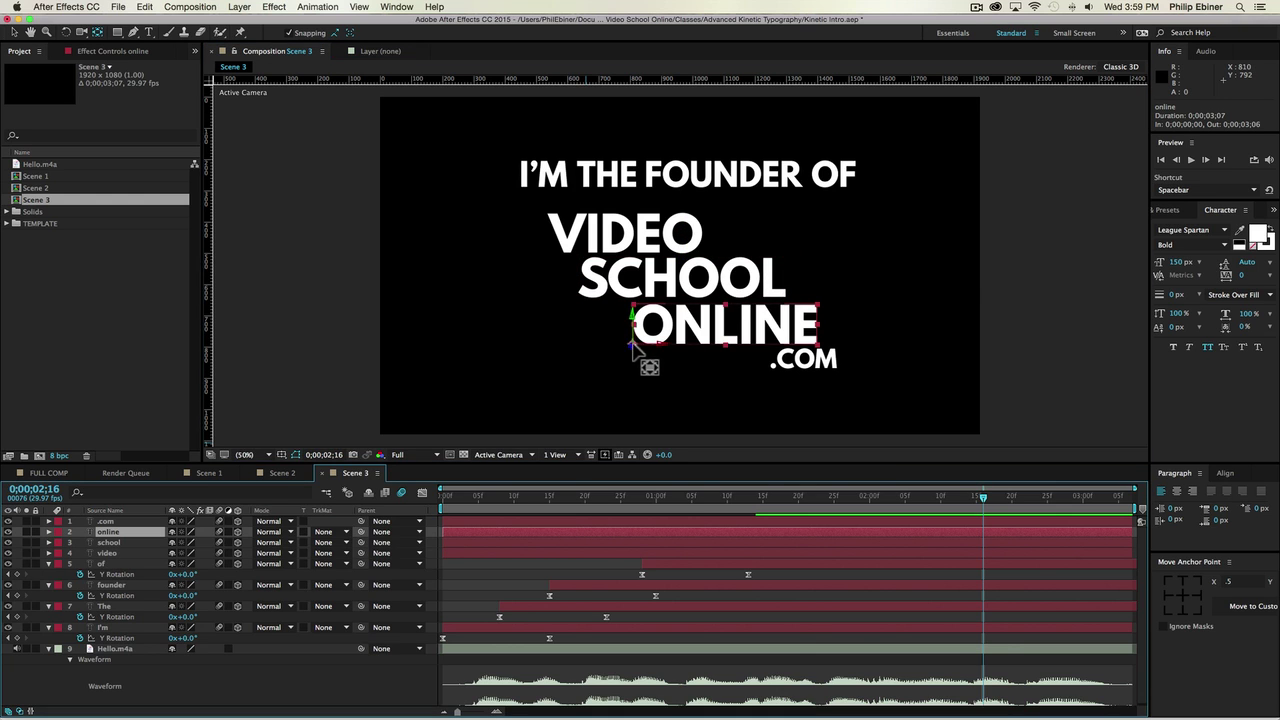
{"action": "left_click_drag", "start_coordinate": [640, 348], "coordinate": [720, 314]}
{"action": "left_click", "coordinate": [603, 519]}
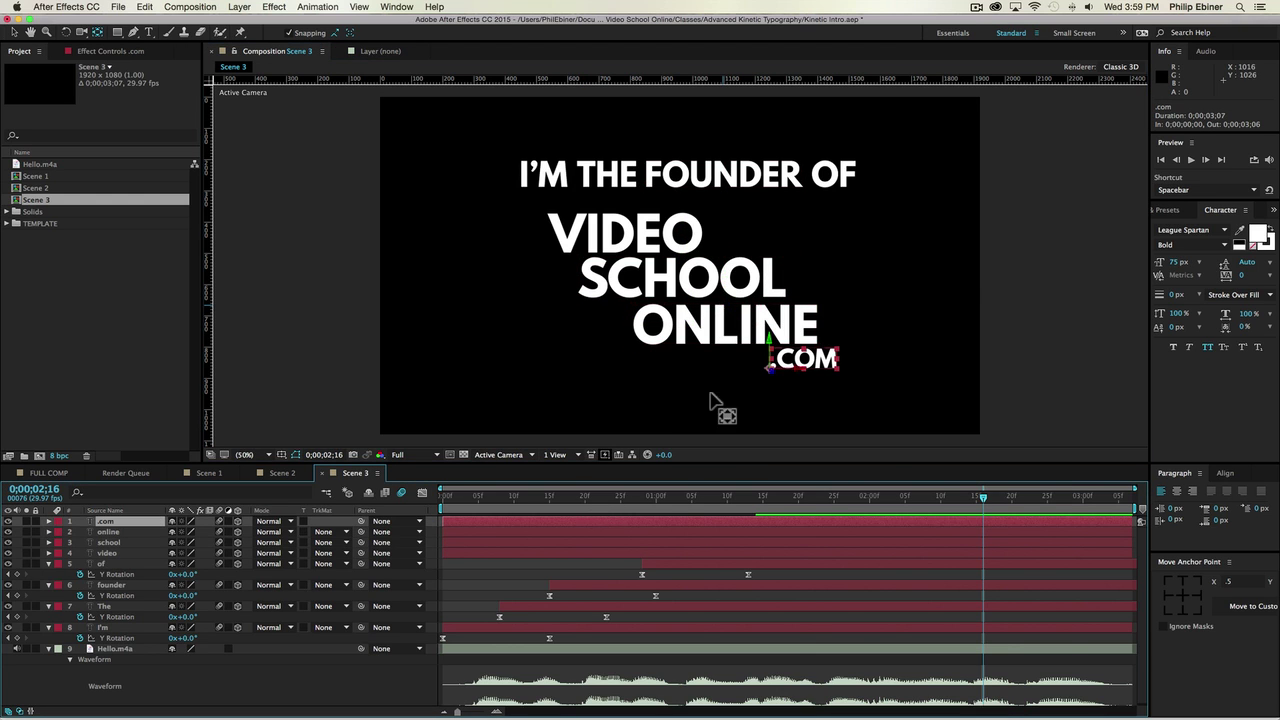
{"action": "left_click_drag", "start_coordinate": [772, 370], "coordinate": [810, 346]}
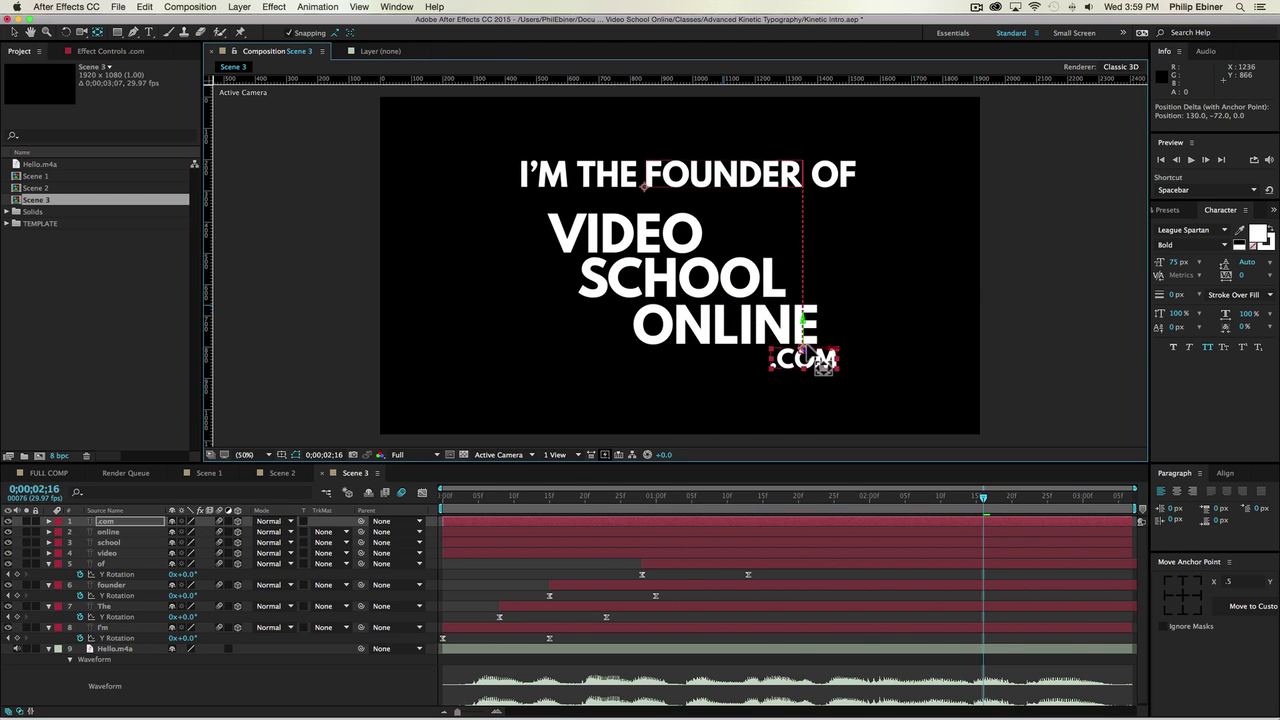
Step: Solo the "video" layer and centre the word in the viewer at 100% magnification
{"action": "key", "text": "comma"}
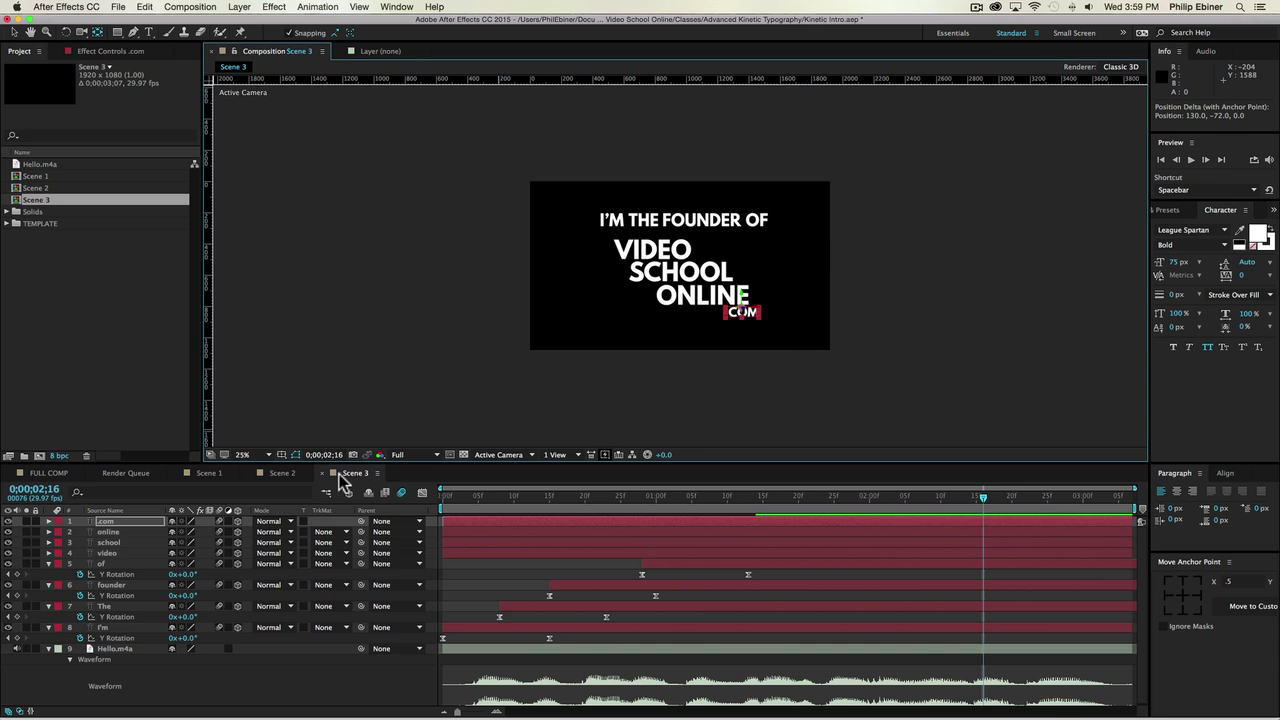
{"action": "left_click", "coordinate": [27, 553]}
{"action": "key", "text": "z"}
{"action": "left_click", "coordinate": [700, 226]}
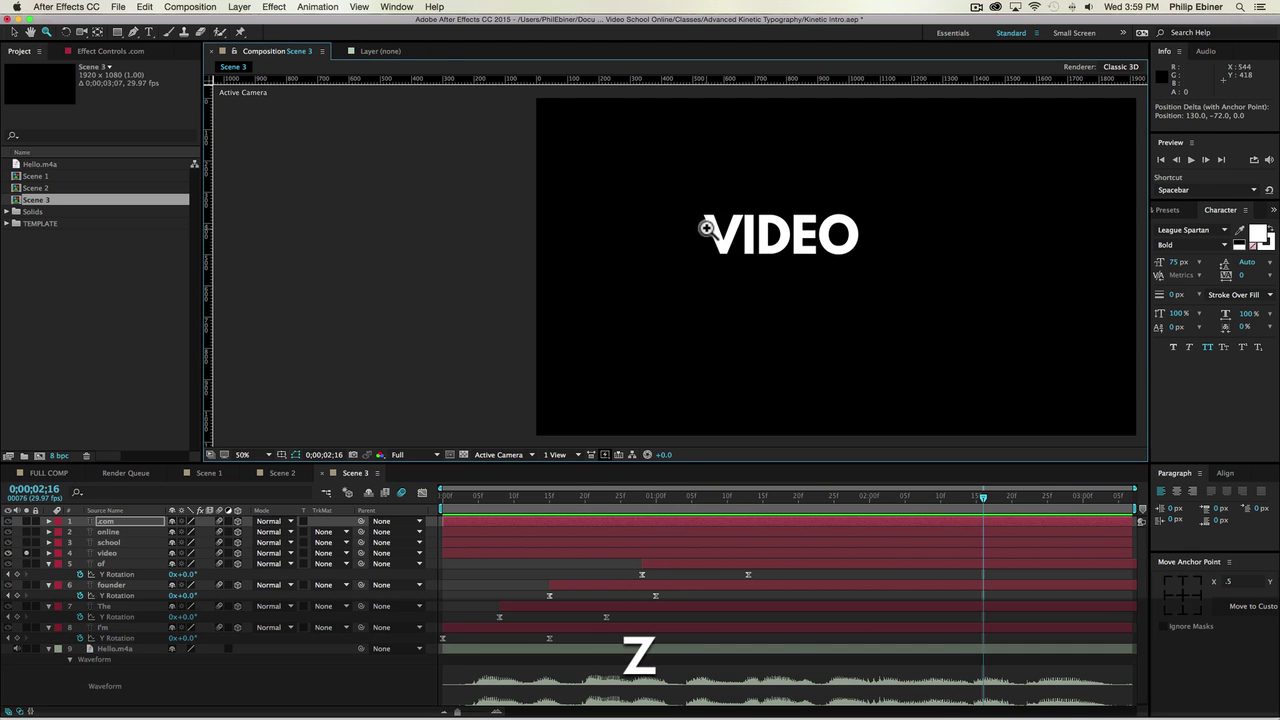
{"action": "left_click", "coordinate": [866, 217]}
{"action": "left_click_drag", "start_coordinate": [502, 308], "coordinate": [636, 262]}
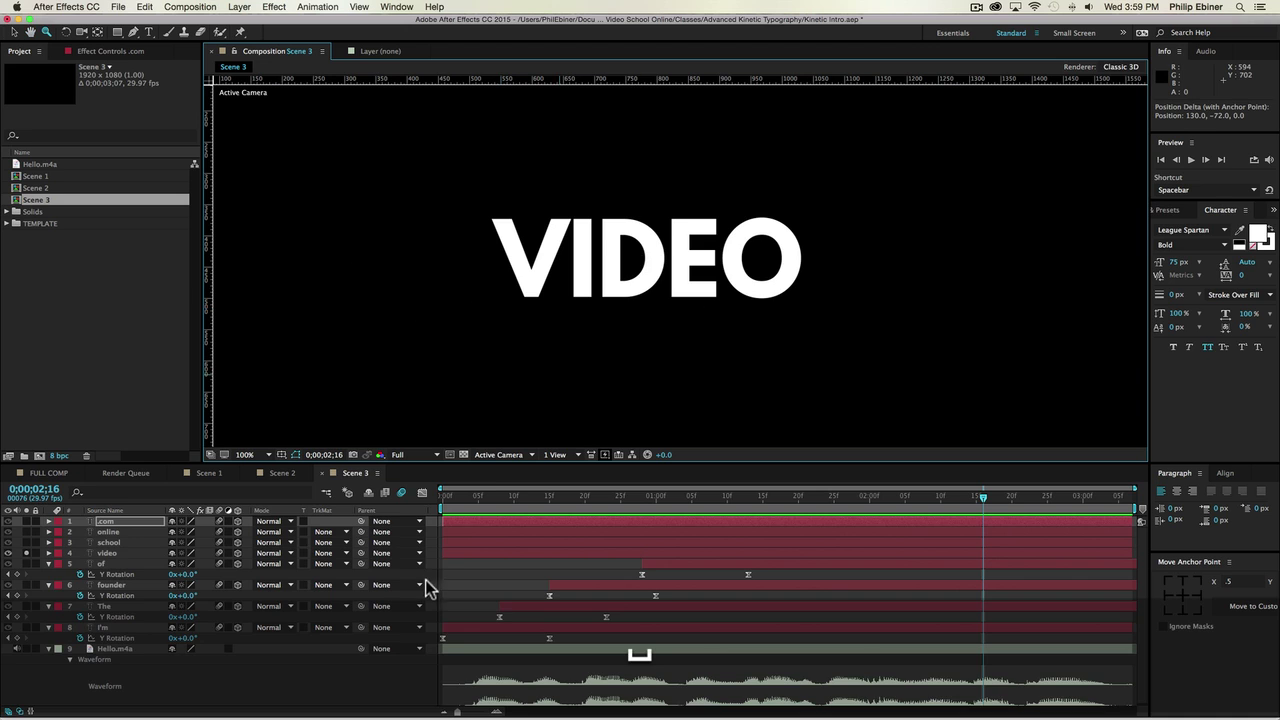
Step: Add an X Rotation keyframe of 0° to "video" at 0;00;01;00 and show only the layer's keyframed properties
{"action": "left_click", "coordinate": [484, 551]}
{"action": "key", "text": "r"}
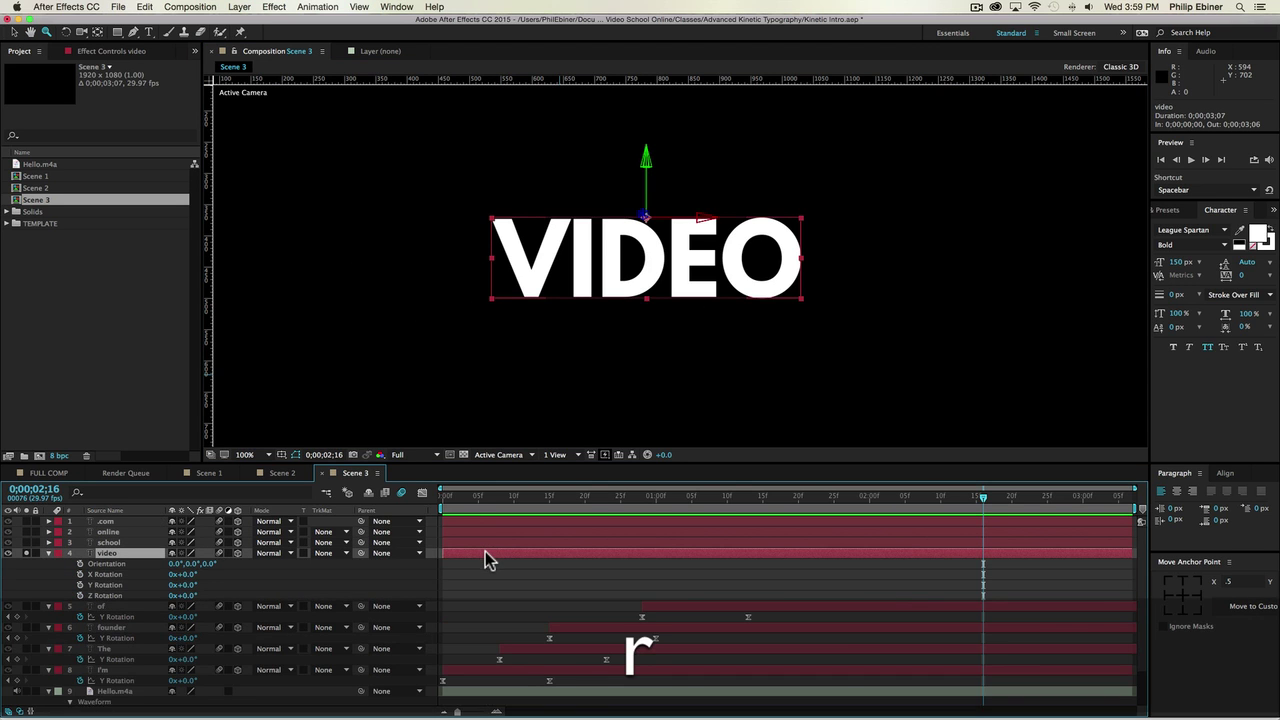
{"action": "left_click_drag", "start_coordinate": [184, 574], "coordinate": [330, 573]}
{"action": "key", "text": "super+z"}
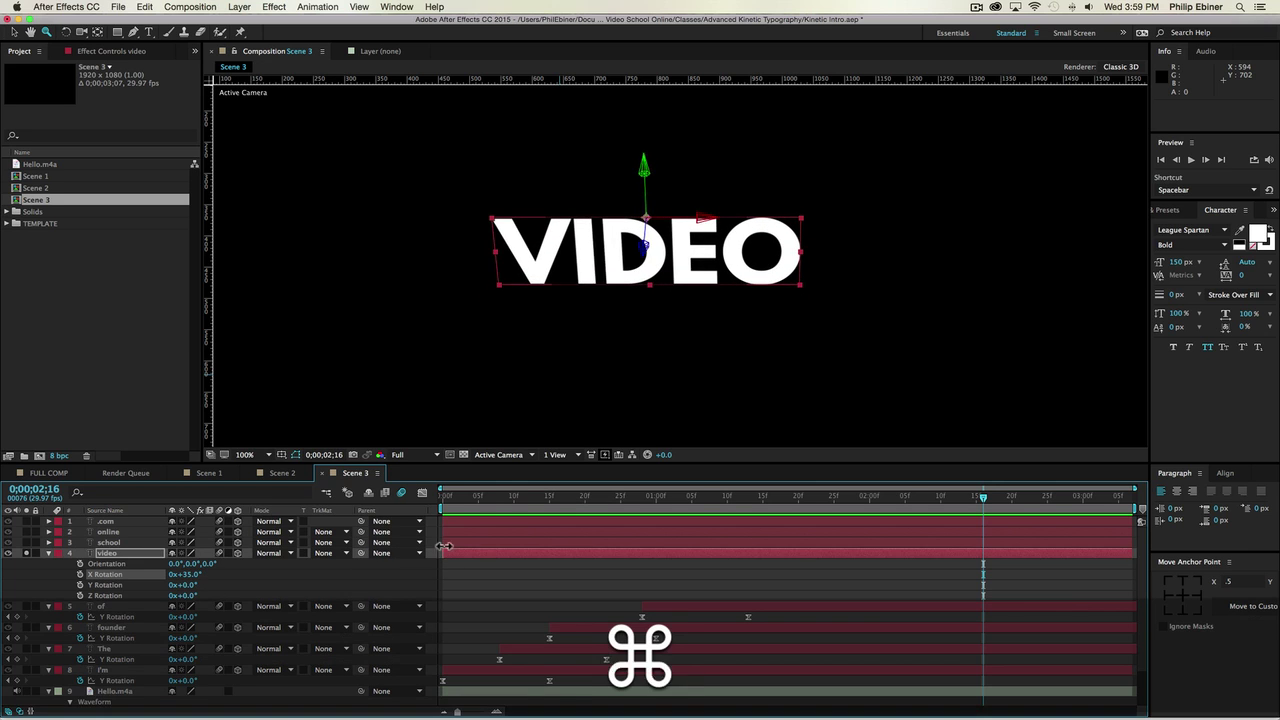
{"action": "left_click_drag", "start_coordinate": [492, 495], "coordinate": [655, 503]}
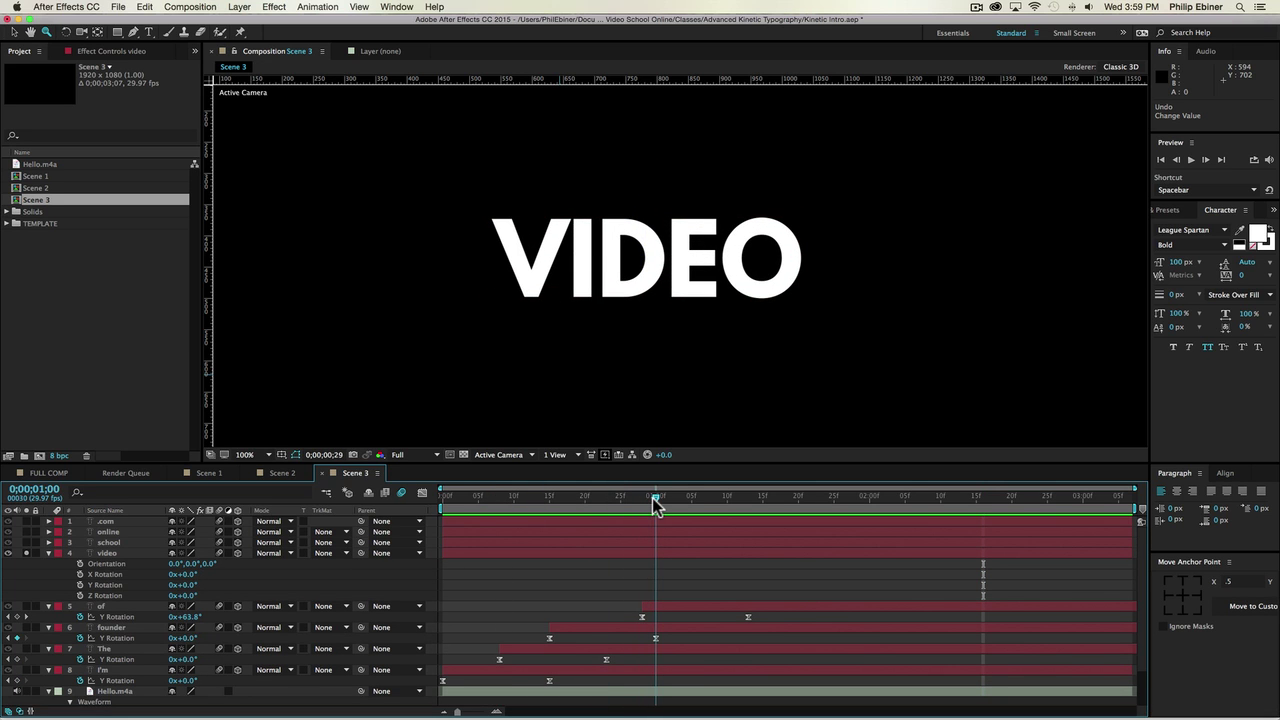
{"action": "left_click", "coordinate": [80, 574]}
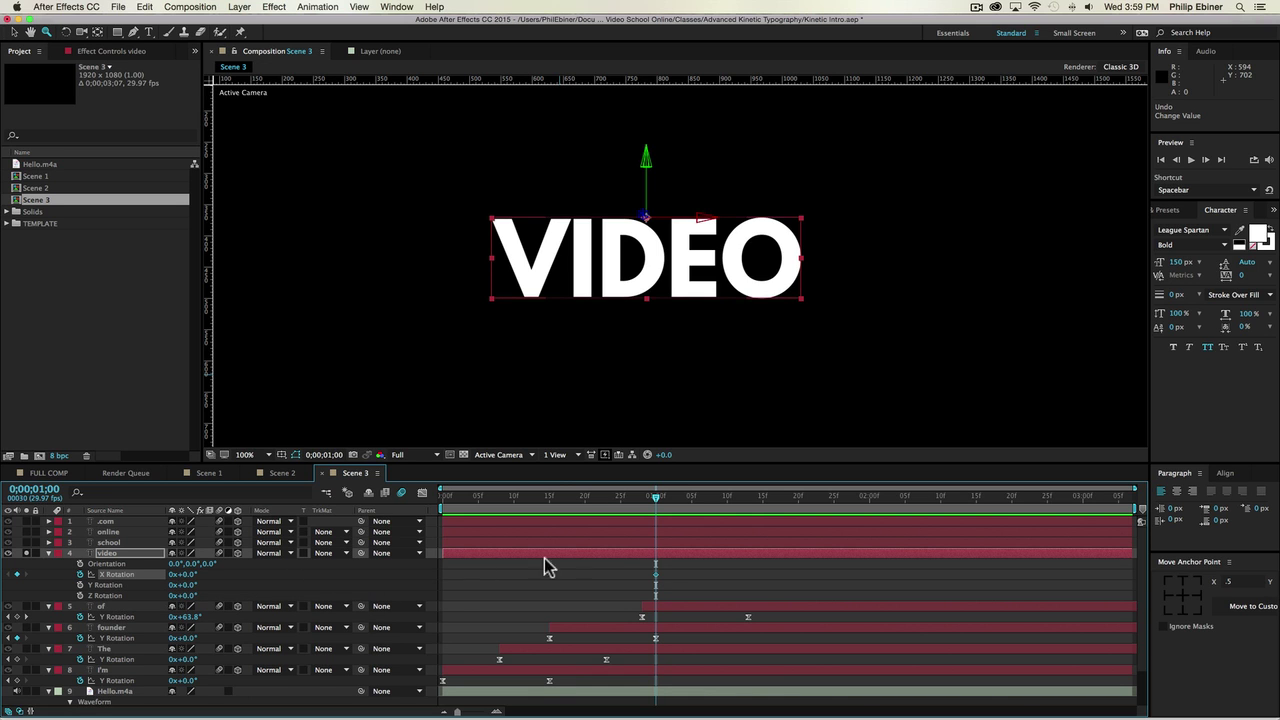
{"action": "key", "text": "u"}
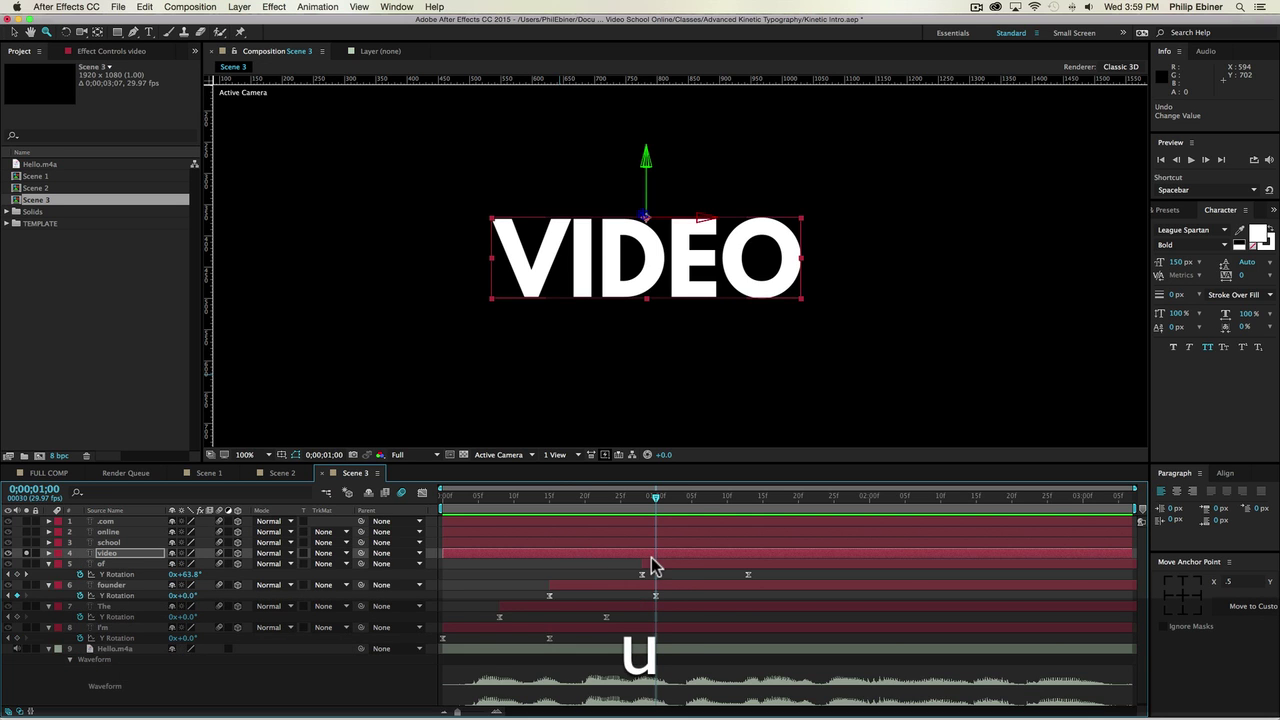
{"action": "key", "text": "u"}
{"action": "key", "text": "u"}
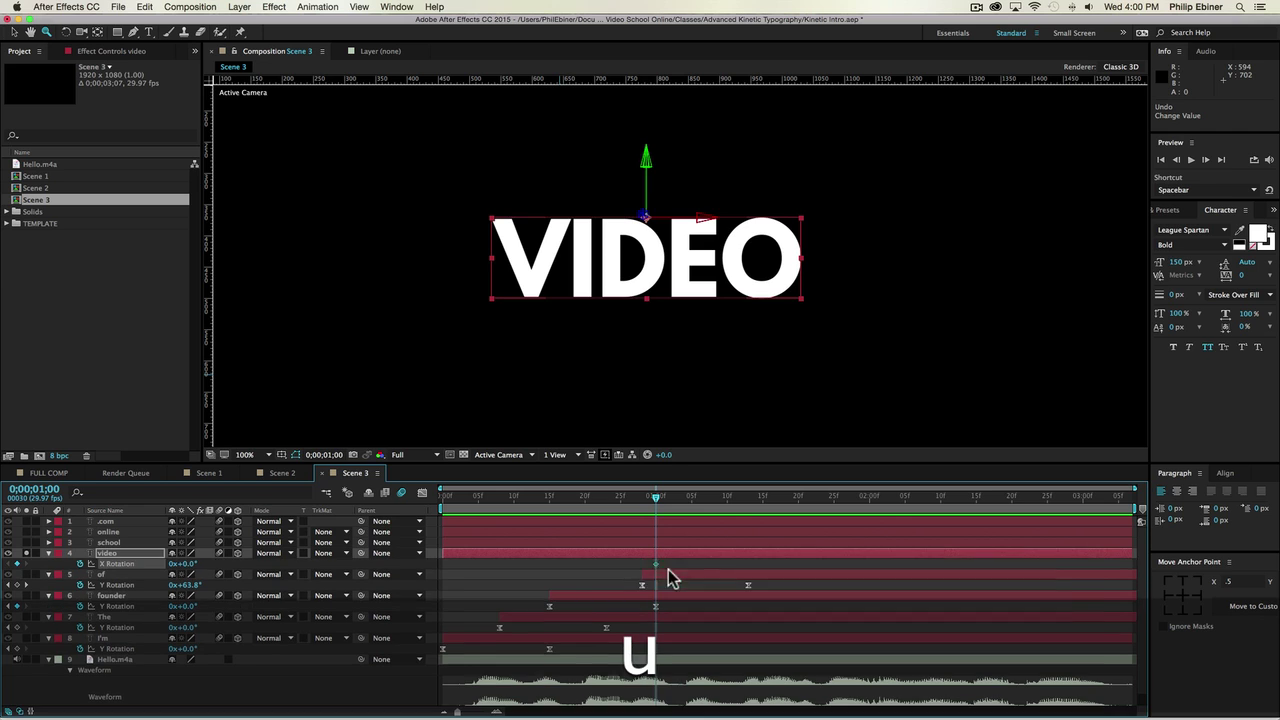
{"action": "key", "text": "u"}
Step: Set the X Rotation of "video" to 94° at frame 0 and preview the swing
{"action": "left_click", "coordinate": [650, 448]}
{"action": "left_click_drag", "start_coordinate": [655, 497], "coordinate": [585, 512]}
{"action": "left_click", "coordinate": [142, 562]}
{"action": "left_click", "coordinate": [587, 503]}
{"action": "left_click_drag", "start_coordinate": [587, 503], "coordinate": [425, 512]}
{"action": "left_click", "coordinate": [274, 553]}
{"action": "left_click_drag", "start_coordinate": [193, 564], "coordinate": [244, 563]}
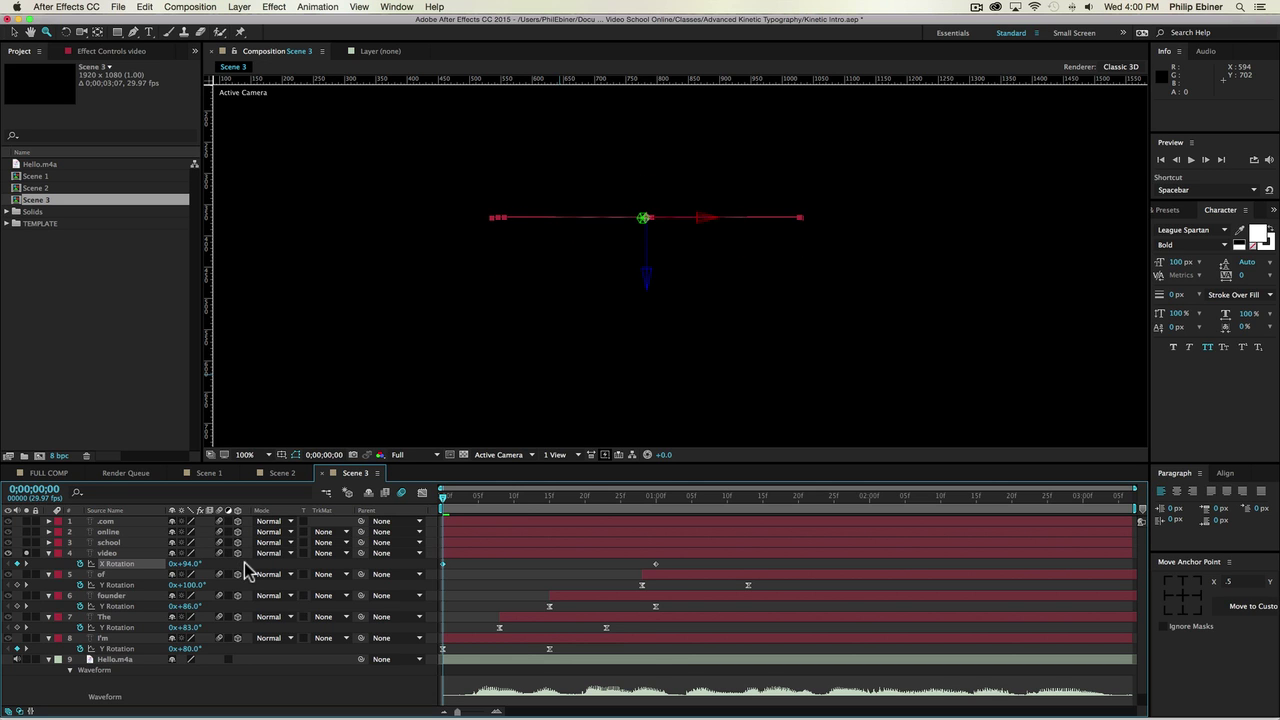
{"action": "key", "text": "KP_0"}
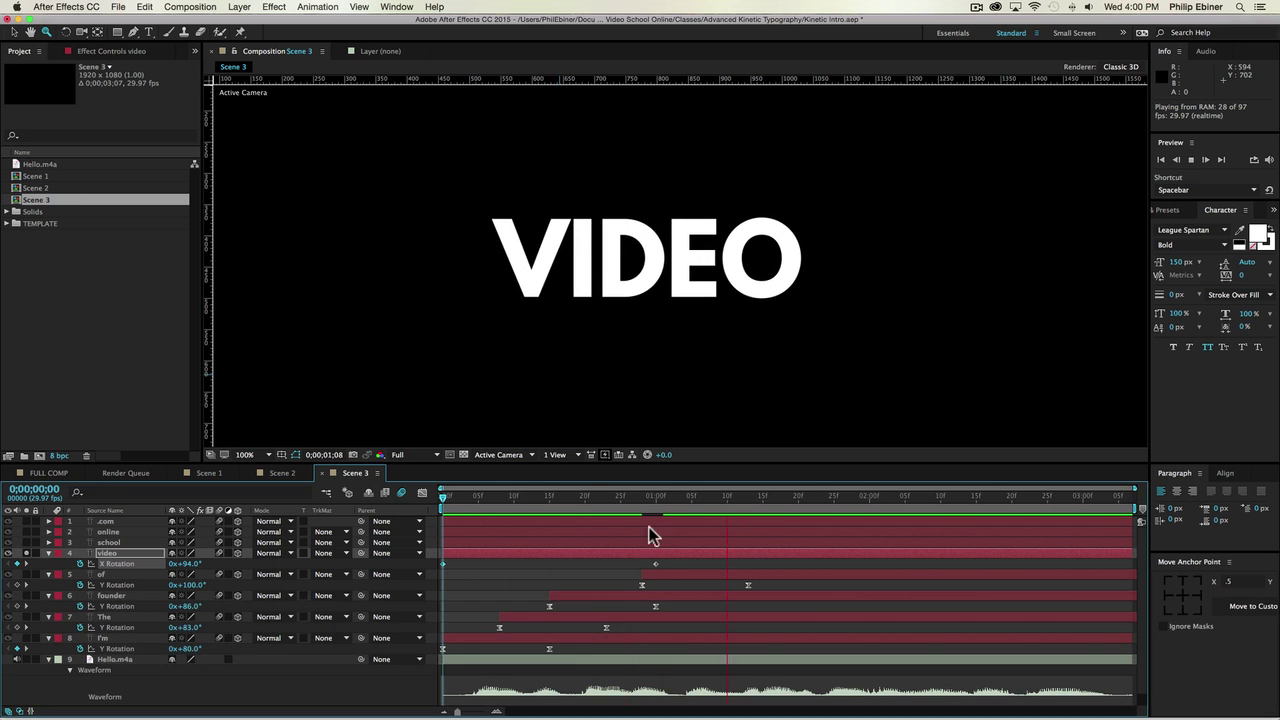
{"action": "key", "text": "space"}
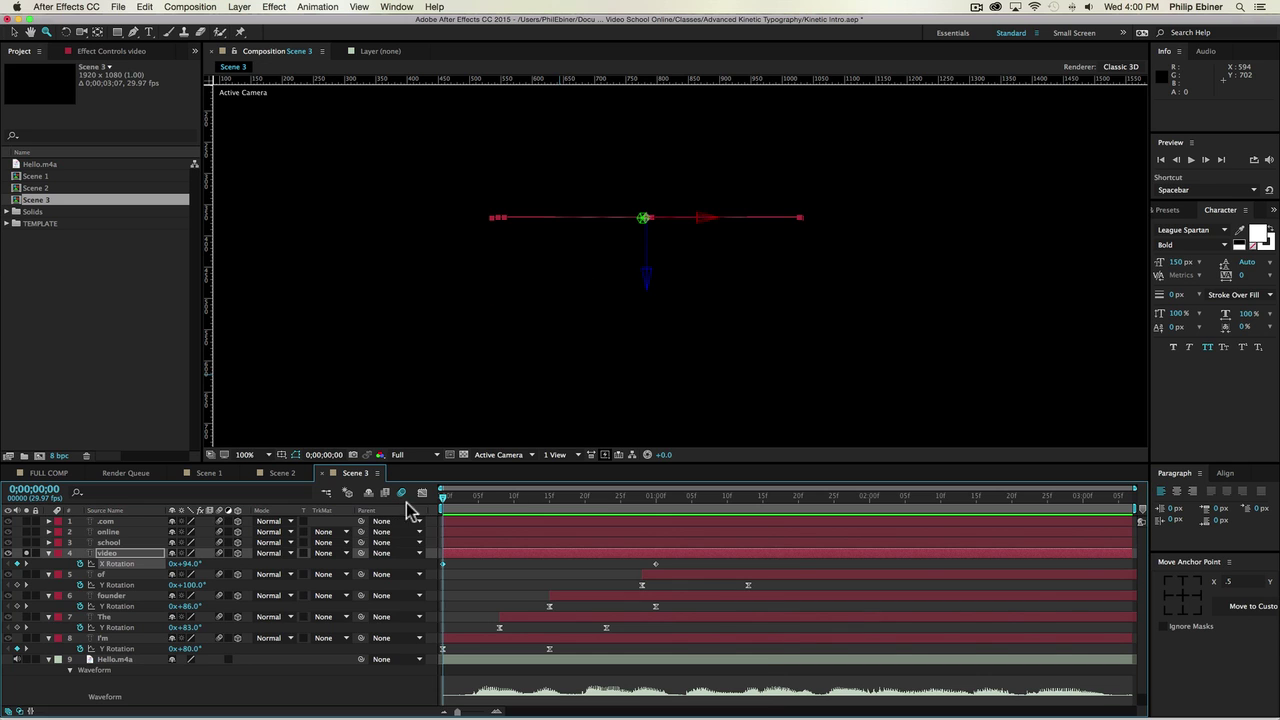
Step: Keyframe the X Rotation of "video" at -27.6° on frame 12 and 11.7° on frame 22
{"action": "left_click_drag", "start_coordinate": [455, 503], "coordinate": [537, 514]}
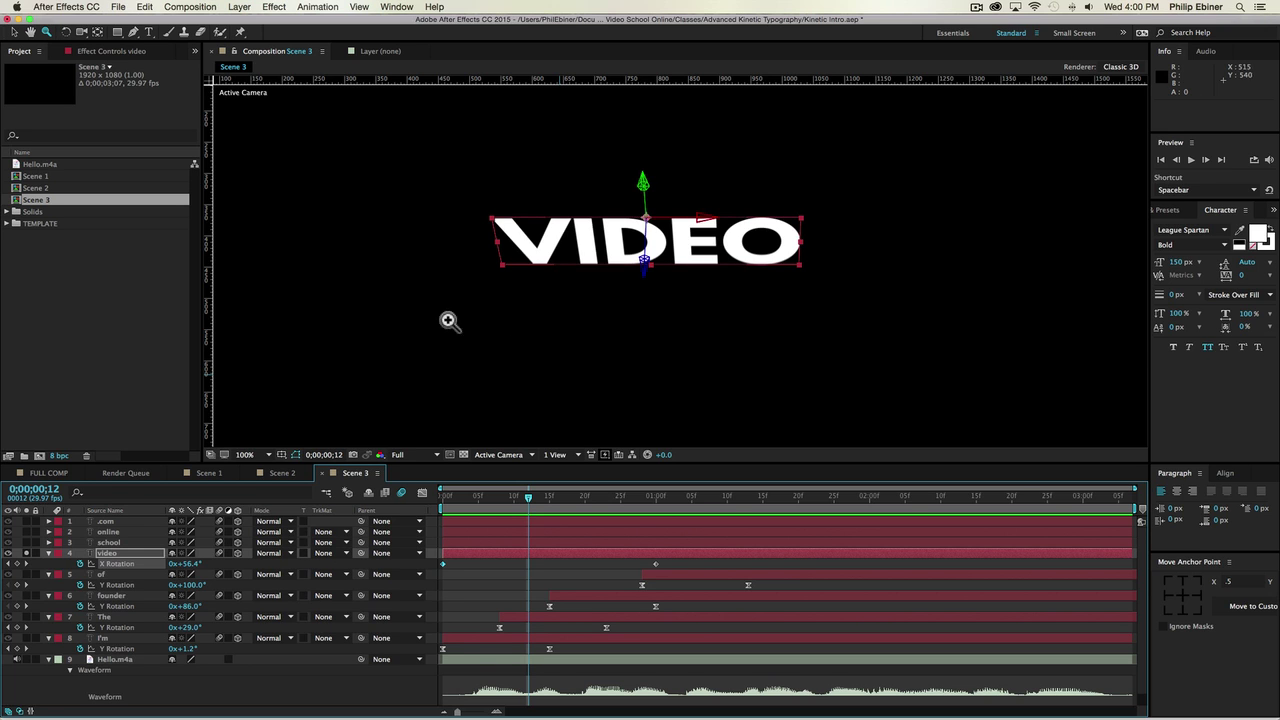
{"action": "mouse_move", "coordinate": [530, 503]}
{"action": "left_mouse_down"}
{"action": "mouse_move", "coordinate": [463, 503]}
{"action": "mouse_move", "coordinate": [549, 505]}
{"action": "mouse_move", "coordinate": [517, 504]}
{"action": "mouse_move", "coordinate": [540, 504]}
{"action": "mouse_move", "coordinate": [528, 504]}
{"action": "left_mouse_up"}
{"action": "scroll", "coordinate": [456, 553], "scroll_direction": "down", "scroll_amount": 1}
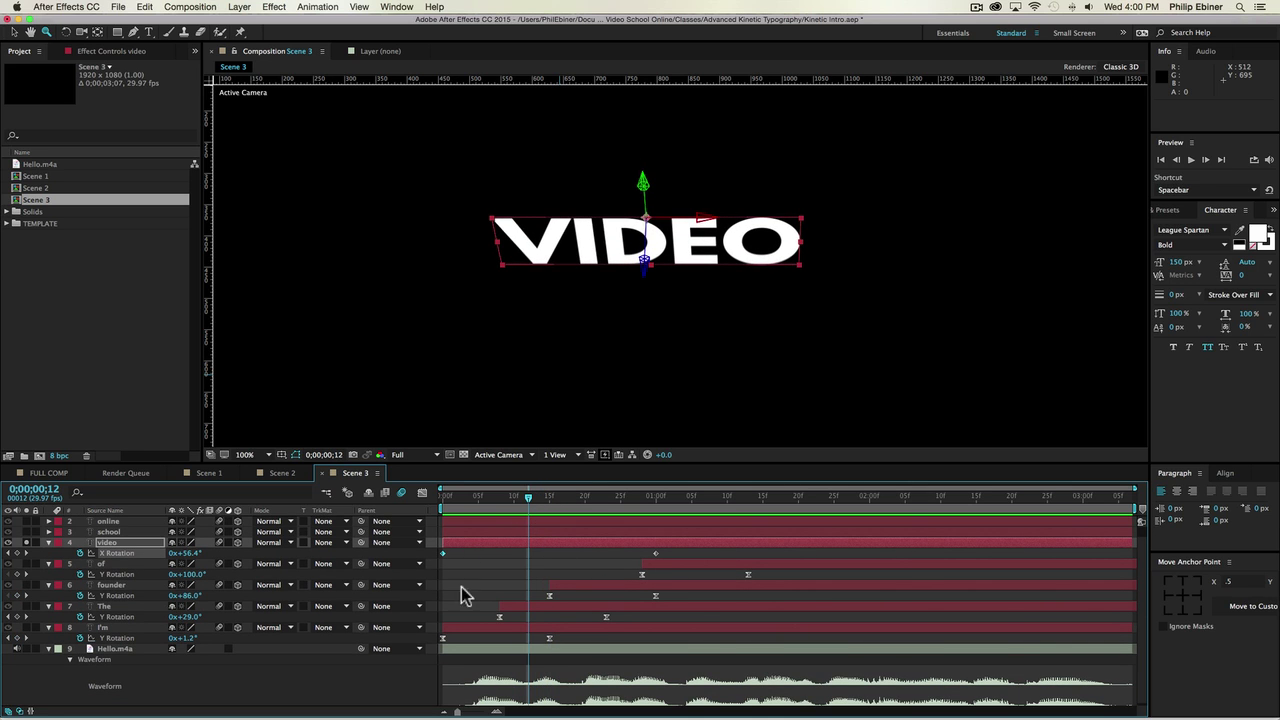
{"action": "left_click_drag", "start_coordinate": [189, 555], "coordinate": [144, 562]}
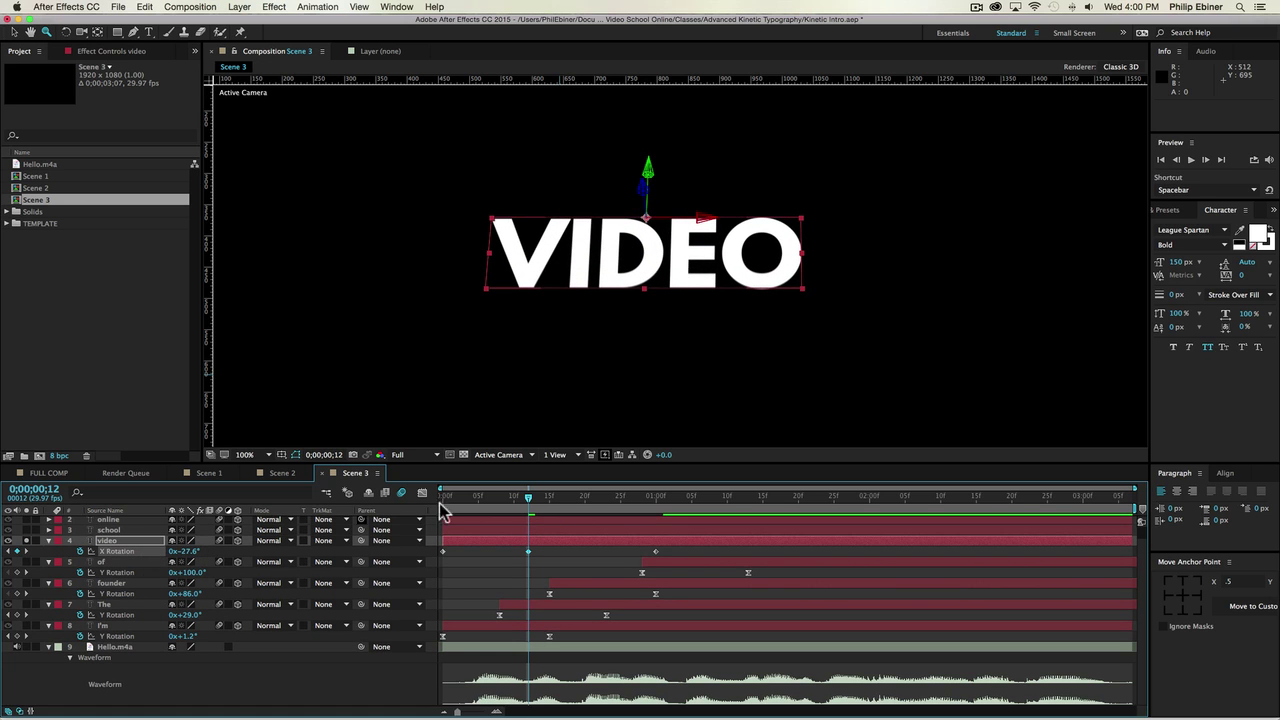
{"action": "left_click_drag", "start_coordinate": [528, 497], "coordinate": [602, 505]}
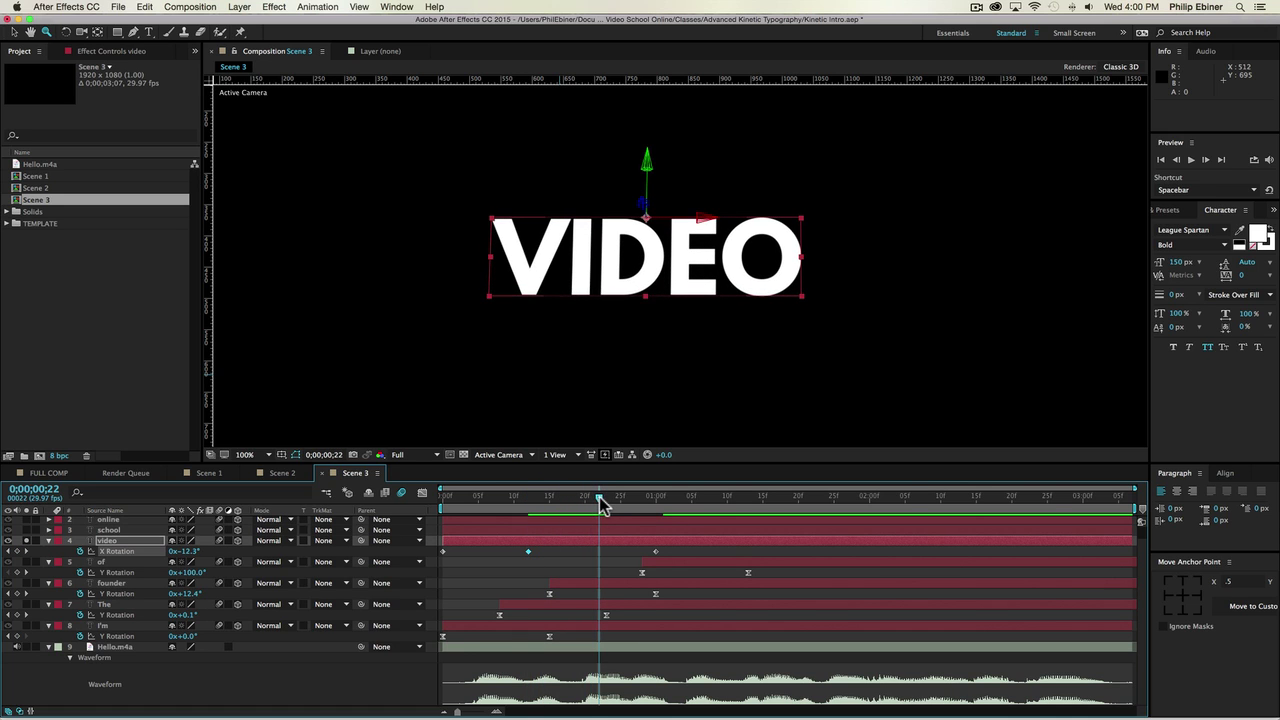
{"action": "left_click_drag", "start_coordinate": [195, 553], "coordinate": [210, 551]}
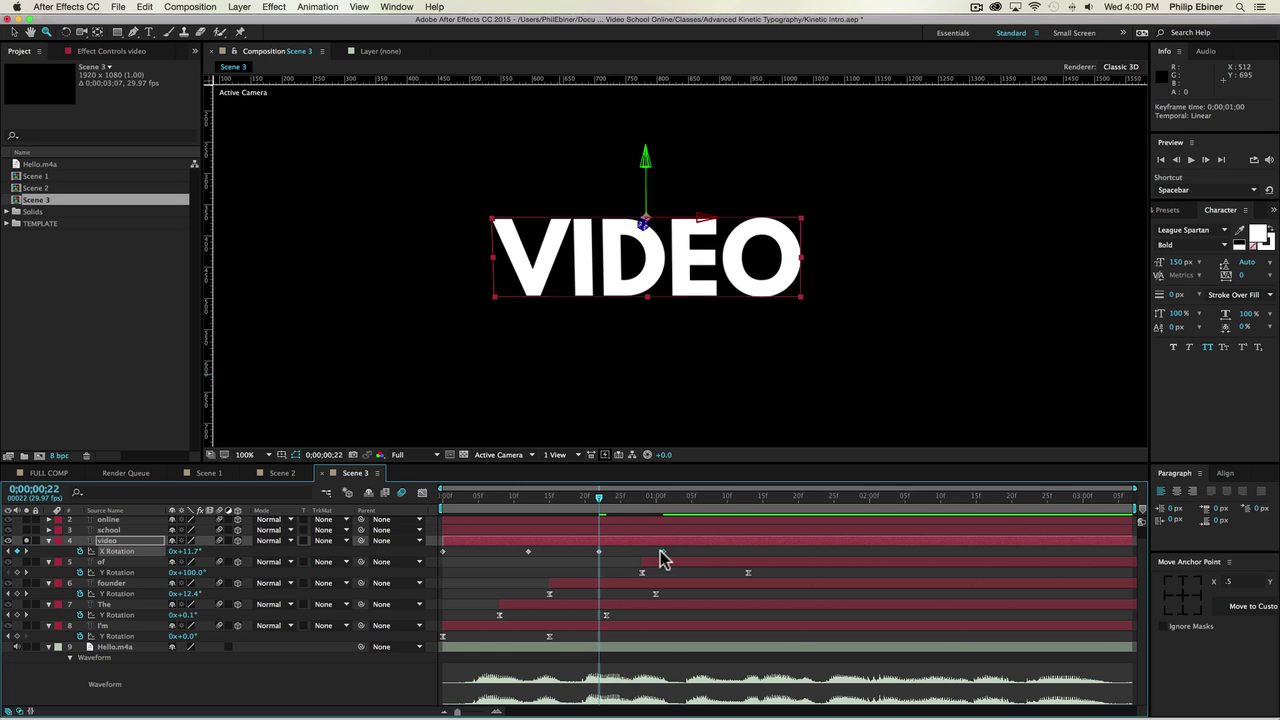
Step: Move the last X Rotation keyframe of "video" to 0;00;01;07, set -5.5° at 0;00;01;00, and preview the swing
{"action": "left_click_drag", "start_coordinate": [665, 558], "coordinate": [704, 556]}
{"action": "left_click", "coordinate": [656, 497]}
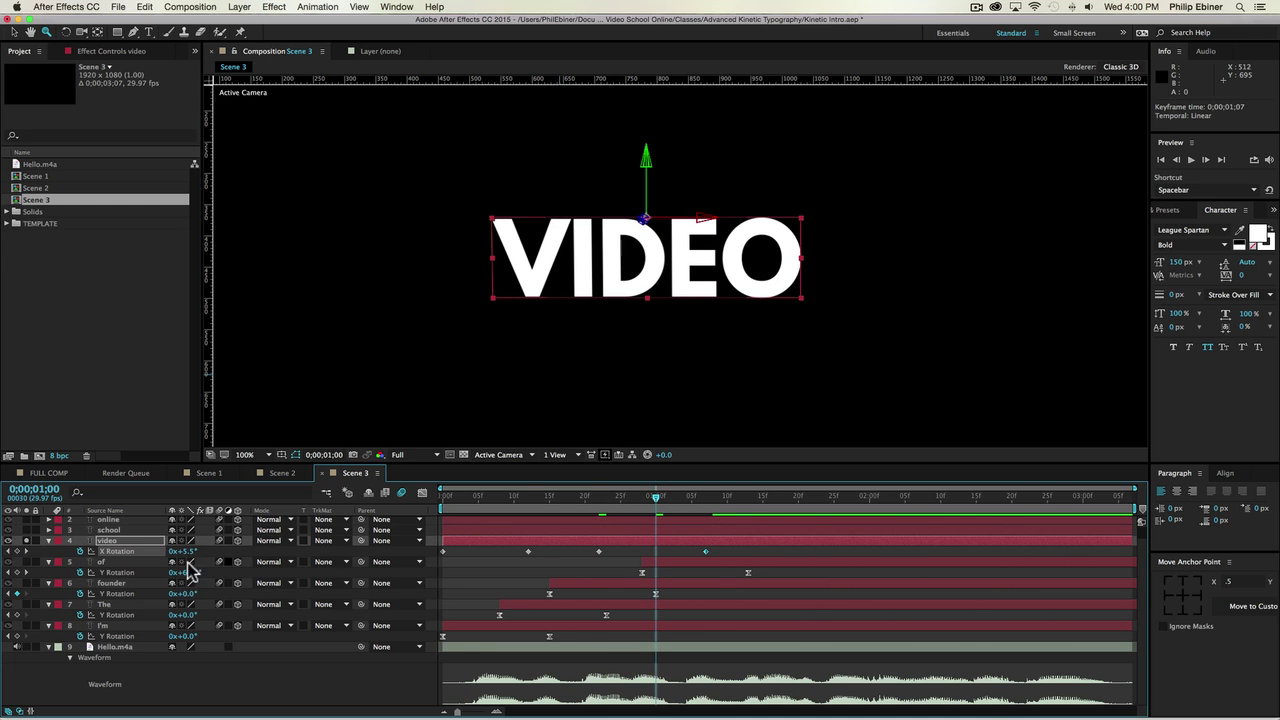
{"action": "left_click_drag", "start_coordinate": [190, 551], "coordinate": [222, 562]}
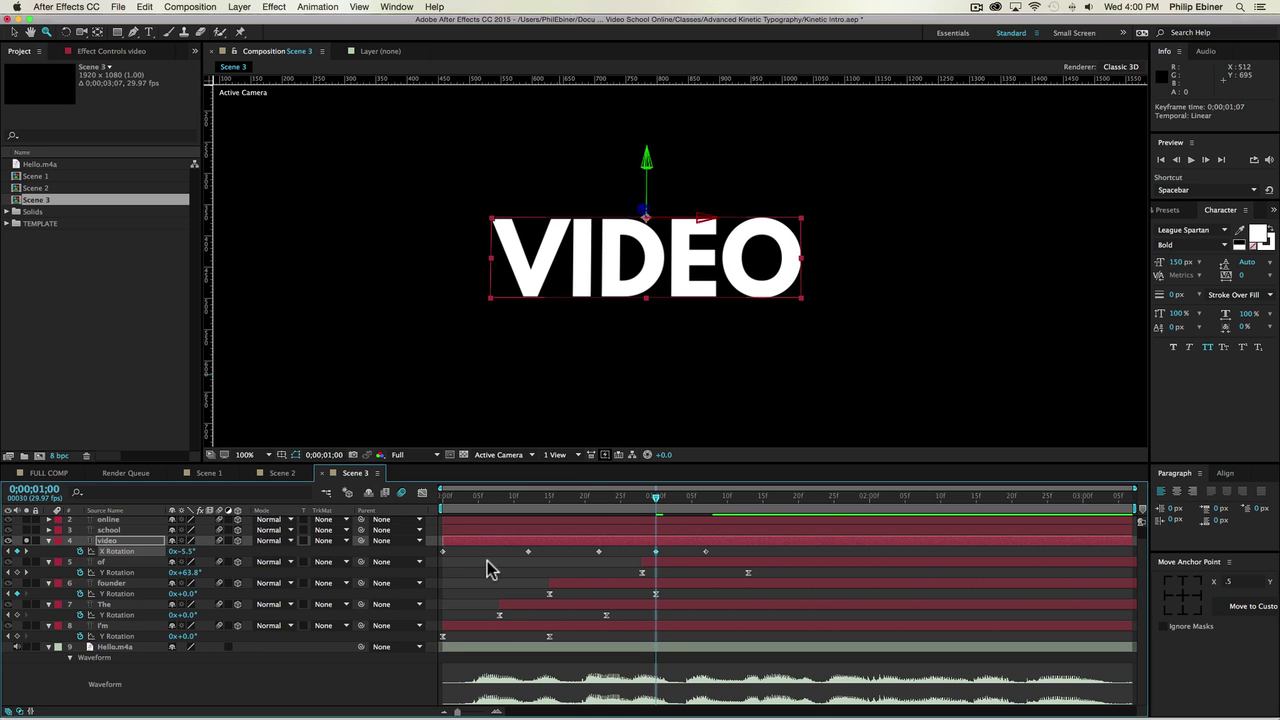
{"action": "key", "text": "KP_0"}
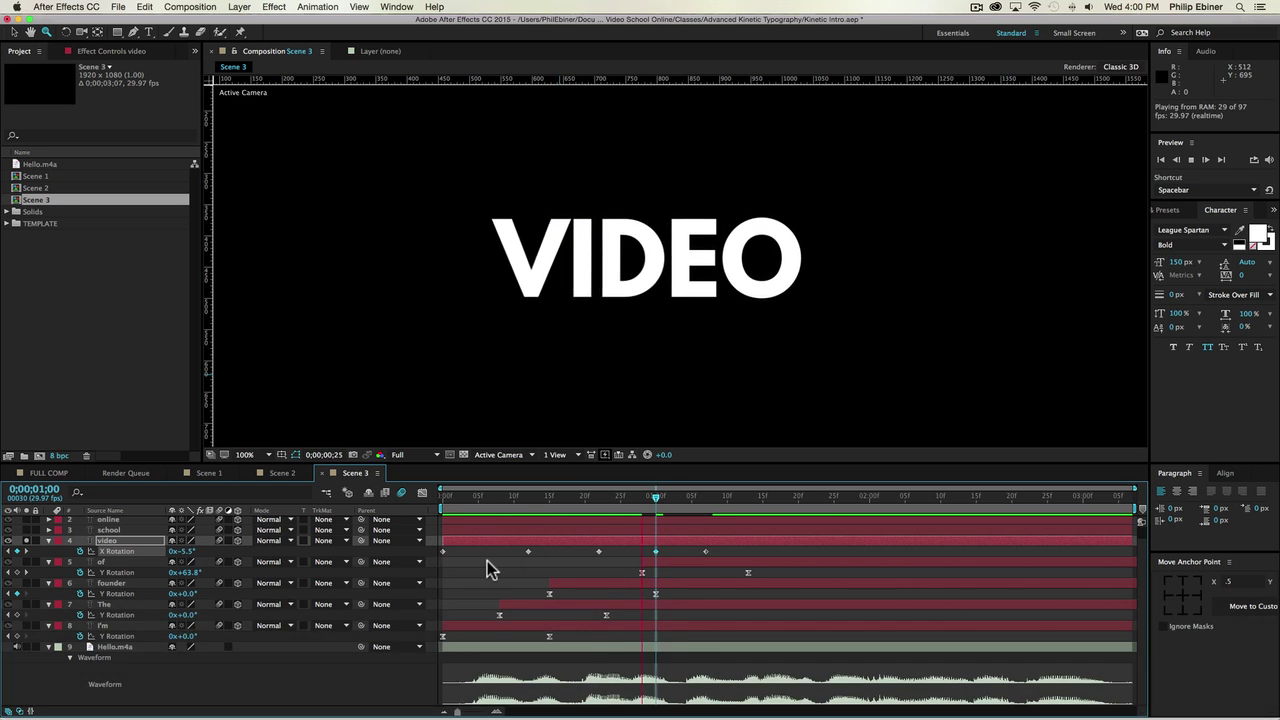
{"action": "key", "text": "space"}
{"action": "key", "text": "KP_0"}
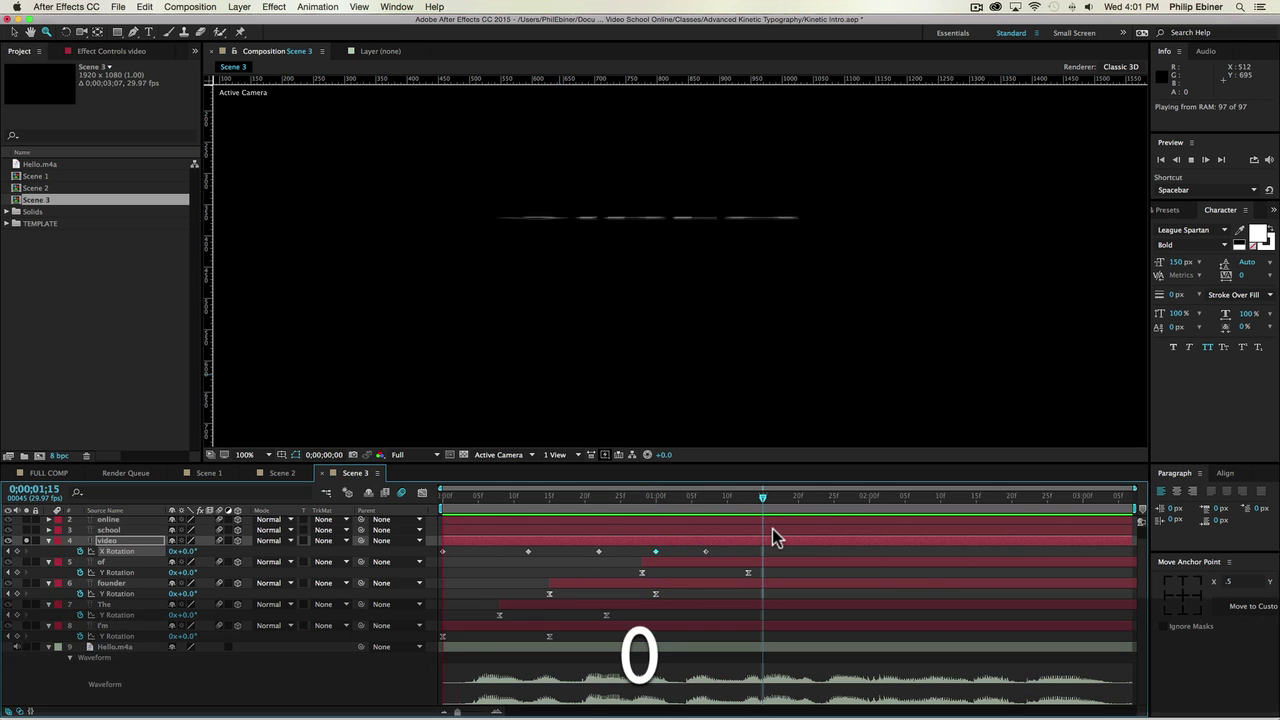
{"action": "key", "text": "space"}
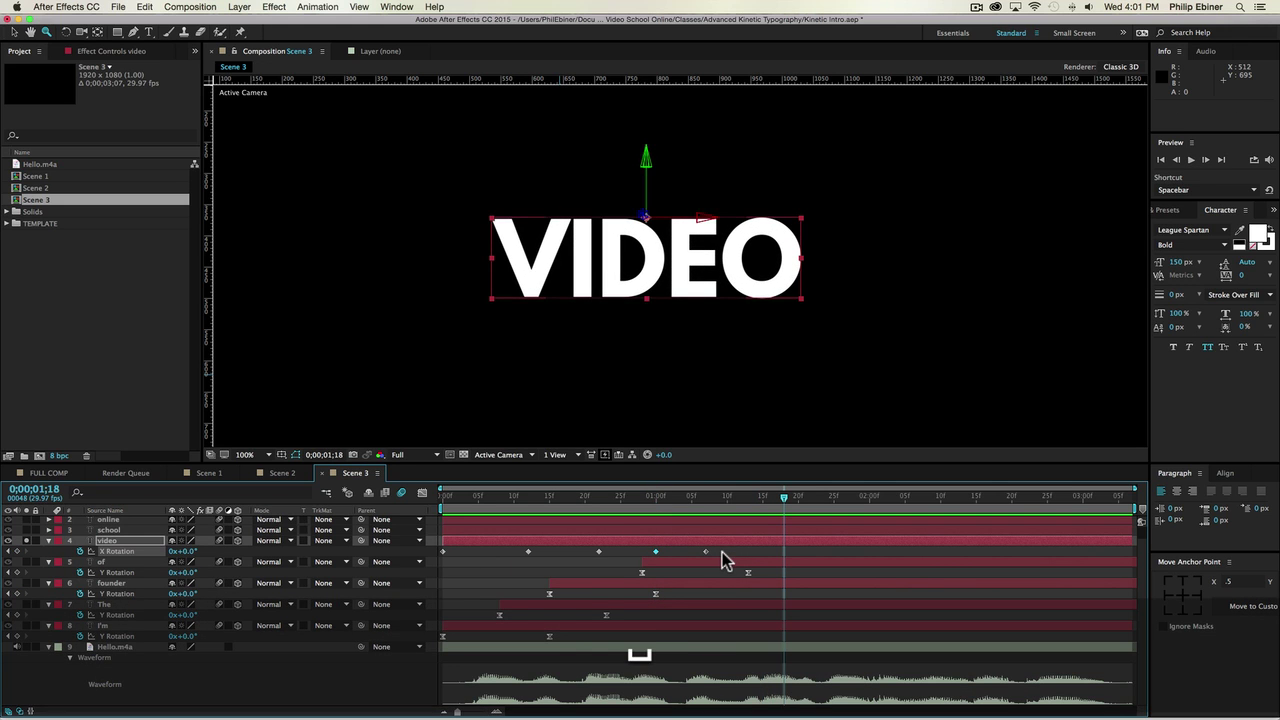
{"action": "key", "text": "KP_0"}
{"action": "key", "text": "space"}
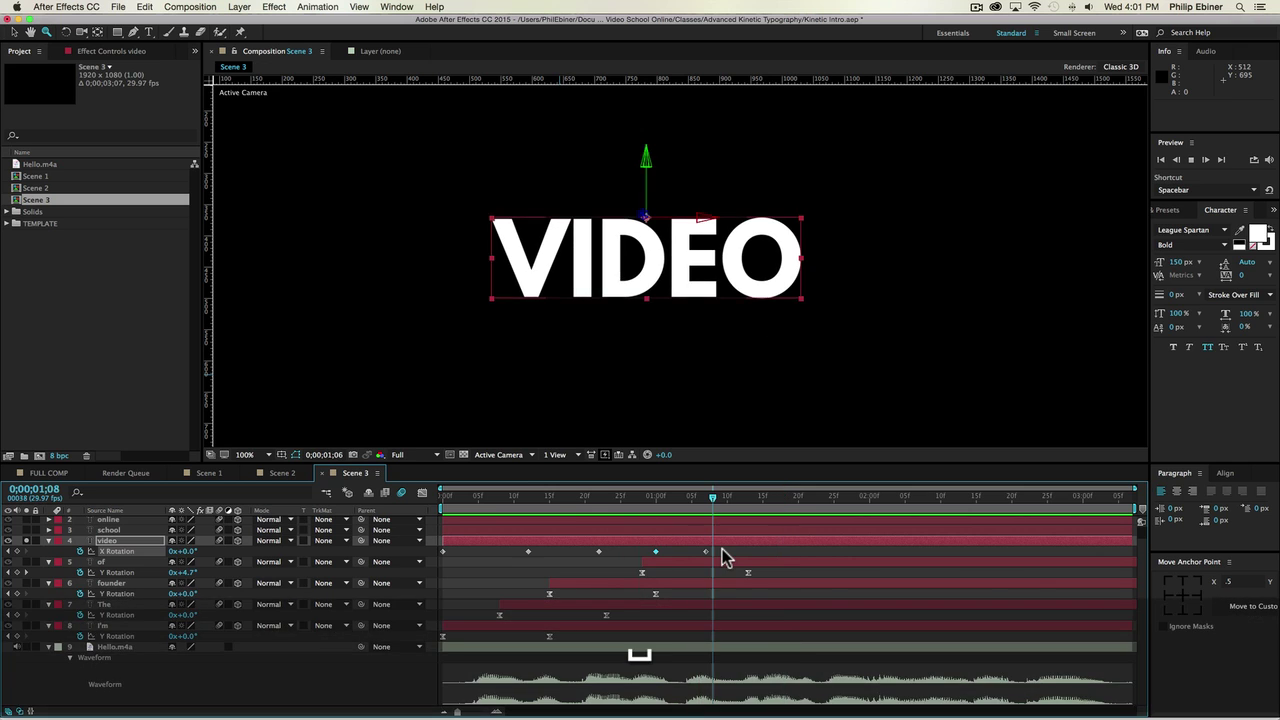
Step: Apply Easy Ease to all X Rotation keyframes of "video" and preview the smoothed swing
{"action": "left_click_drag", "start_coordinate": [498, 506], "coordinate": [706, 502]}
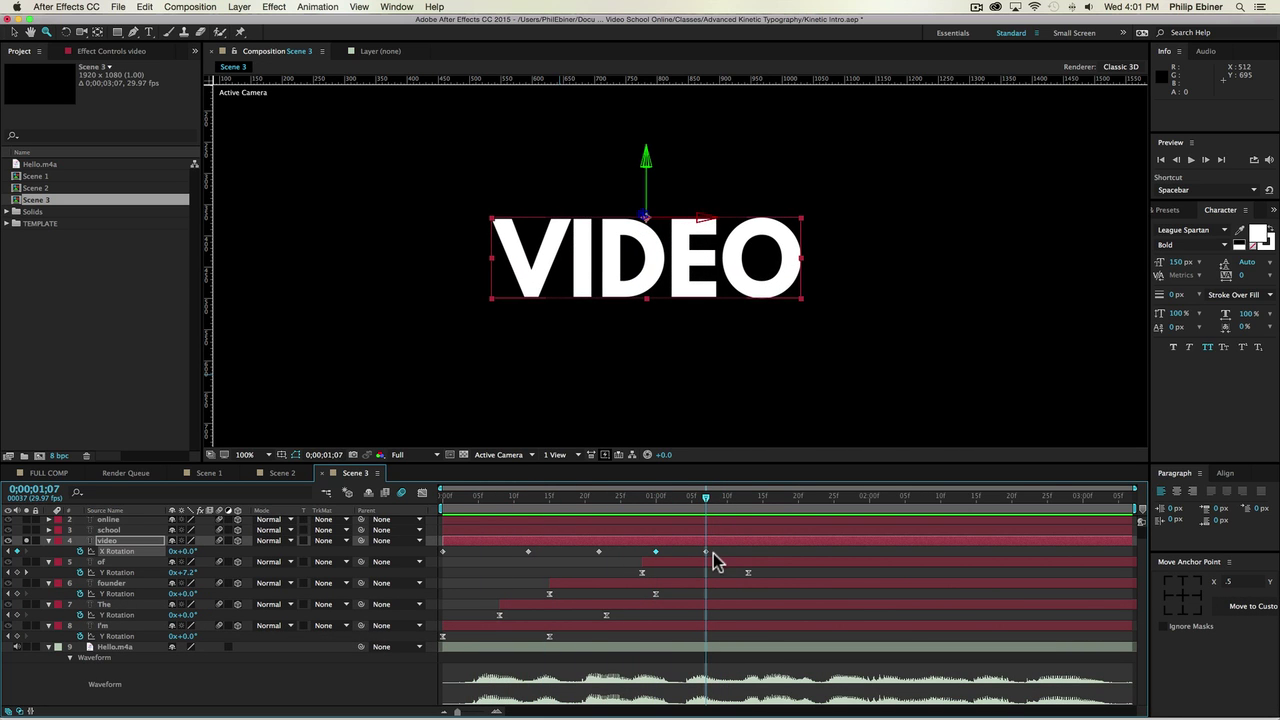
{"action": "left_click_drag", "start_coordinate": [715, 560], "coordinate": [413, 557]}
{"action": "key", "text": "F9"}
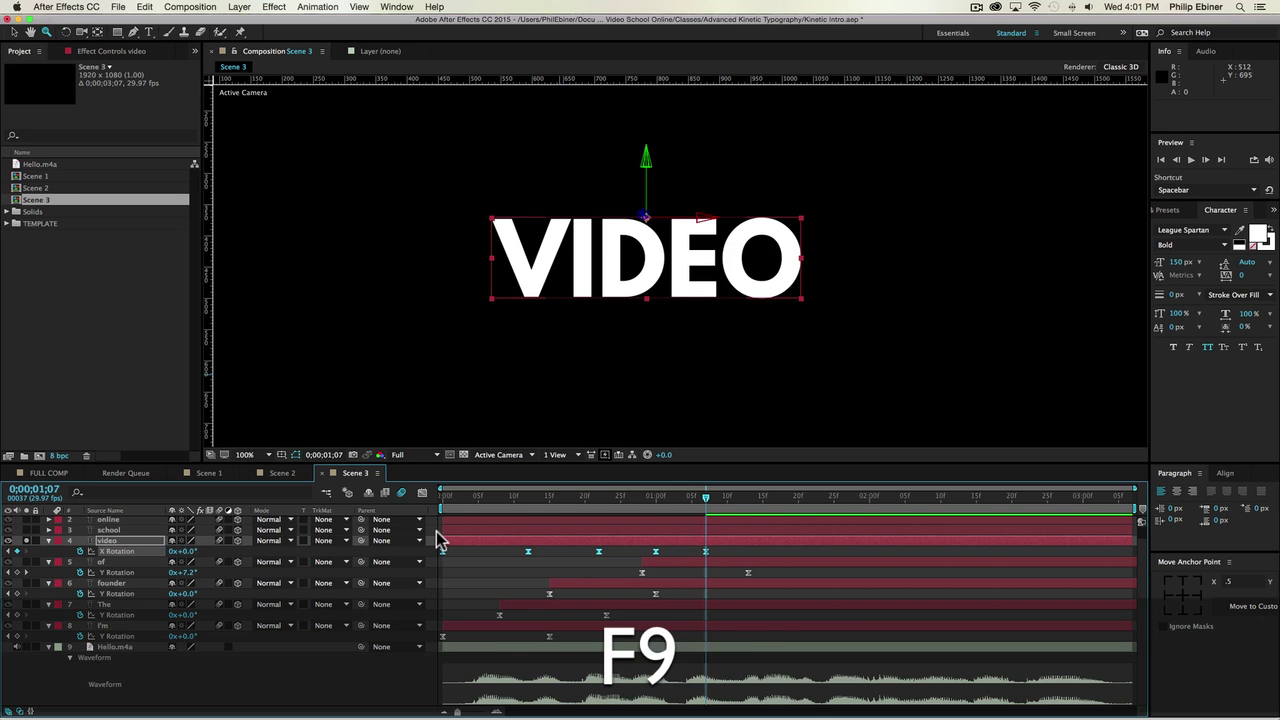
{"action": "key", "text": "0"}
{"action": "key", "text": "space"}
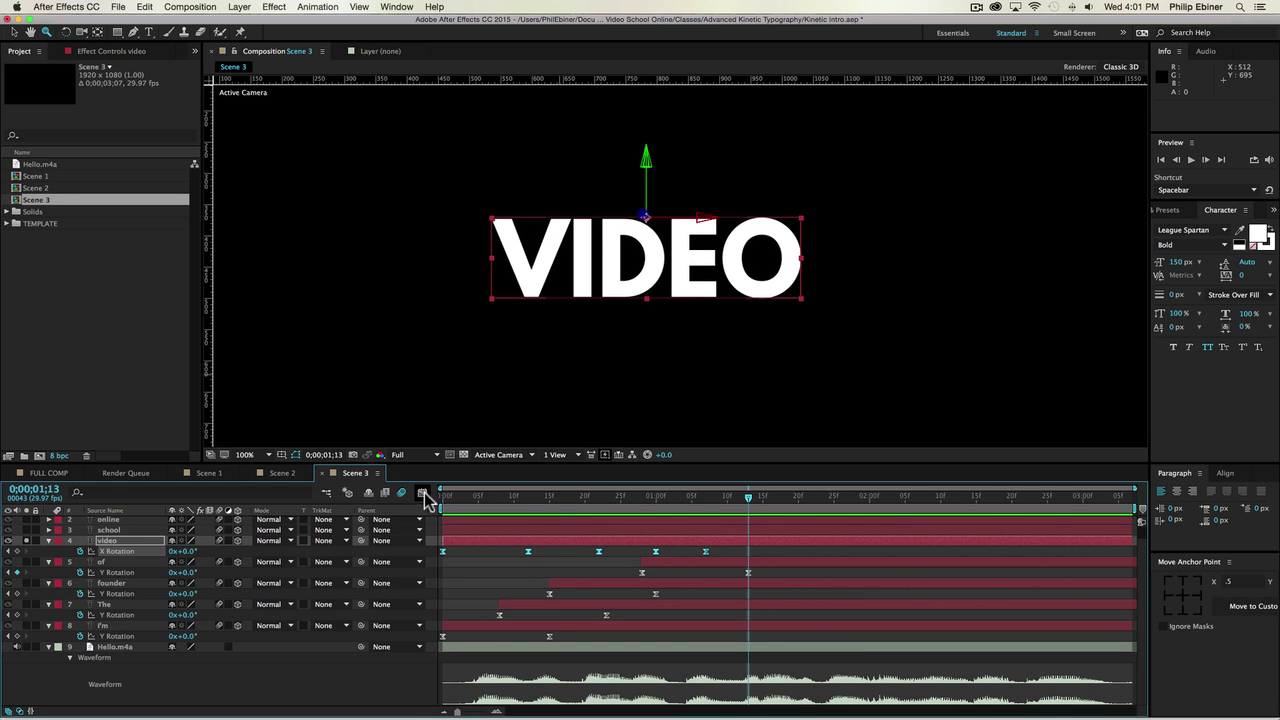
Step: Show the X Rotation curve of "video" as an enlarged speed graph in the Graph Editor and select its first keyframe
{"action": "left_click", "coordinate": [422, 493]}
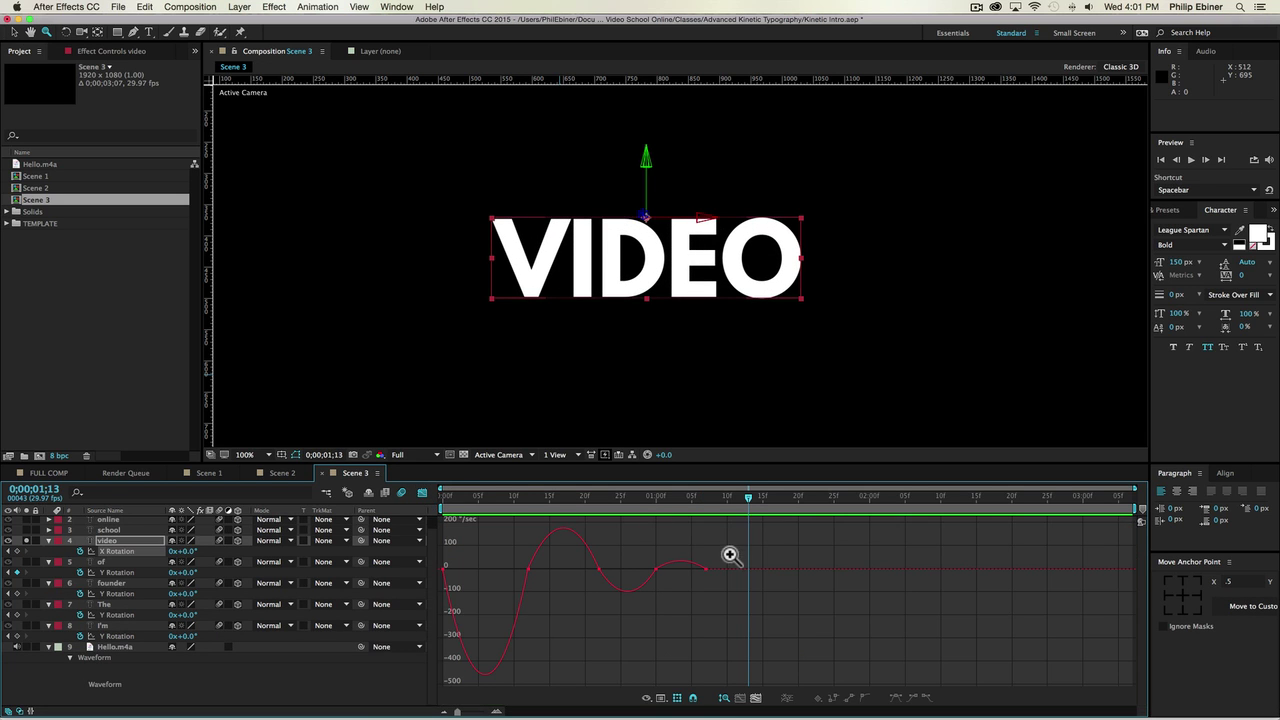
{"action": "left_click", "coordinate": [629, 553]}
{"action": "left_click", "coordinate": [675, 552]}
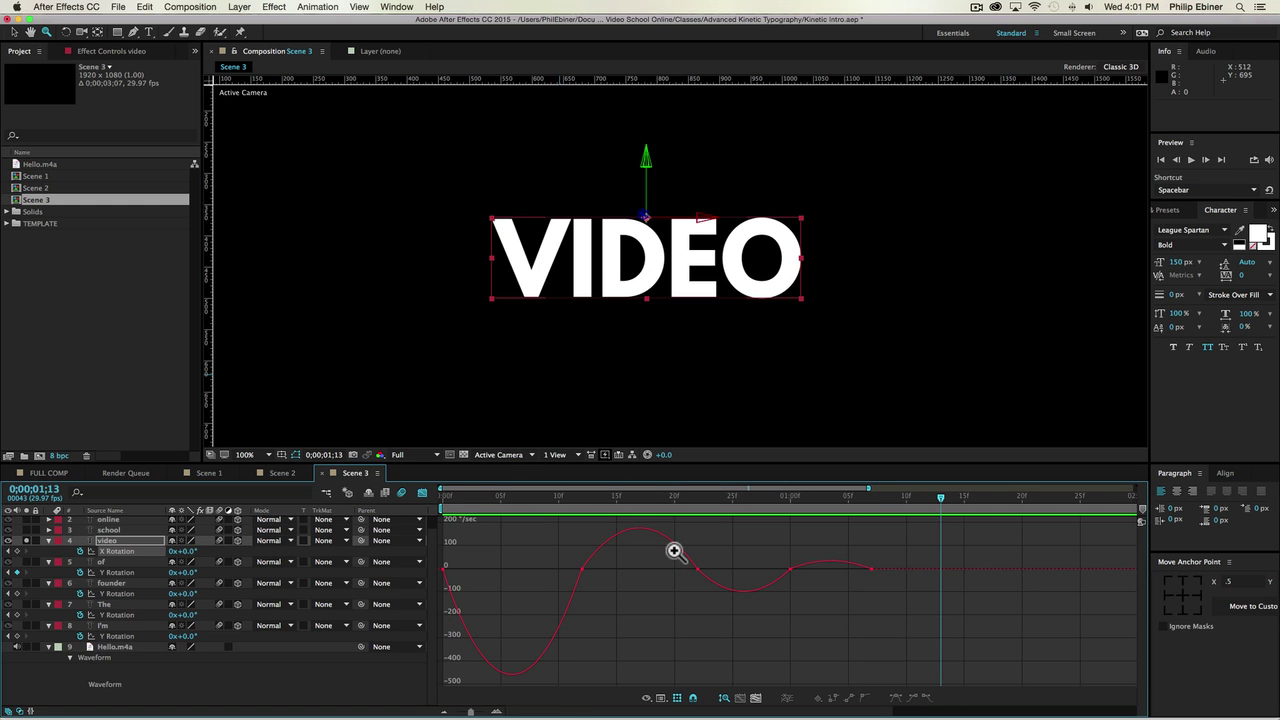
{"action": "key", "text": "v"}
{"action": "left_click", "coordinate": [444, 569]}
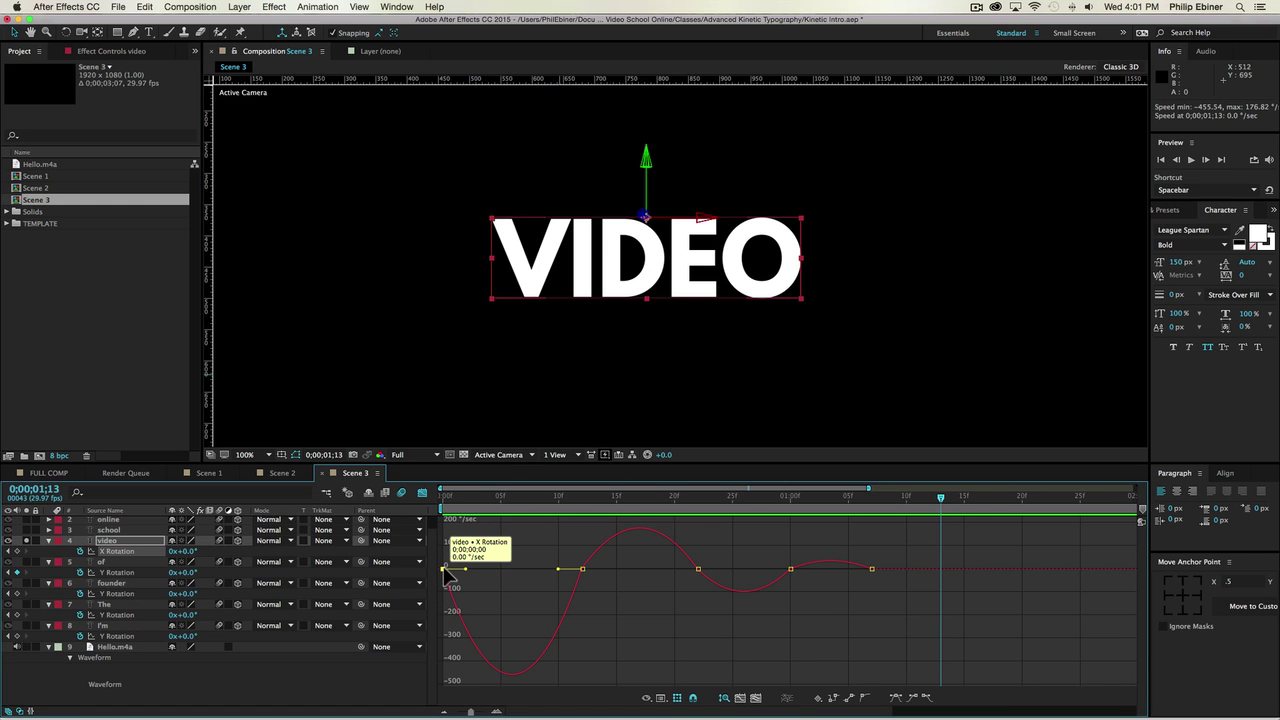
{"action": "left_click", "coordinate": [660, 698]}
{"action": "left_click", "coordinate": [588, 612]}
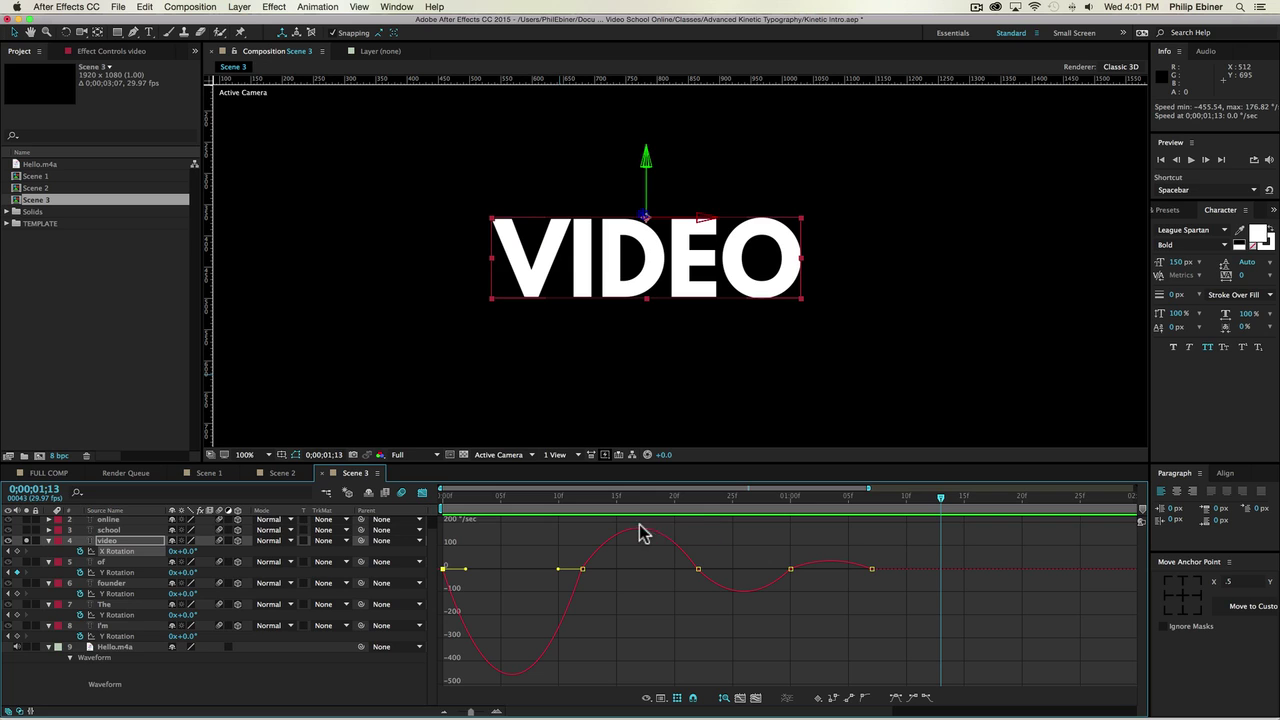
Step: Scrub the initial swing of "video", and lengthen the speed handles between its first two X Rotation keyframes to sharpen the drop
{"action": "mouse_move", "coordinate": [640, 535]}
{"action": "left_click", "coordinate": [443, 497]}
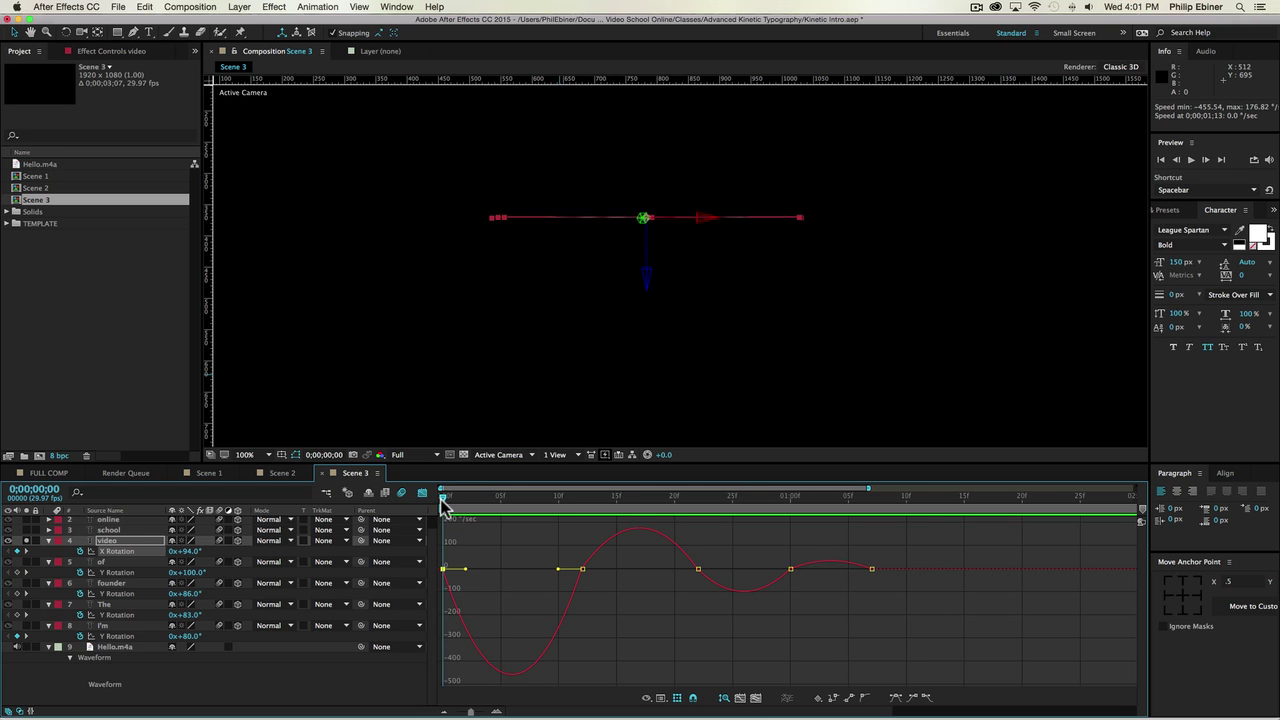
{"action": "left_click_drag", "start_coordinate": [444, 501], "coordinate": [455, 499]}
{"action": "left_click_drag", "start_coordinate": [481, 512], "coordinate": [590, 530]}
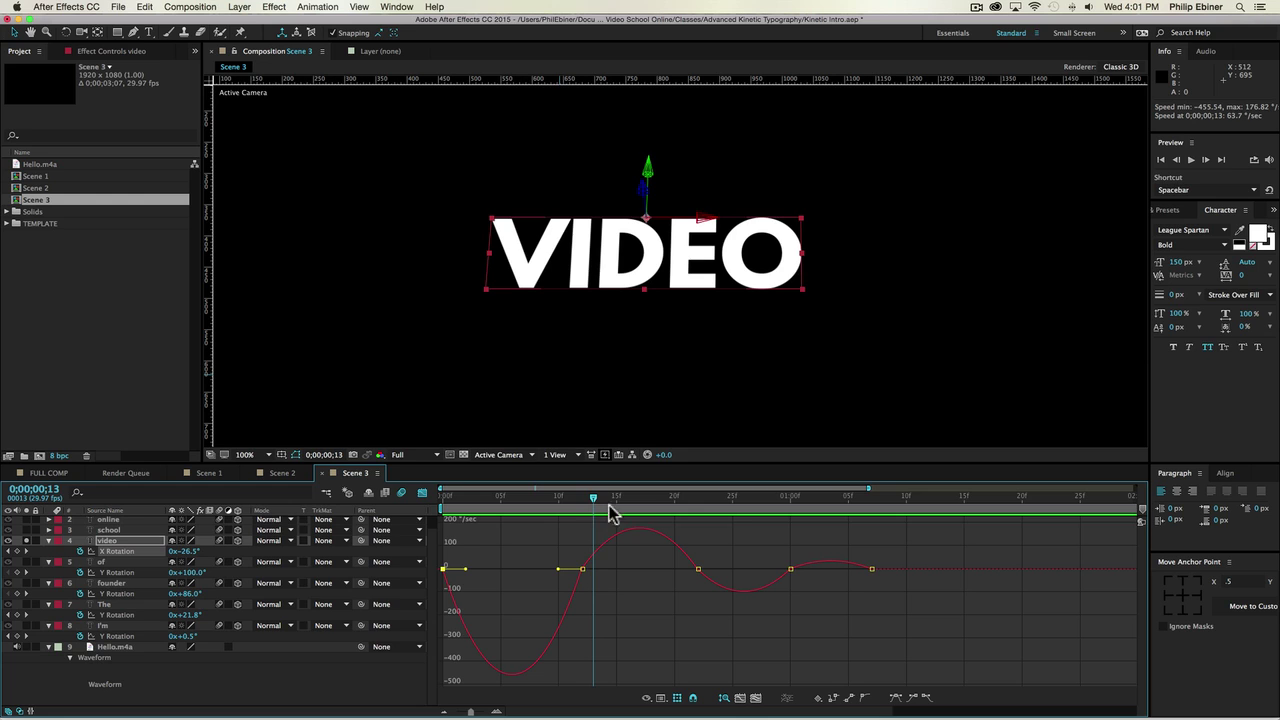
{"action": "left_click_drag", "start_coordinate": [478, 498], "coordinate": [511, 506]}
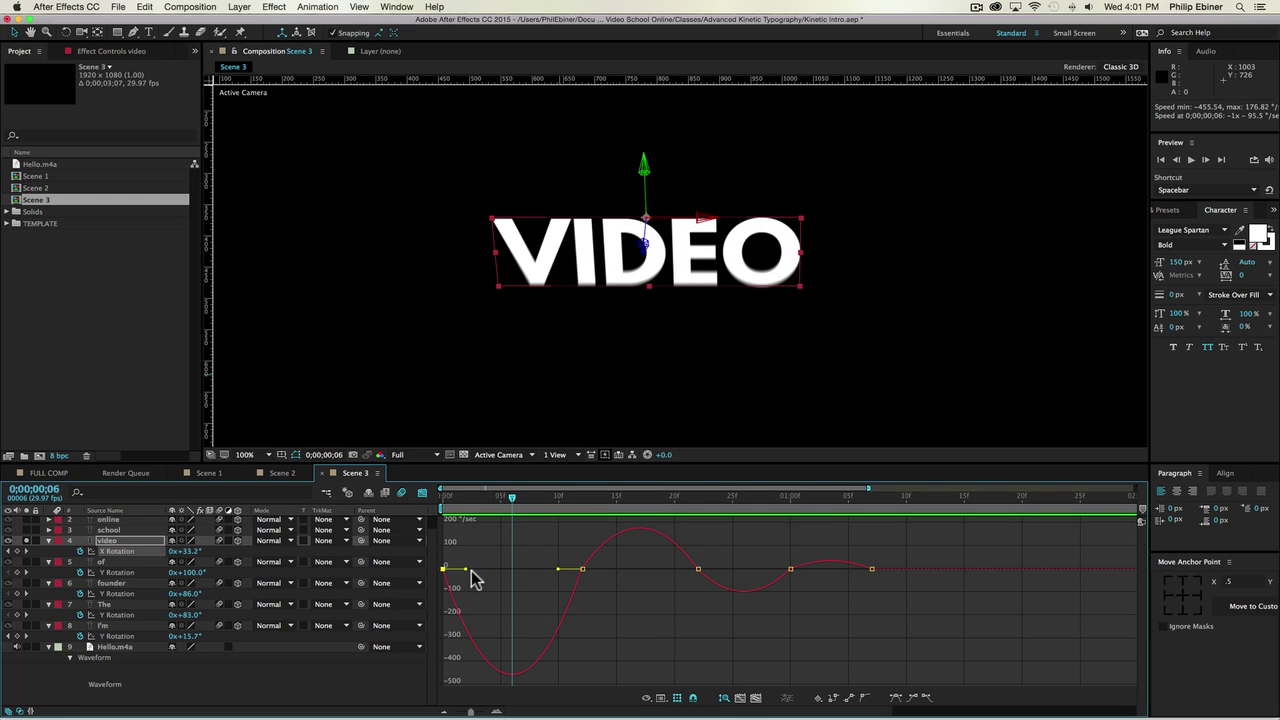
{"action": "left_click_drag", "start_coordinate": [466, 569], "coordinate": [540, 570]}
Step: Lengthen the speed handles around the remaining X Rotation keyframes of "video" so each swing from frame 12 onward peaks more sharply
{"action": "left_click_drag", "start_coordinate": [512, 500], "coordinate": [583, 516]}
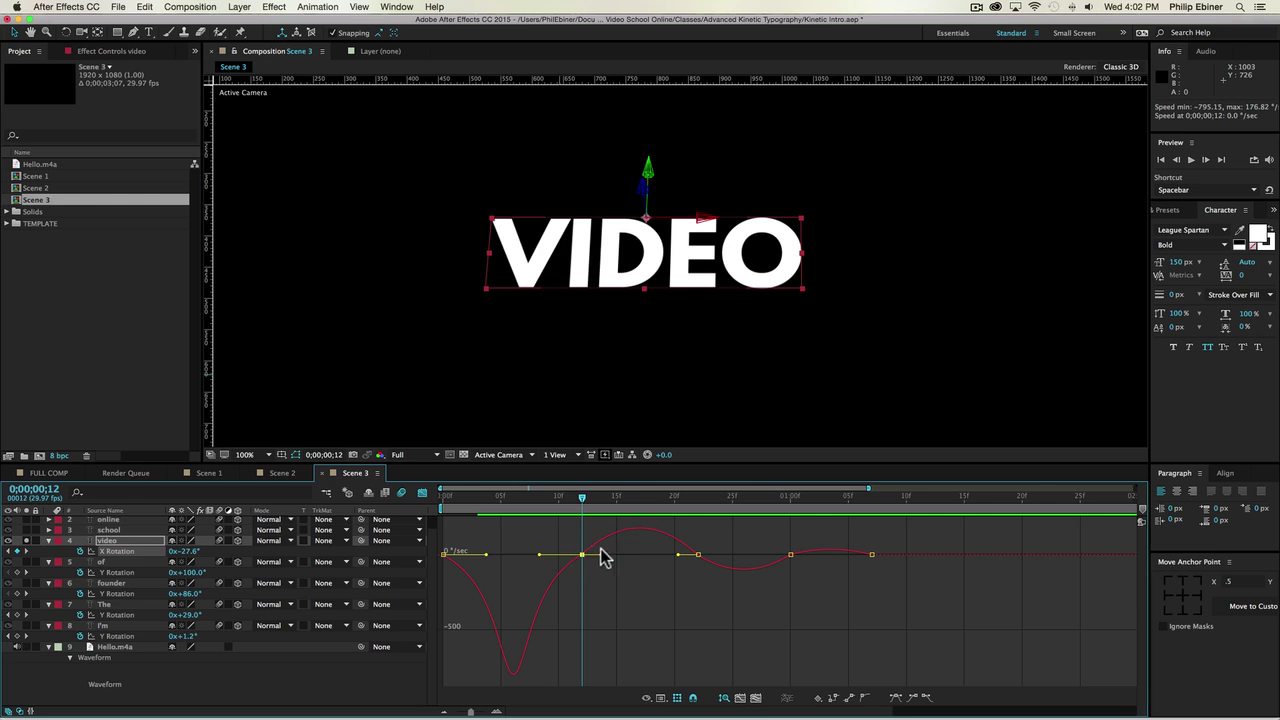
{"action": "left_click_drag", "start_coordinate": [598, 555], "coordinate": [671, 566]}
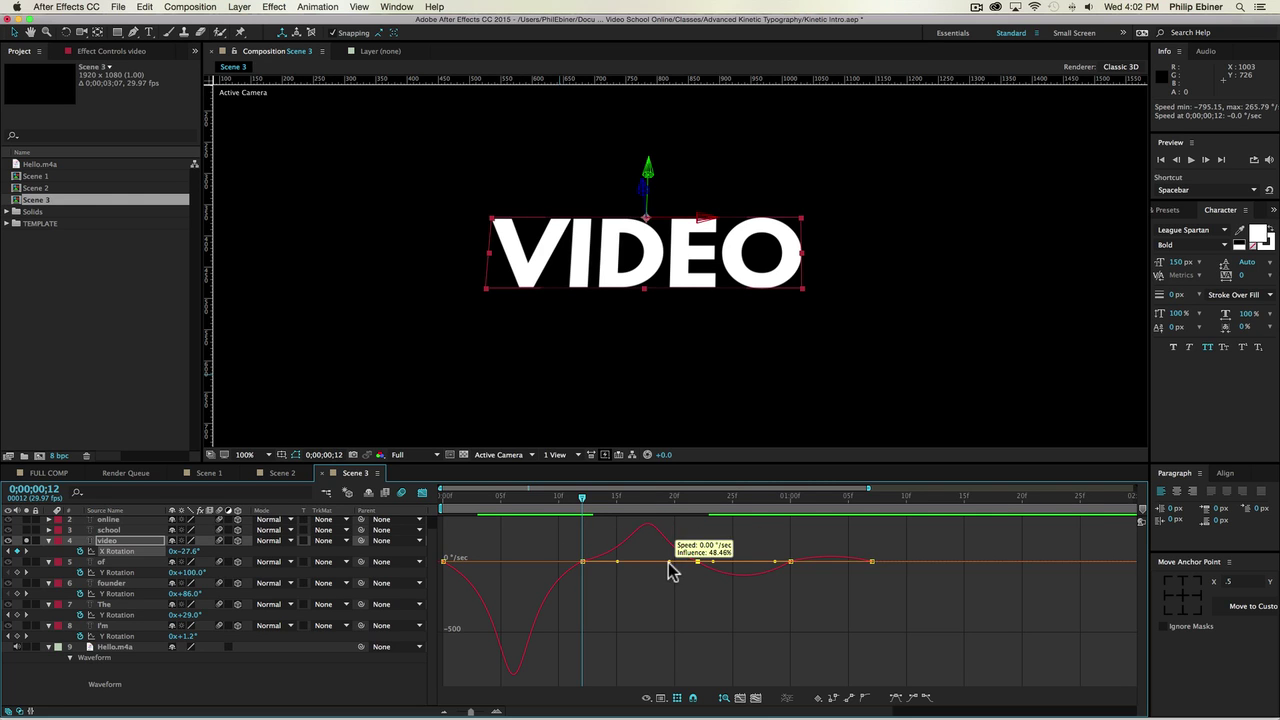
{"action": "left_click_drag", "start_coordinate": [688, 508], "coordinate": [697, 510]}
{"action": "left_click_drag", "start_coordinate": [710, 564], "coordinate": [803, 564]}
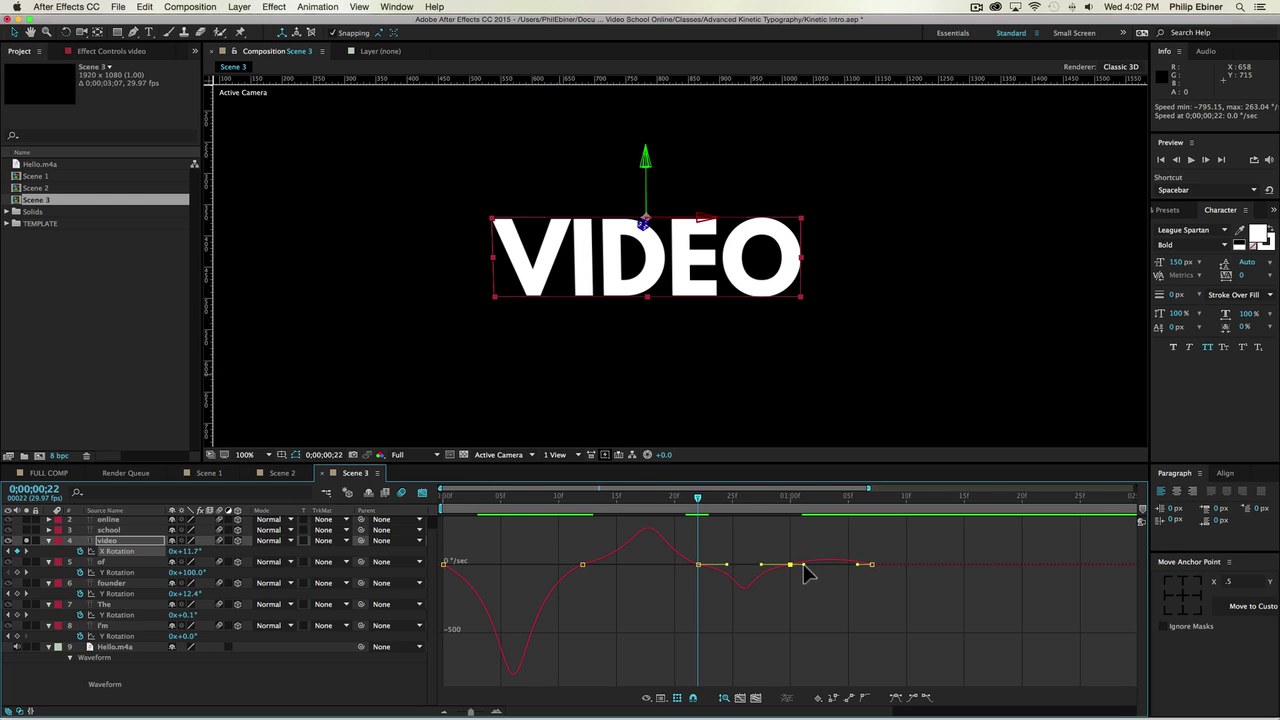
{"action": "left_click", "coordinate": [850, 566]}
Step: Preview the sharpened swing of "video" several times and return the timeline to the layer bar view
{"action": "key", "text": "KP_0"}
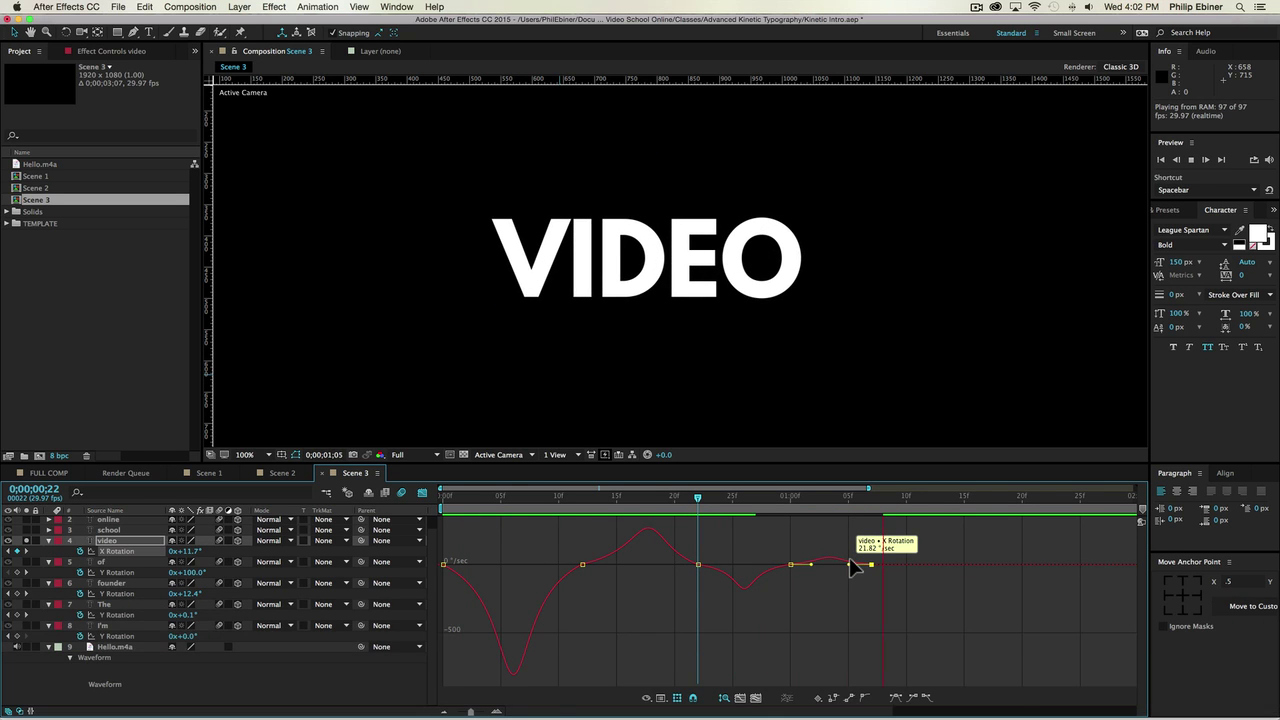
{"action": "key", "text": "space"}
{"action": "key", "text": "KP_0"}
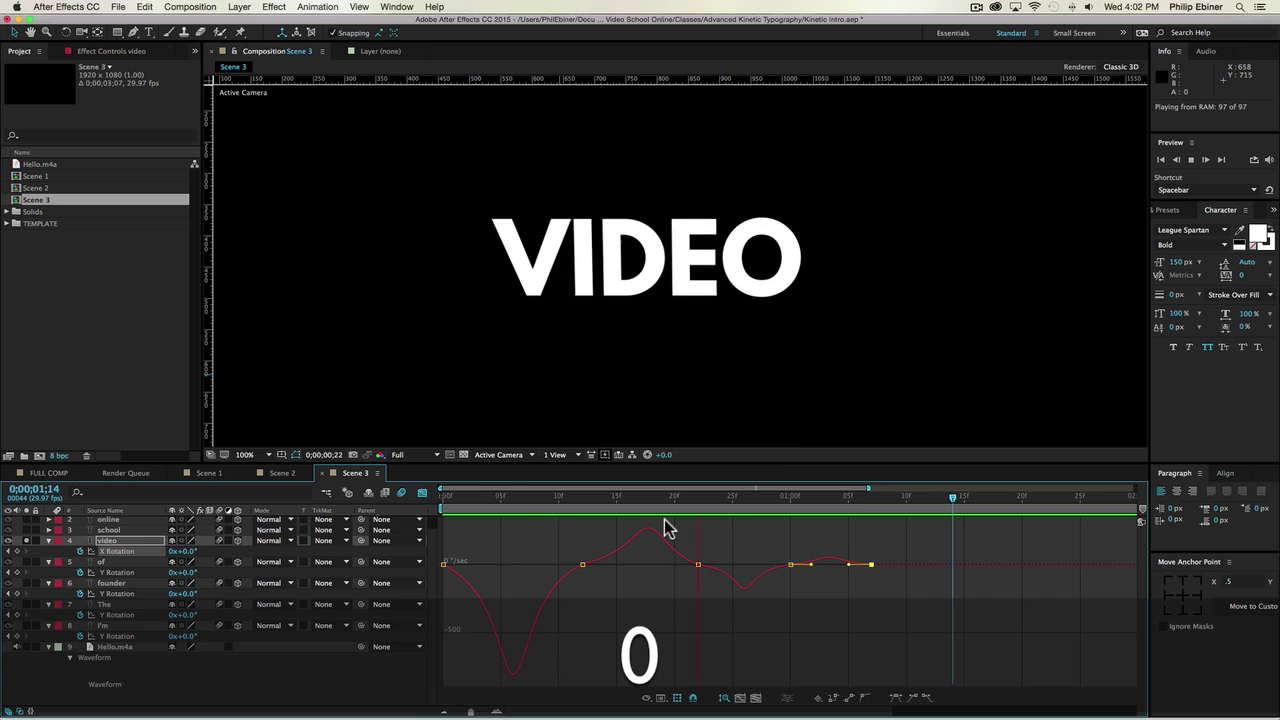
{"action": "key", "text": "space"}
{"action": "key", "text": "KP_0"}
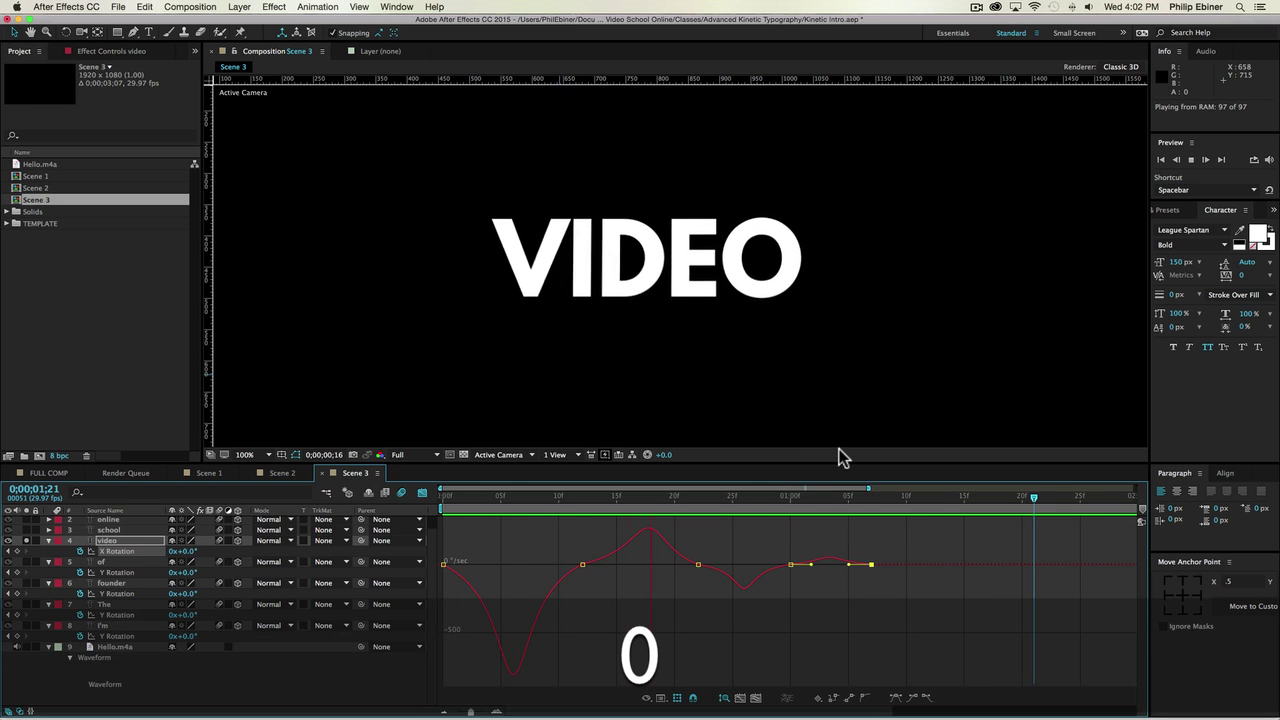
{"action": "key", "text": "space"}
{"action": "left_click", "coordinate": [422, 492]}
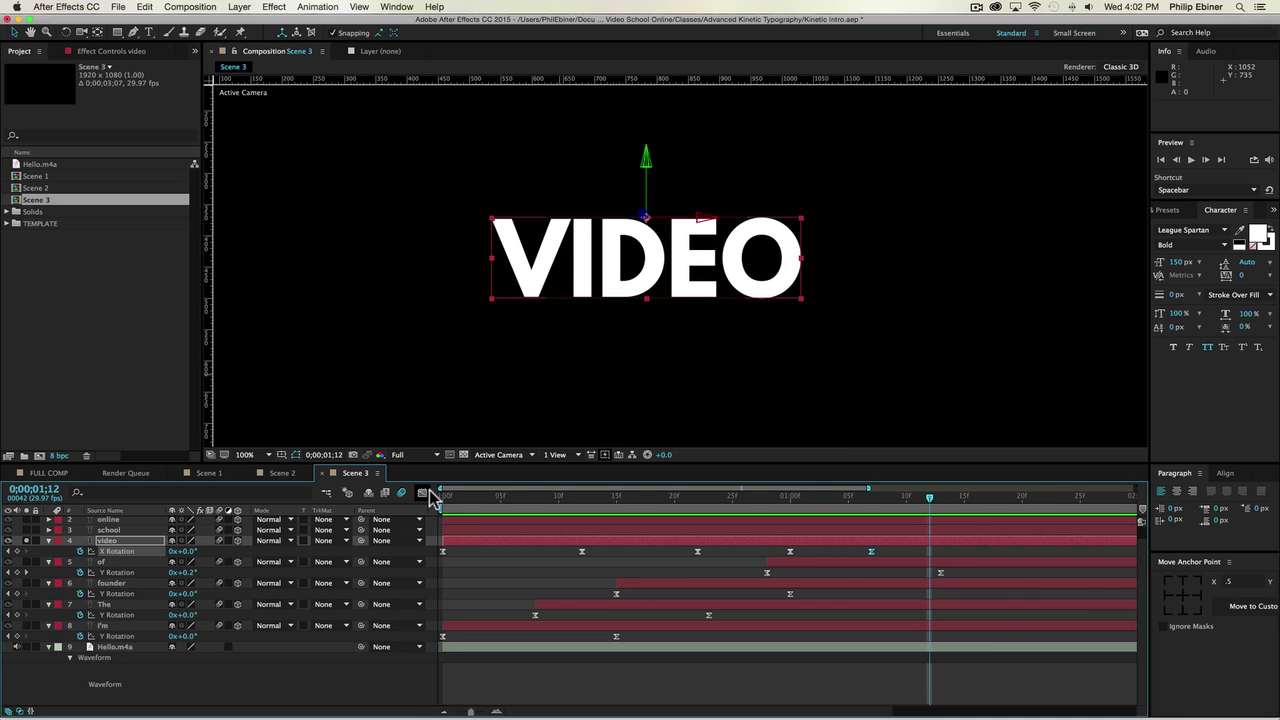
Step: Set the X Rotation of "video" to -35° at frame 12 and 20° at frame 22
{"action": "left_click_drag", "start_coordinate": [584, 497], "coordinate": [582, 497]}
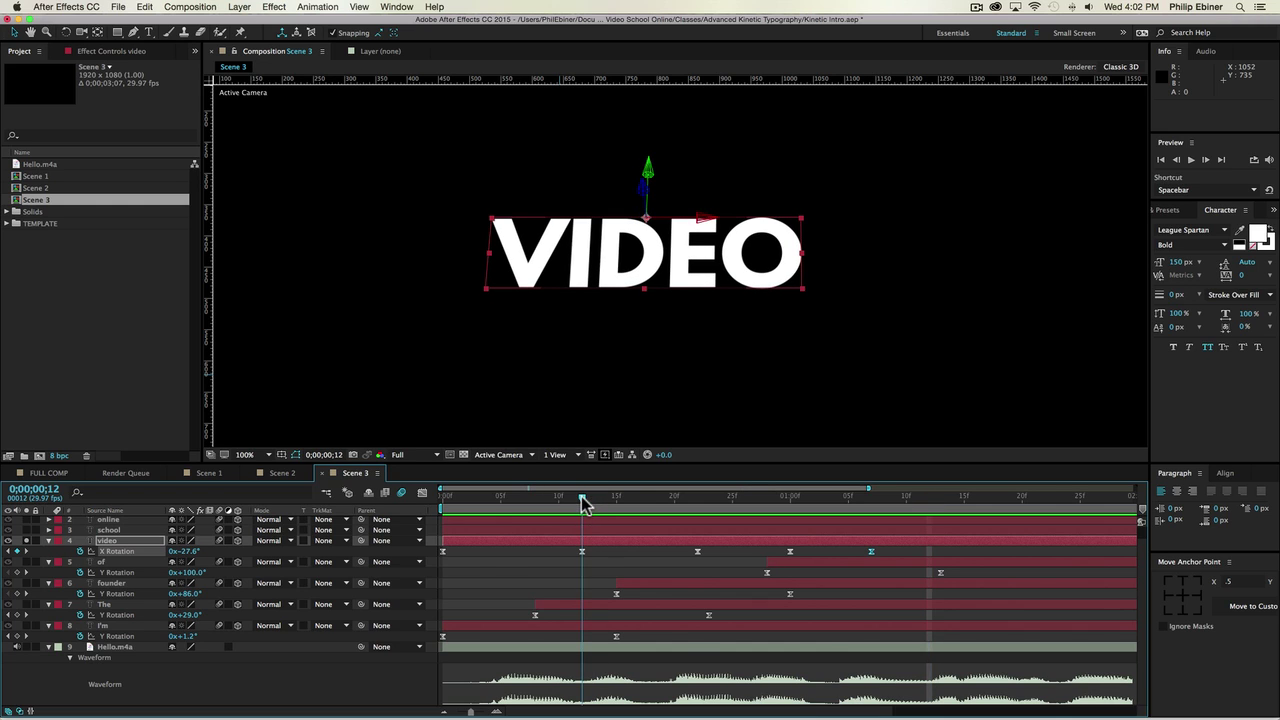
{"action": "left_click", "coordinate": [580, 556]}
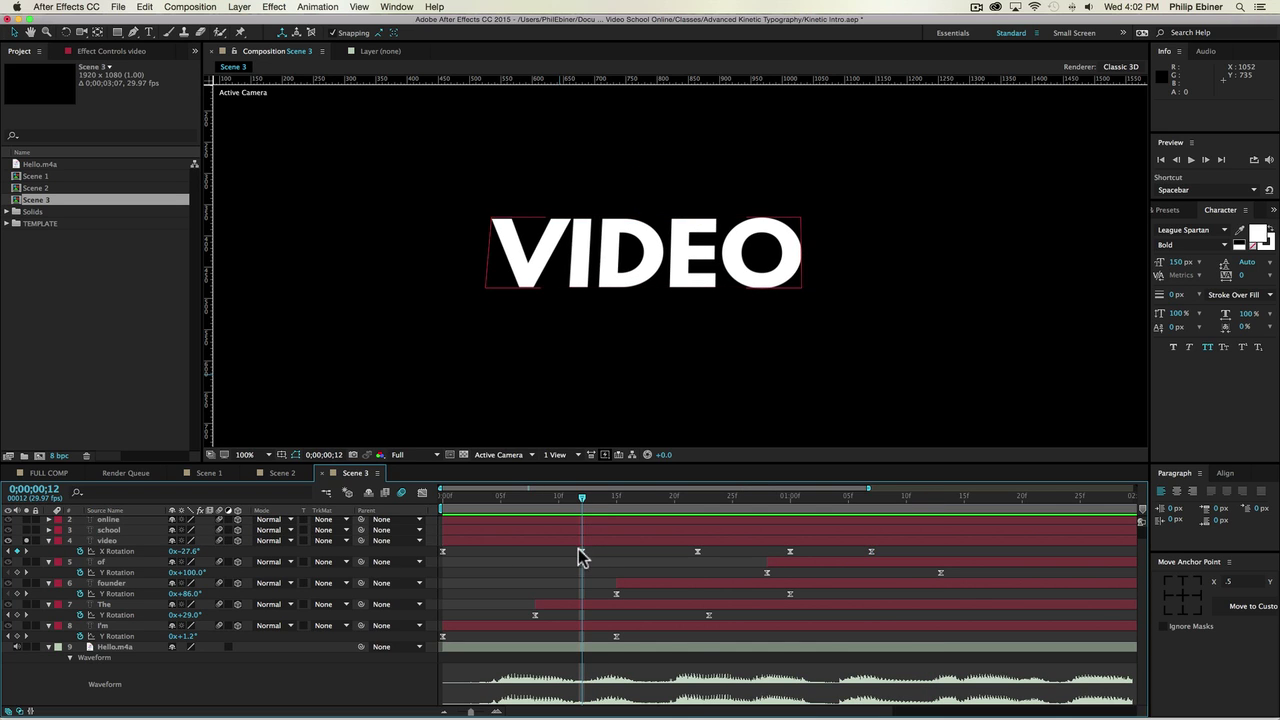
{"action": "type", "text": "35"}
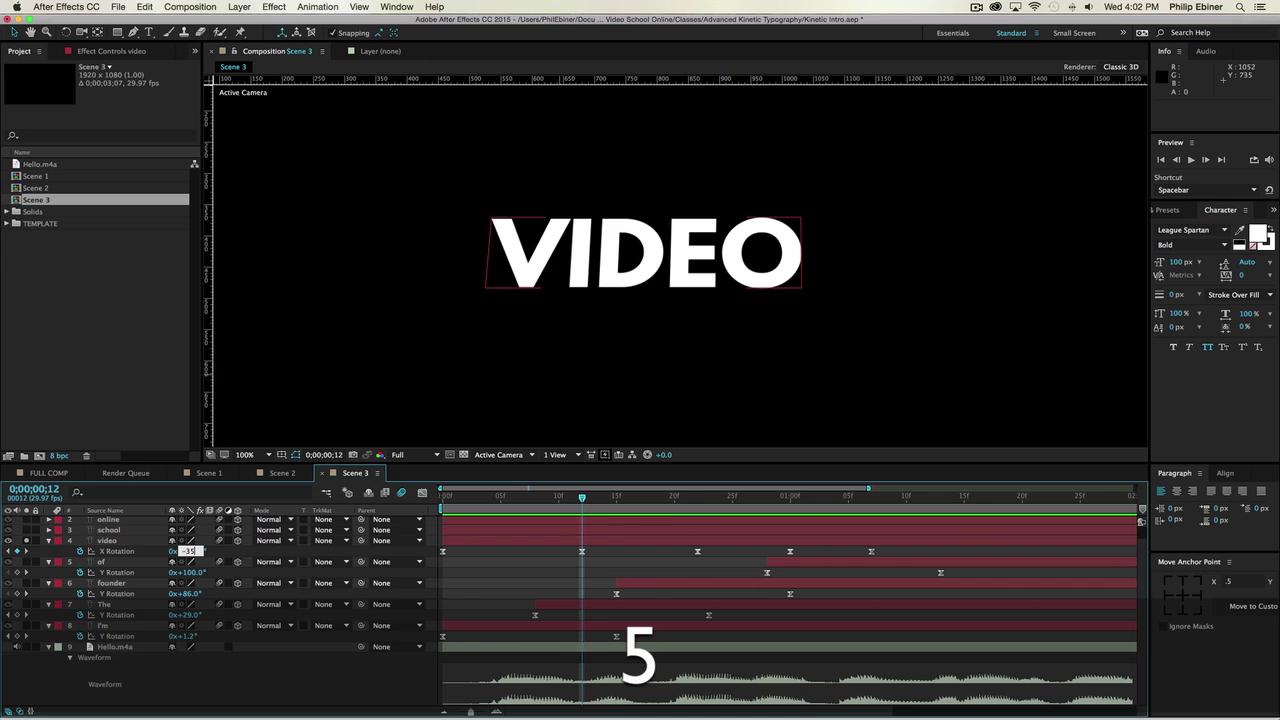
{"action": "key", "text": "Return"}
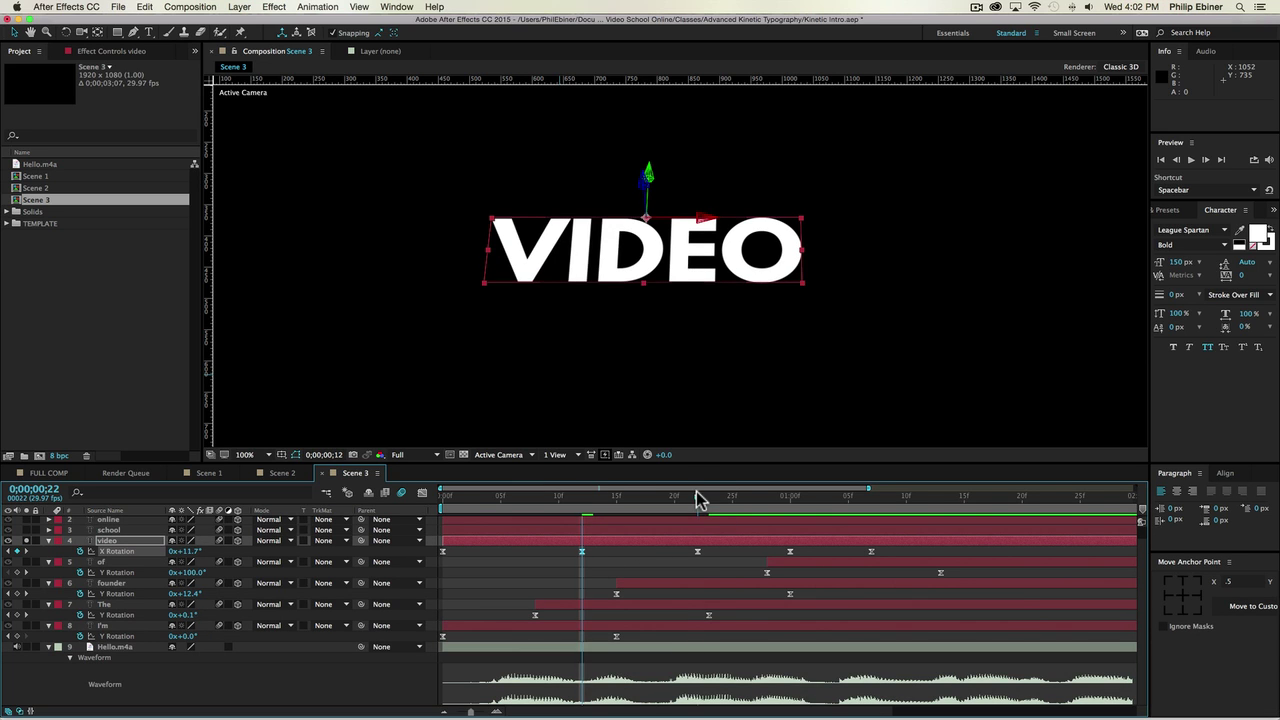
{"action": "left_click", "coordinate": [697, 497]}
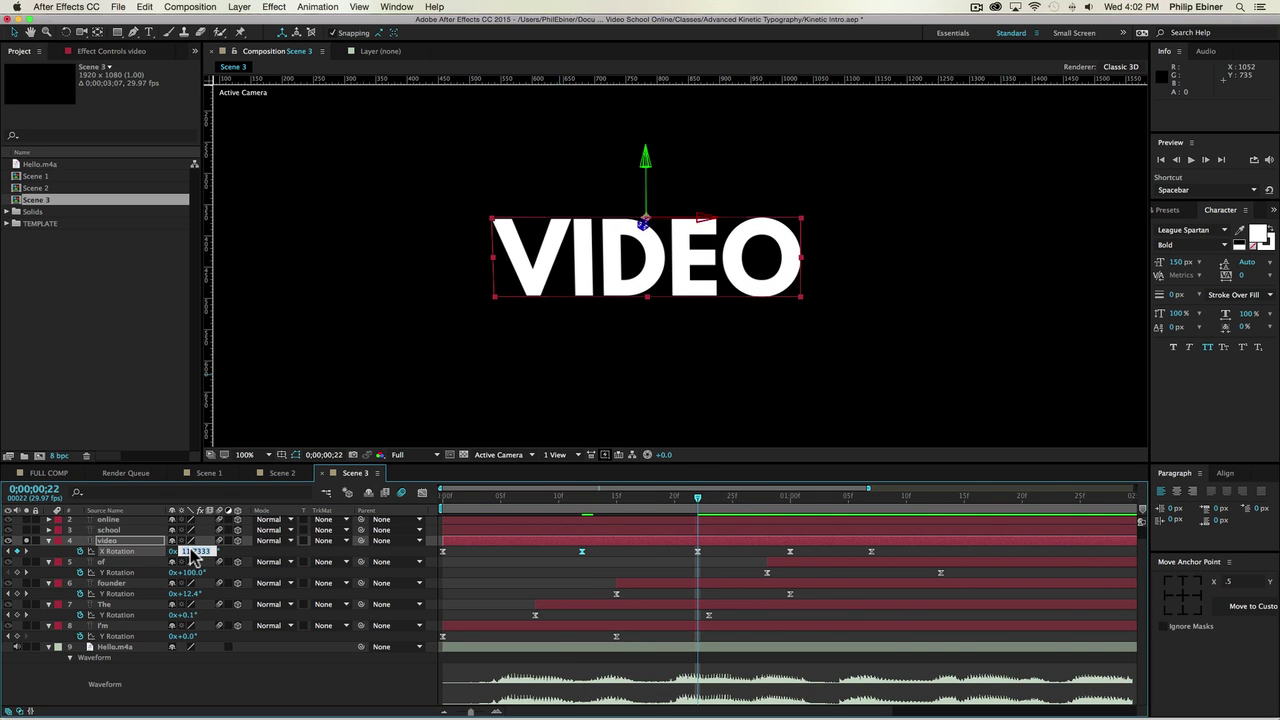
{"action": "type", "text": "20"}
{"action": "key", "text": "Return"}
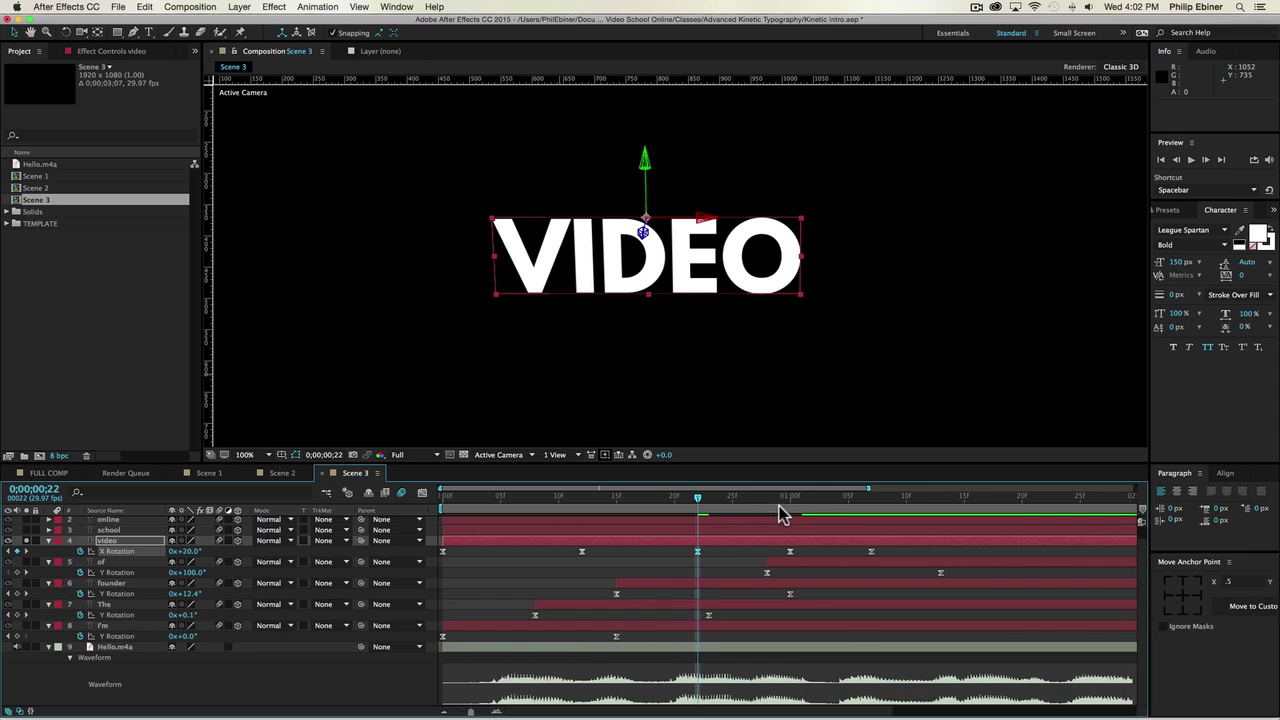
Step: Set the X Rotation of "video" to -10° at 0;00;01;00 and preview the wider swing
{"action": "left_click", "coordinate": [790, 498]}
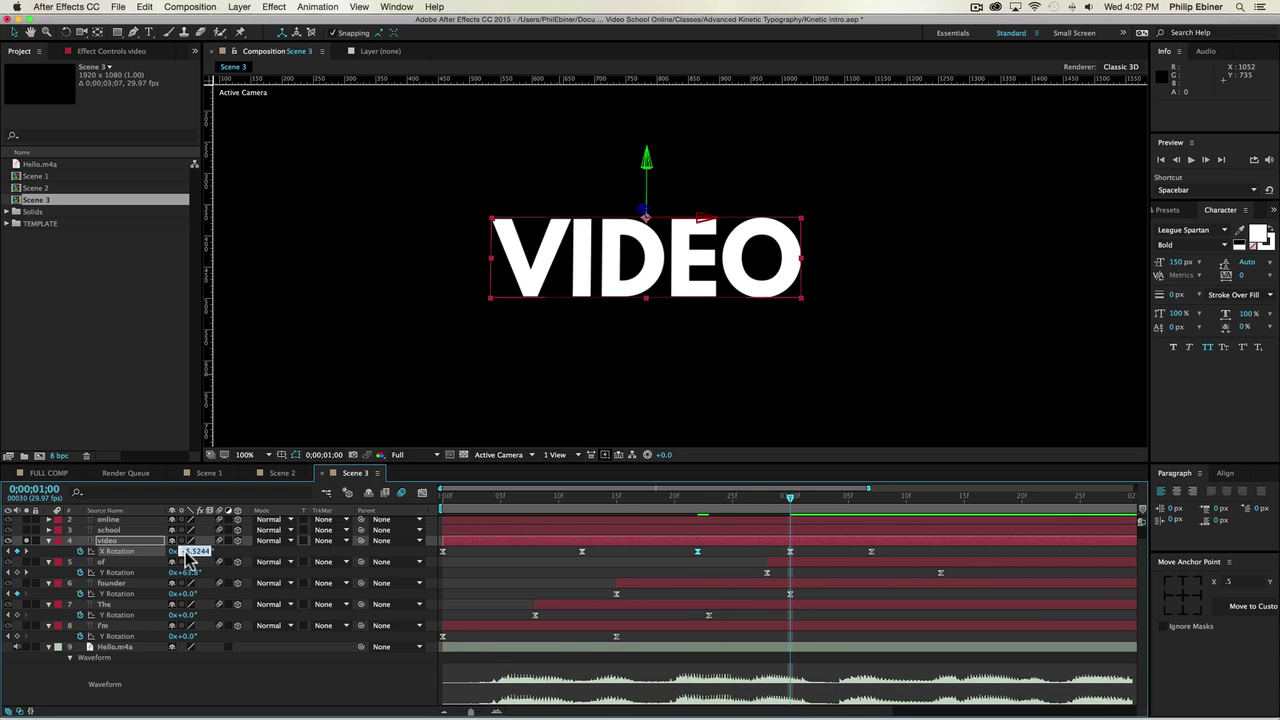
{"action": "type", "text": "-10"}
{"action": "key", "text": "Return"}
{"action": "key", "text": "KP_0"}
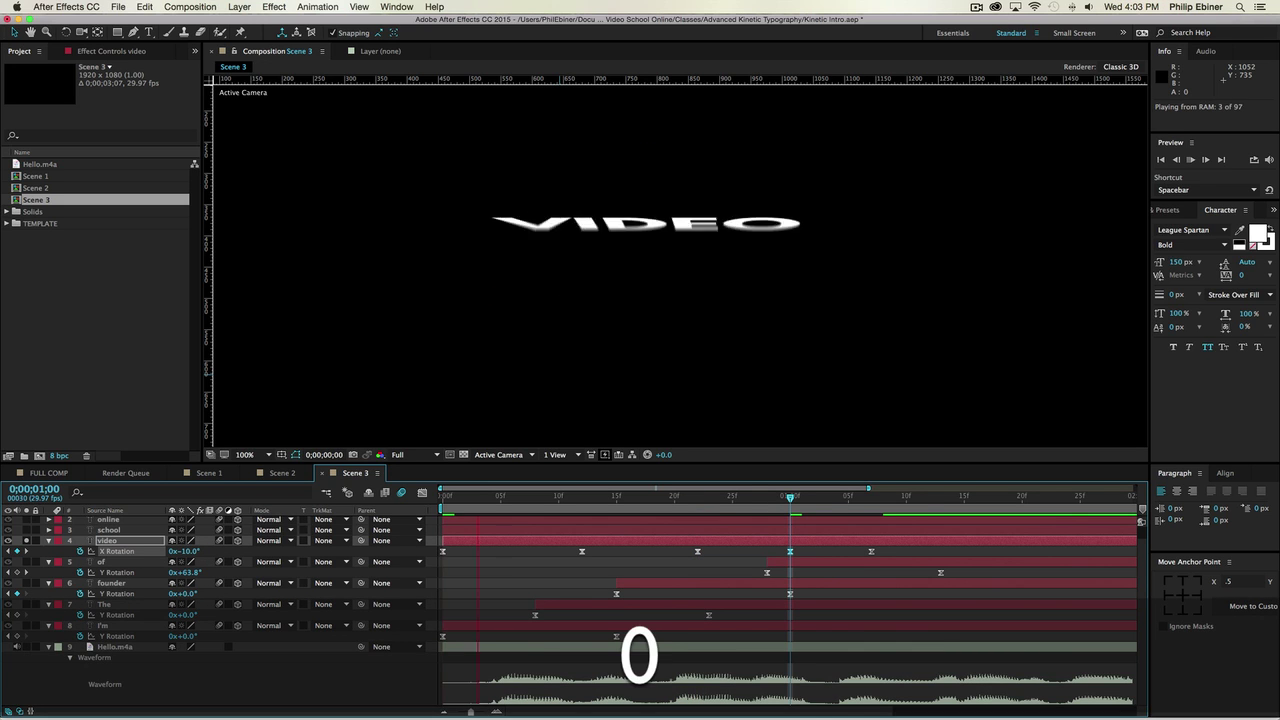
{"action": "key", "text": "space"}
{"action": "key", "text": "KP_0"}
{"action": "key", "text": "space"}
Step: Move the last X Rotation keyframe of "video" to 0;00;01;11 and preview the longer settle
{"action": "left_click_drag", "start_coordinate": [871, 552], "coordinate": [908, 556]}
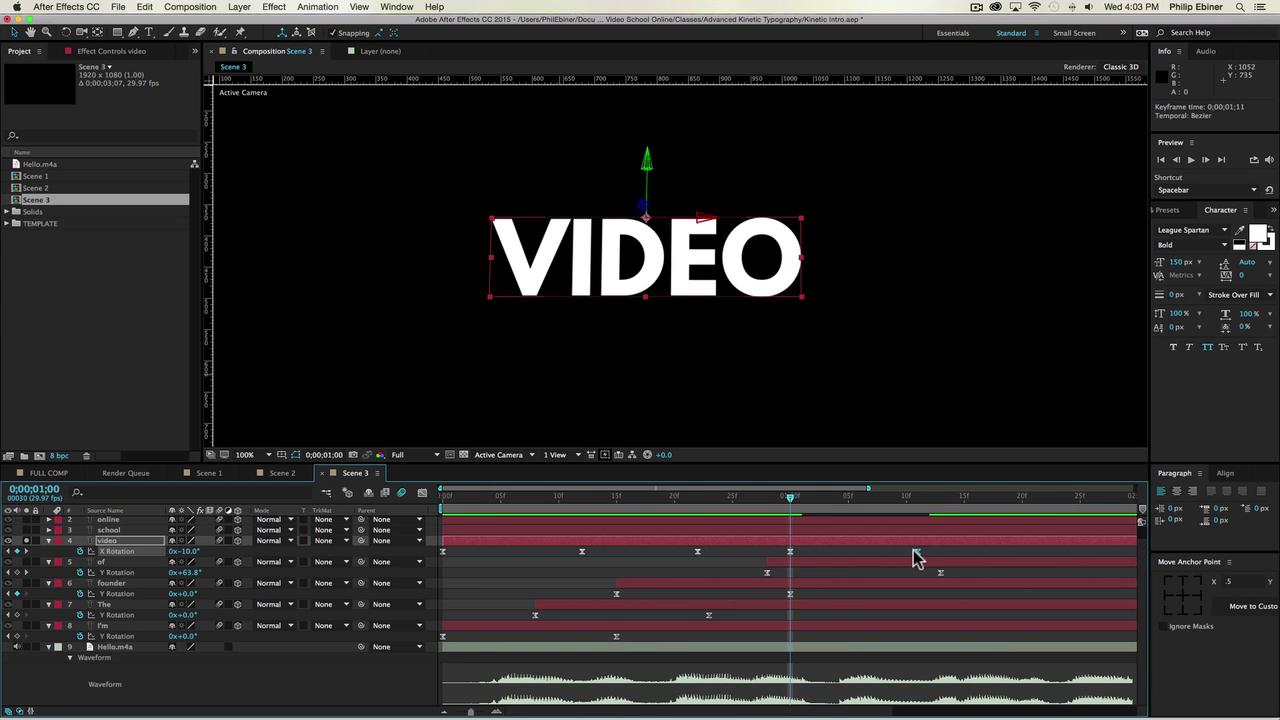
{"action": "key", "text": "KP_0"}
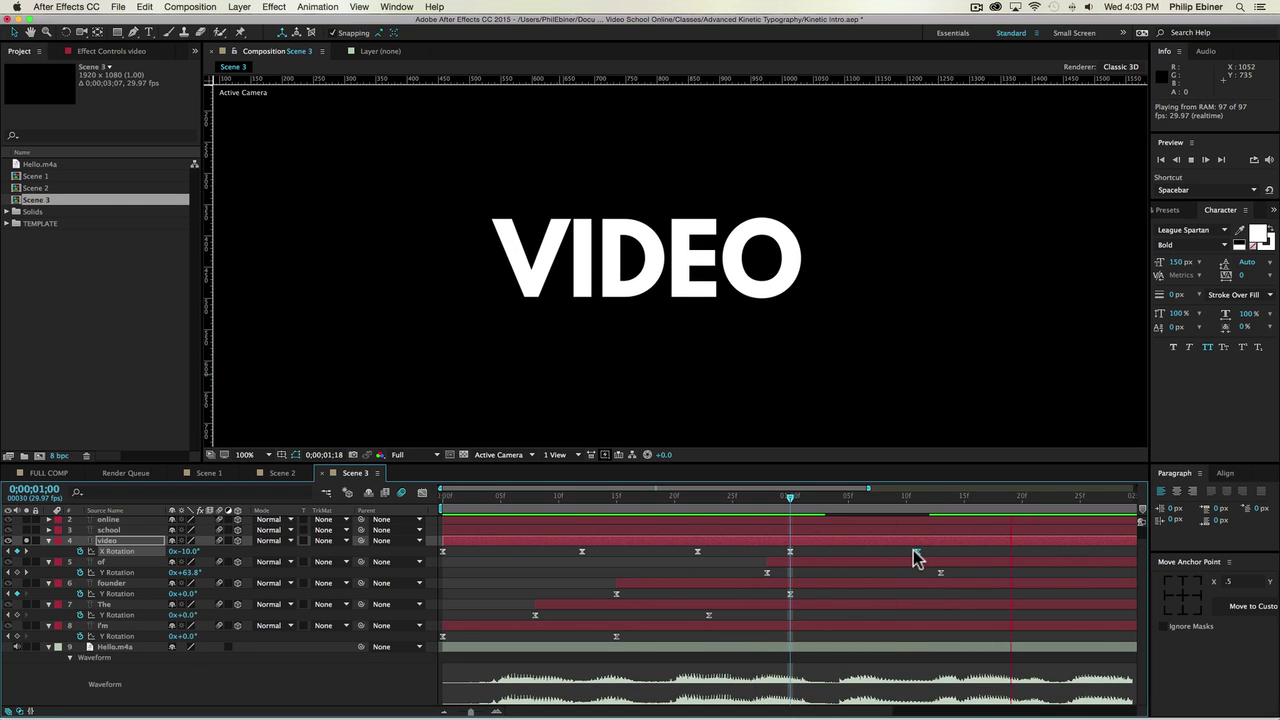
{"action": "key", "text": "space"}
Step: Copy all five X Rotation keyframes of "video" and turn off the layer's solo
{"action": "key", "text": "semicolon"}
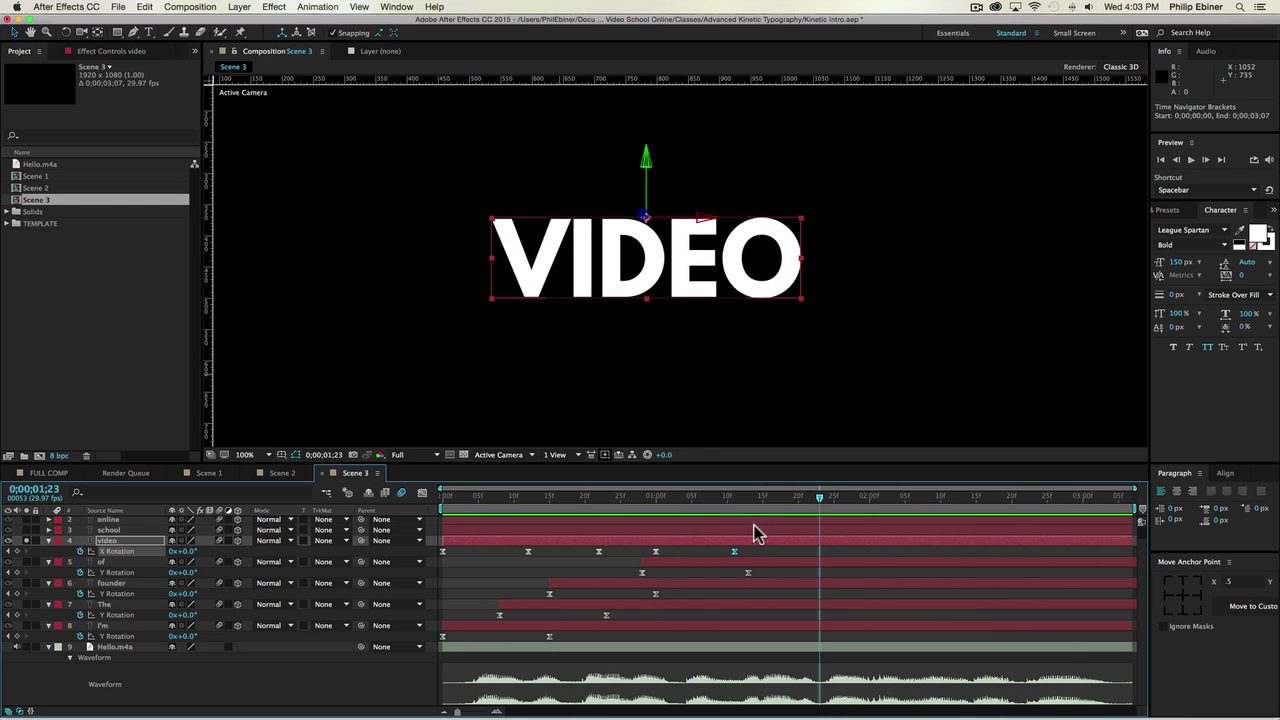
{"action": "left_click_drag", "start_coordinate": [765, 558], "coordinate": [408, 552]}
{"action": "key", "text": "super+c"}
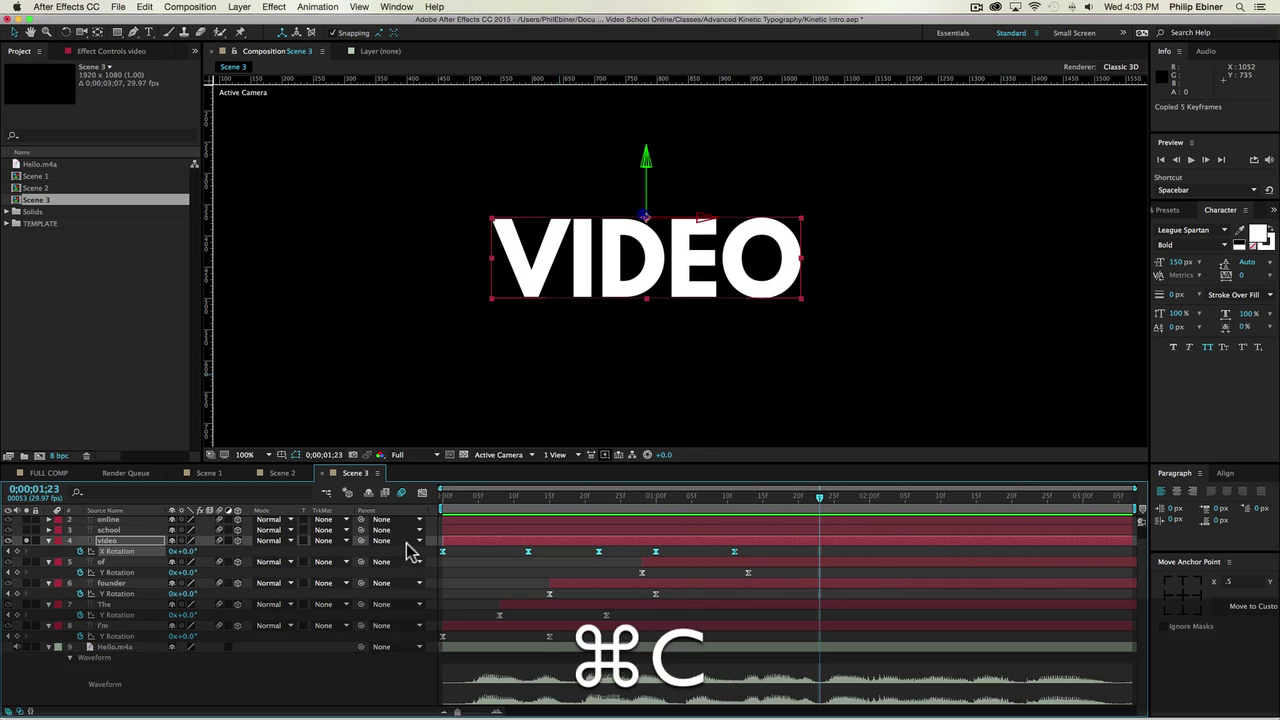
{"action": "left_click", "coordinate": [27, 540]}
Step: Paste the copied X Rotation keyframes onto the "school", "online" and ".com" layers at frame 0
{"action": "left_click_drag", "start_coordinate": [470, 503], "coordinate": [440, 500]}
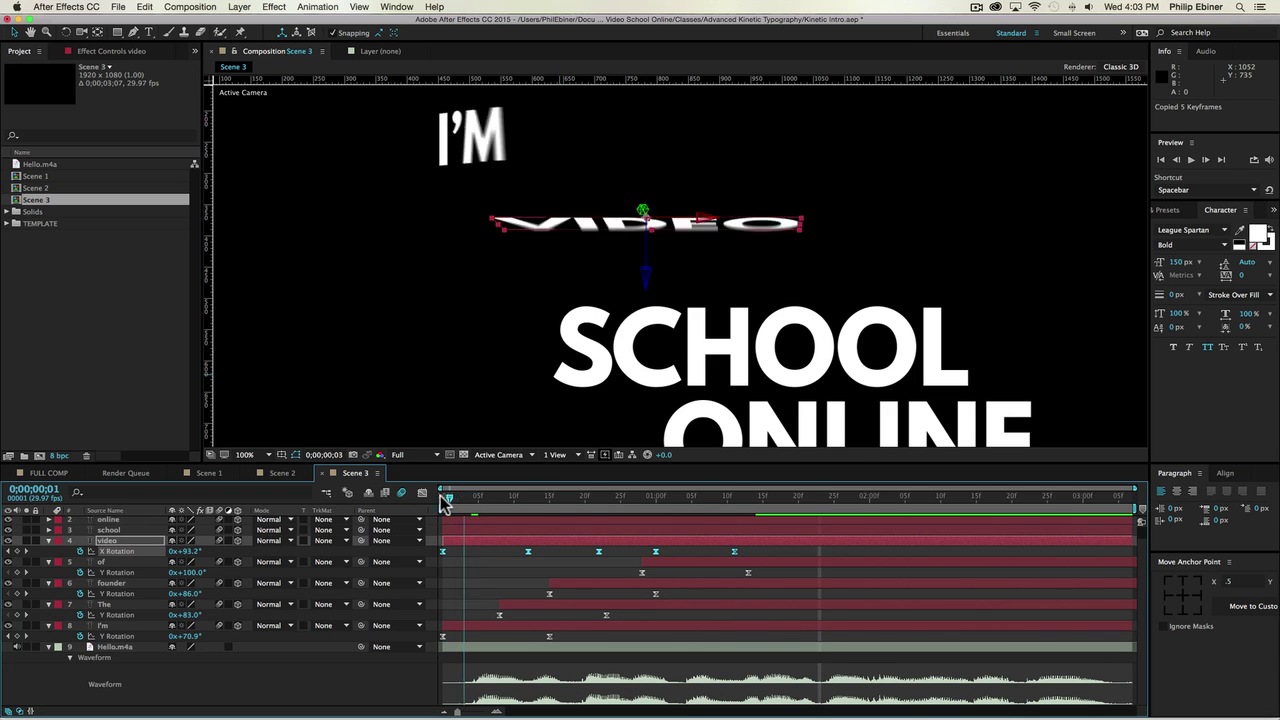
{"action": "left_click", "coordinate": [470, 537]}
{"action": "scroll", "coordinate": [470, 537], "scroll_direction": "up", "scroll_amount": 1}
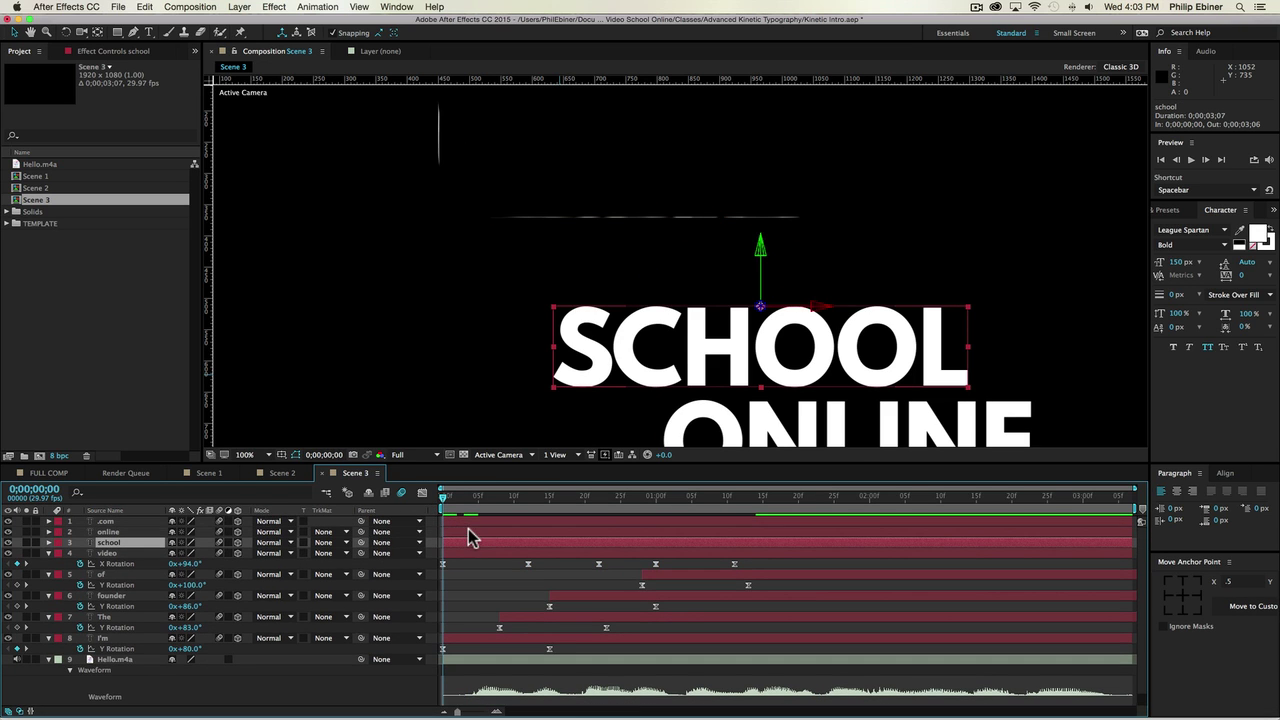
{"action": "left_click", "coordinate": [128, 522], "text": "shift"}
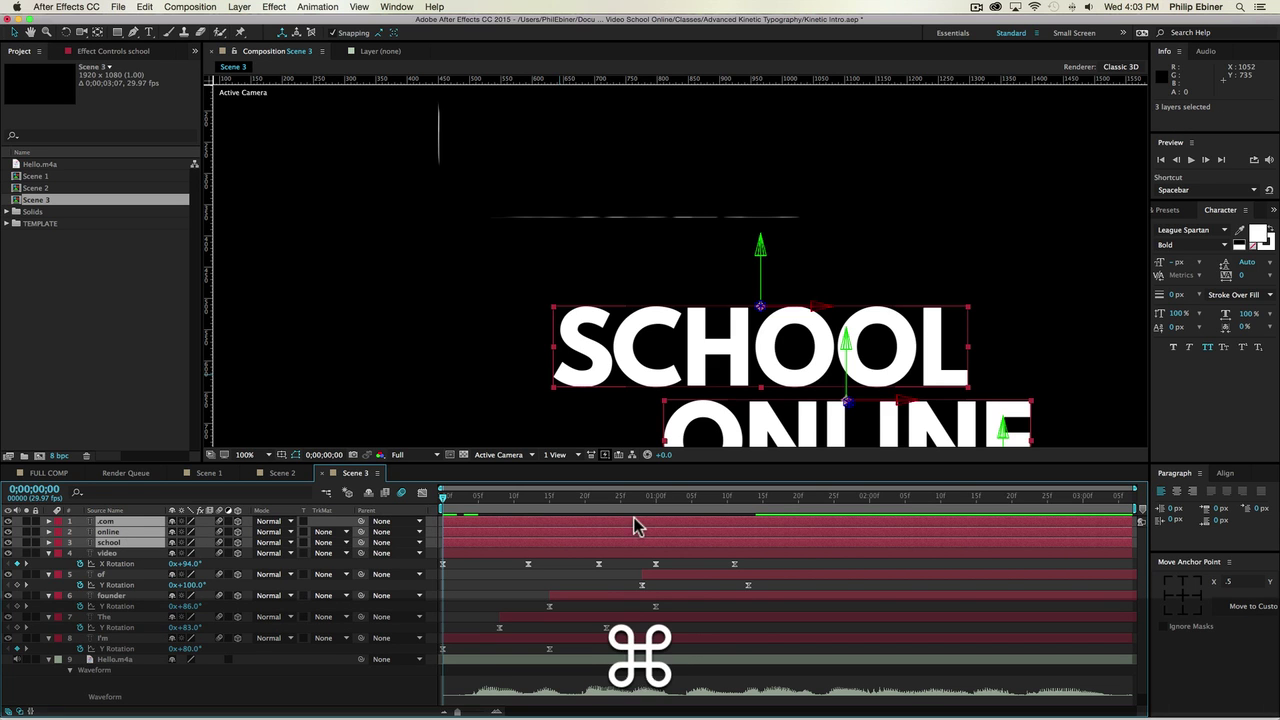
{"action": "key", "text": "super+v"}
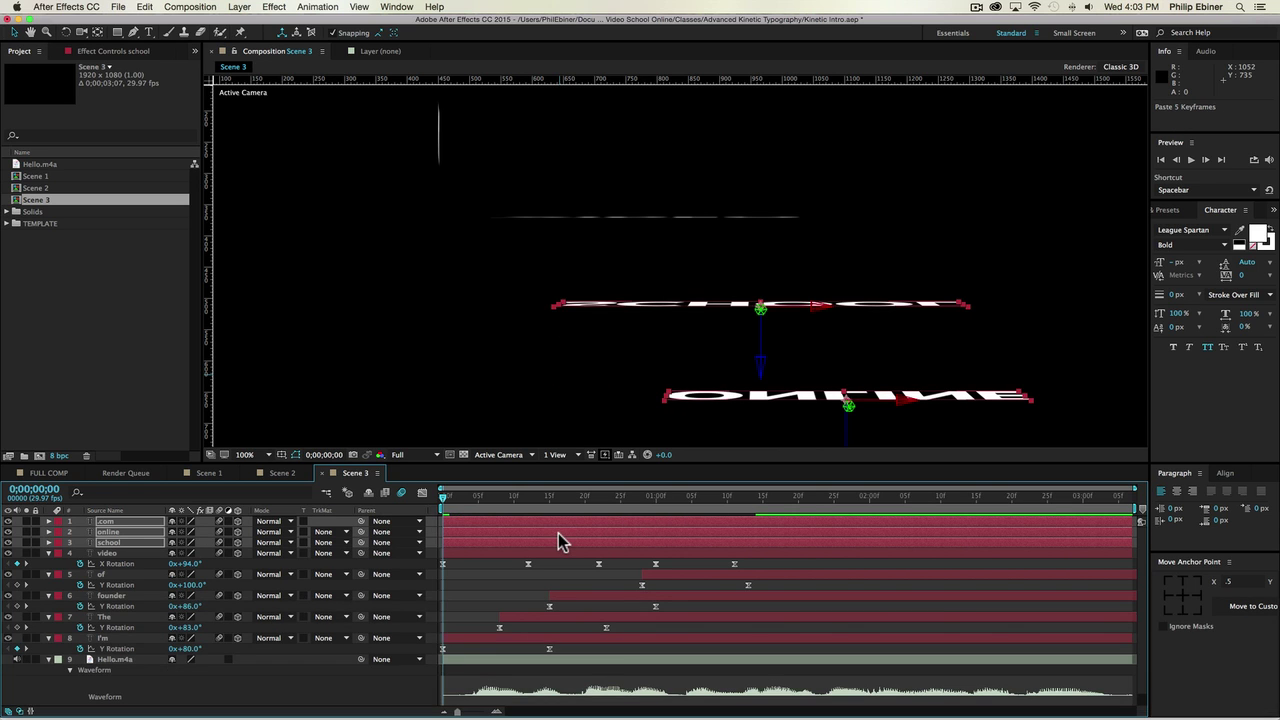
Step: Preview the swinging words, setting the composition view to 50% to check the whole frame
{"action": "key", "text": "KP_0"}
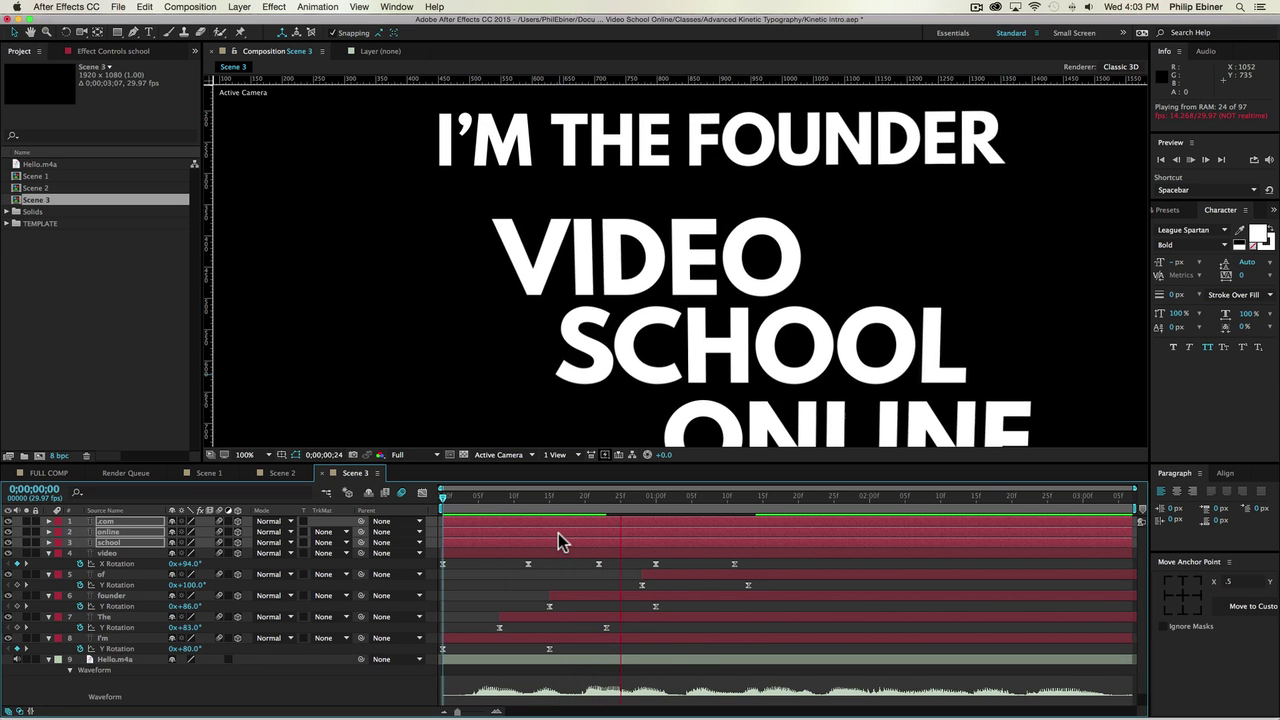
{"action": "key", "text": "space"}
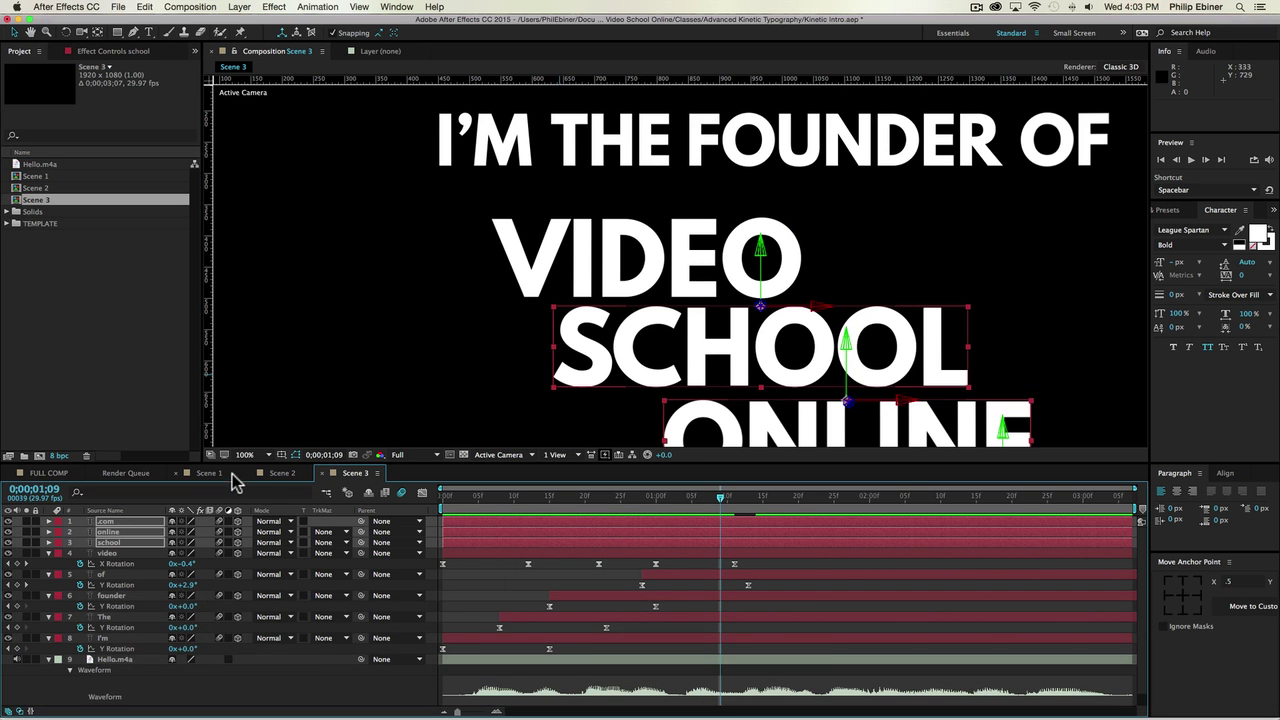
{"action": "left_click", "coordinate": [245, 454]}
{"action": "left_click", "coordinate": [272, 474]}
{"action": "key", "text": "KP_0"}
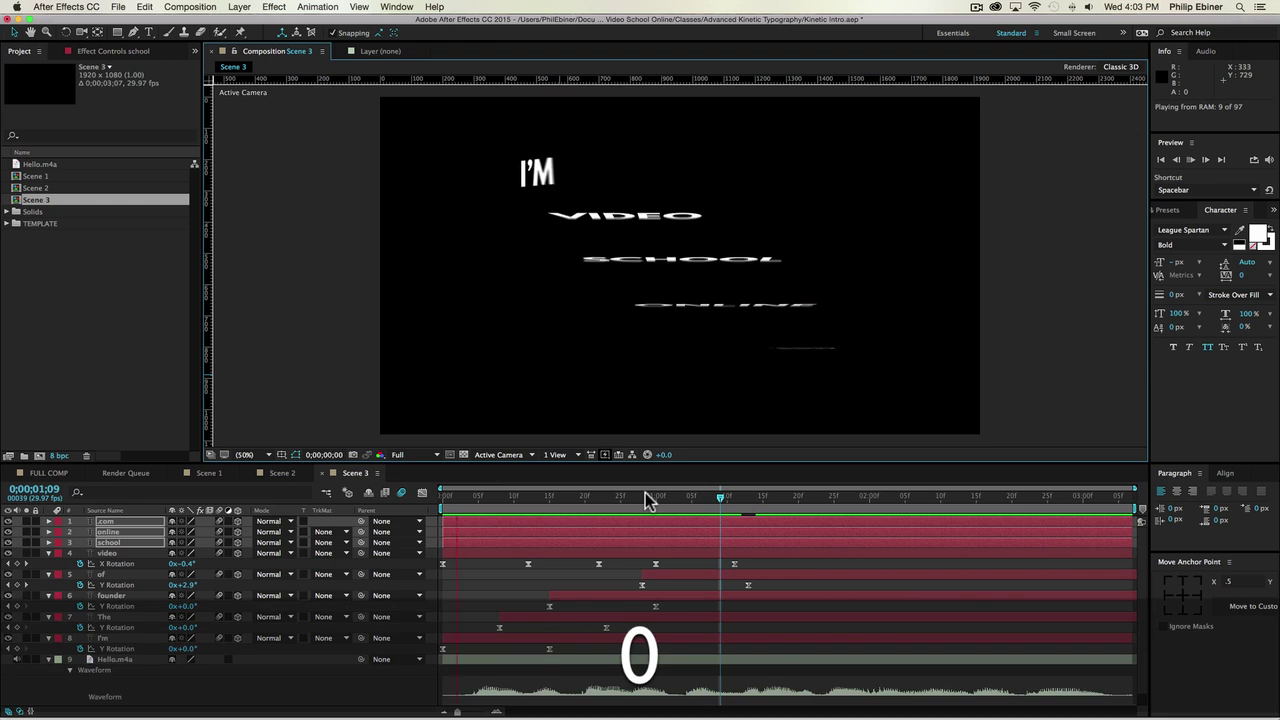
{"action": "key", "text": "space"}
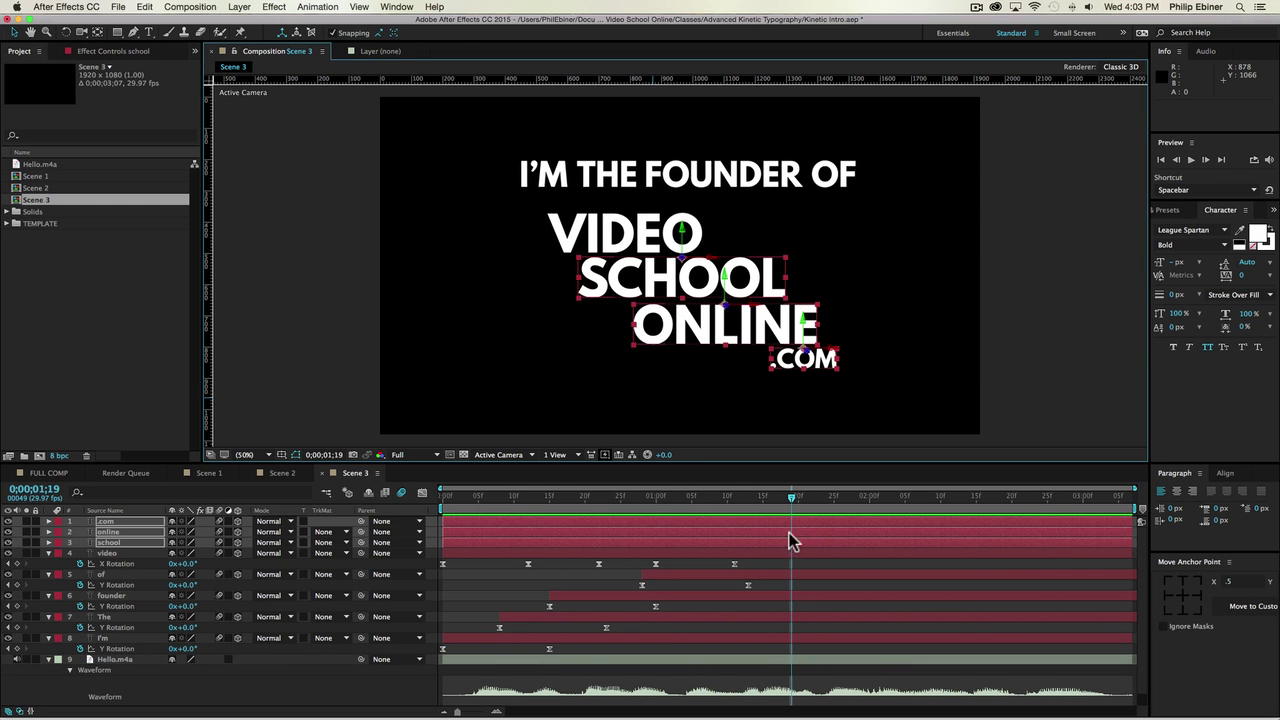
Step: Stagger the layers to the audio, starting "video" at 0;00;01;08, "school" at 0;00;01;14, "online" at 0;00;01;24 and ".com" at 0;00;02;06, and preview the timing
{"action": "left_click_drag", "start_coordinate": [491, 555], "coordinate": [760, 556]}
{"action": "left_click_drag", "start_coordinate": [660, 540], "coordinate": [951, 540]}
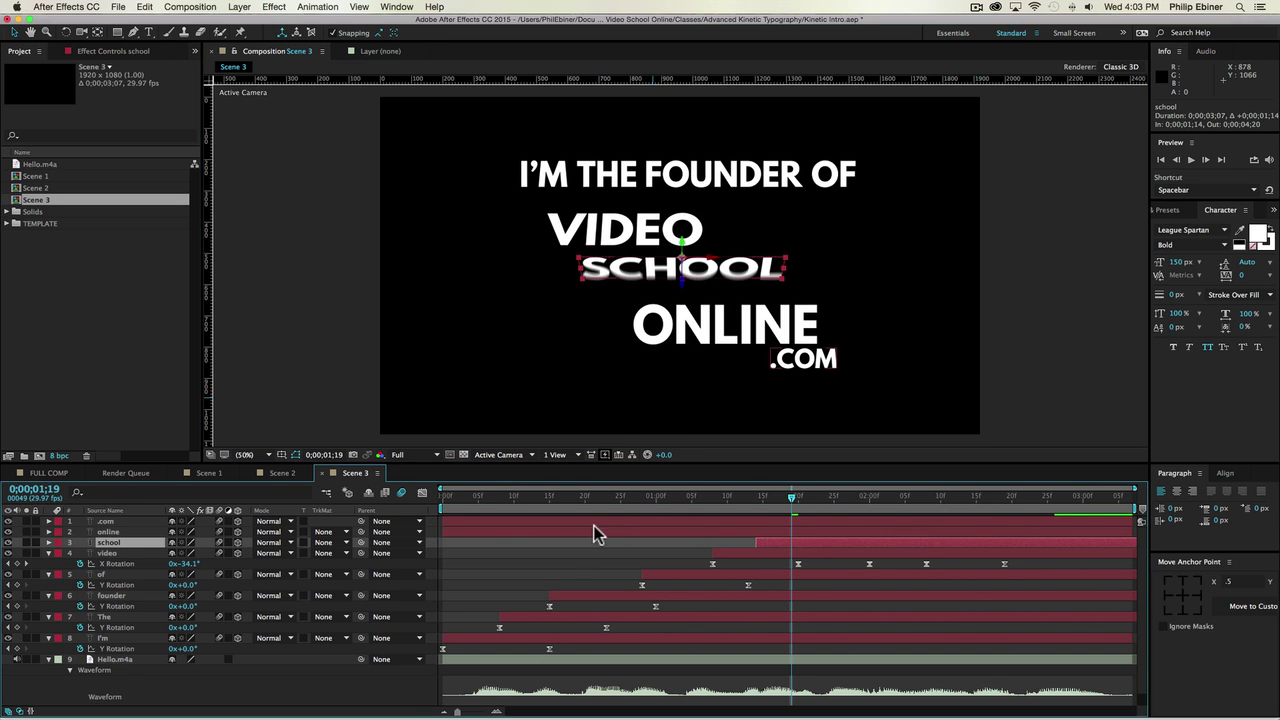
{"action": "left_click_drag", "start_coordinate": [549, 531], "coordinate": [892, 532]}
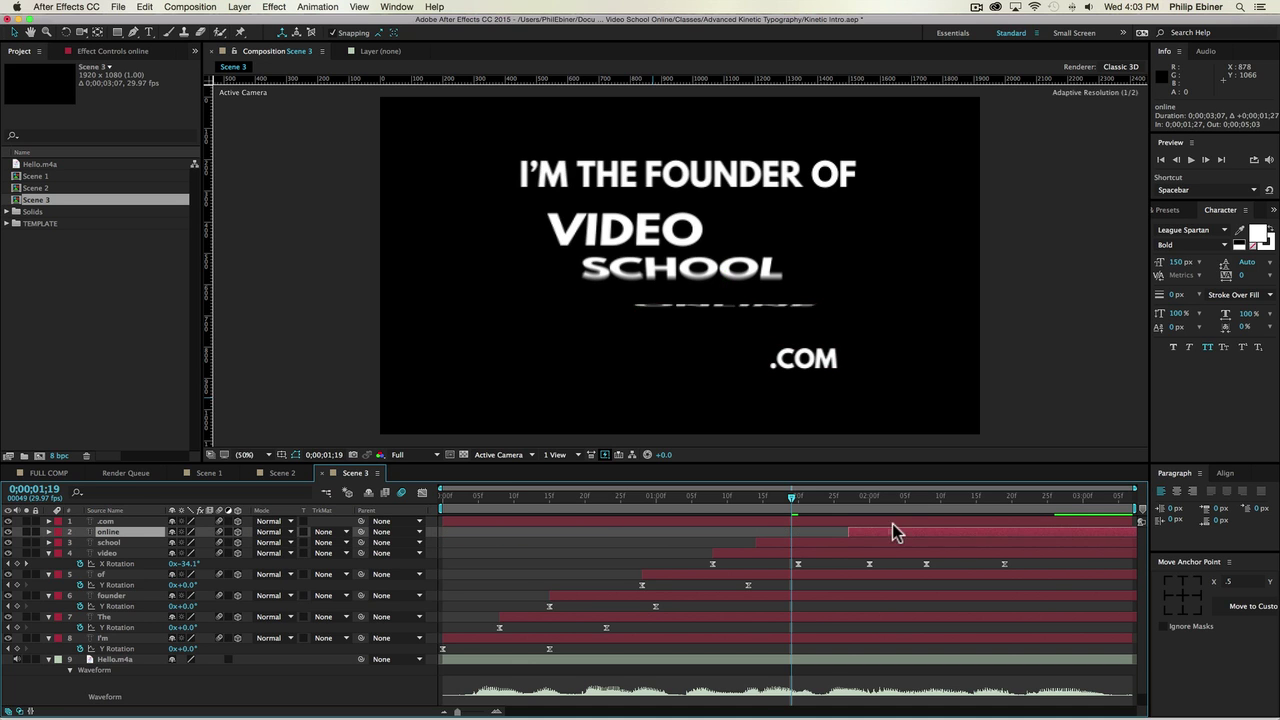
{"action": "left_click_drag", "start_coordinate": [514, 521], "coordinate": [975, 522]}
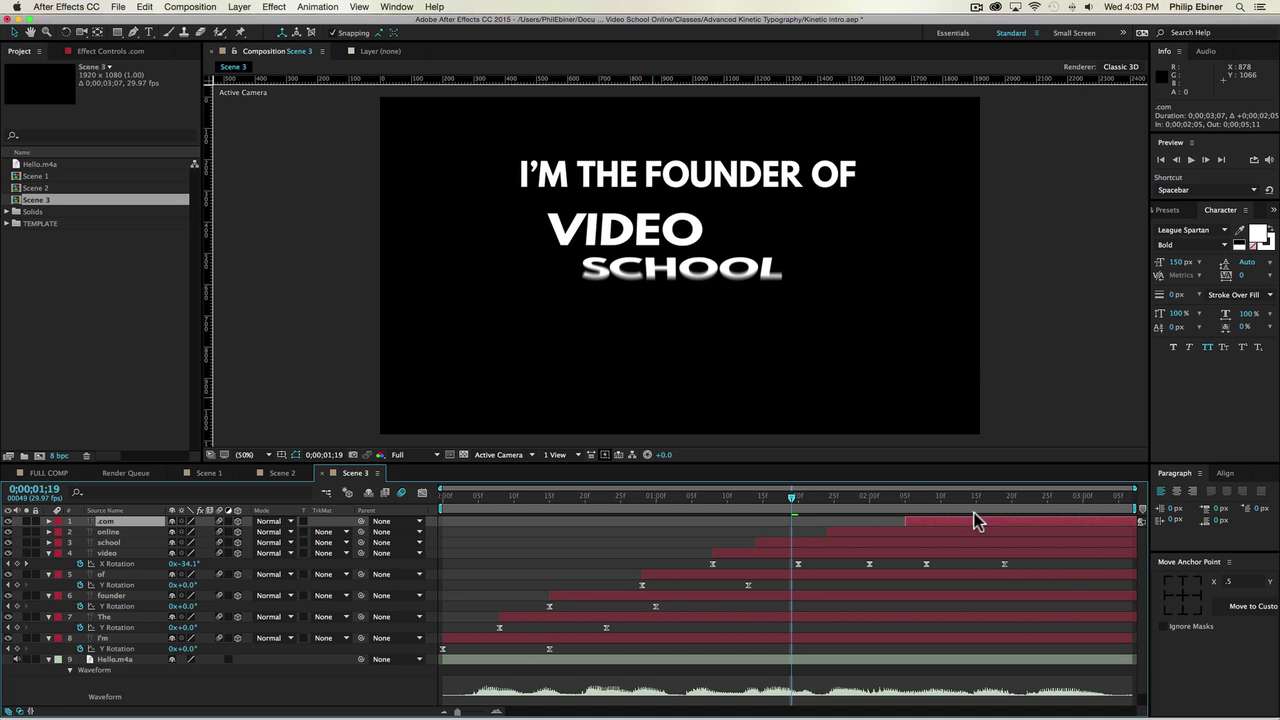
{"action": "key", "text": "space"}
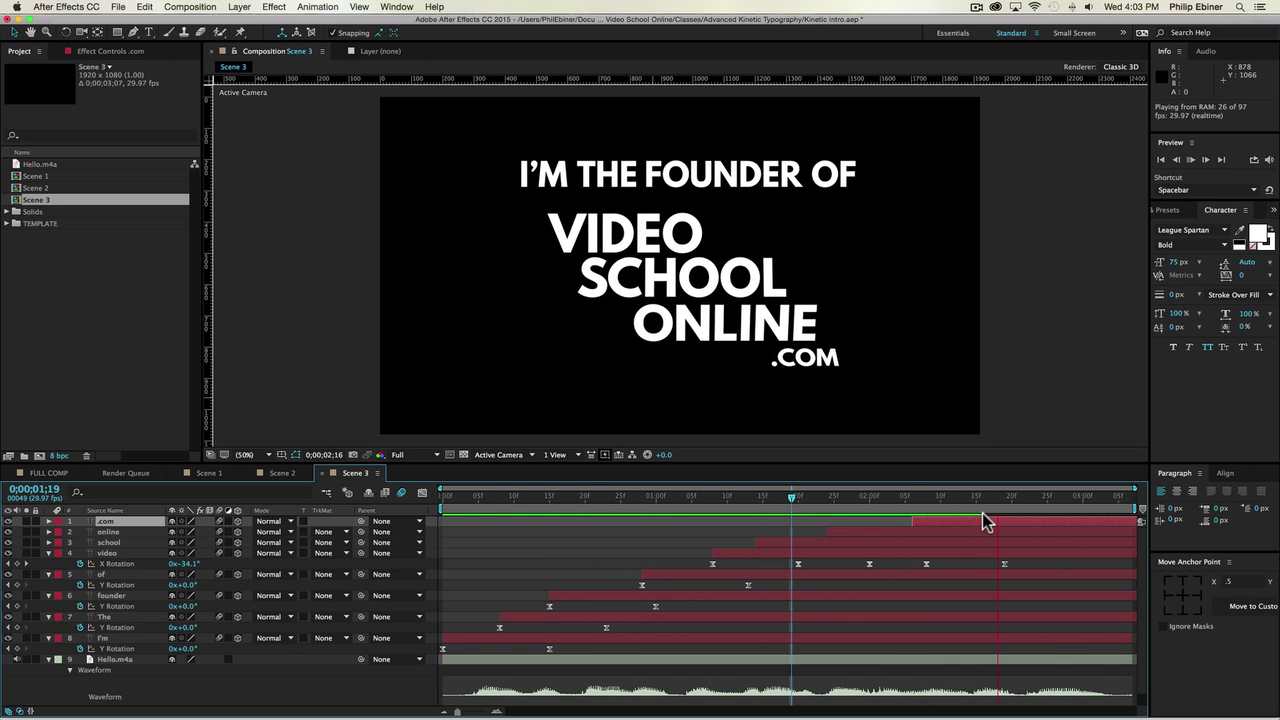
Step: Set the first X Rotation keyframe of "school" at 0;00;01;14 to 89° so the word starts edge-on
{"action": "left_click_drag", "start_coordinate": [724, 499], "coordinate": [755, 505]}
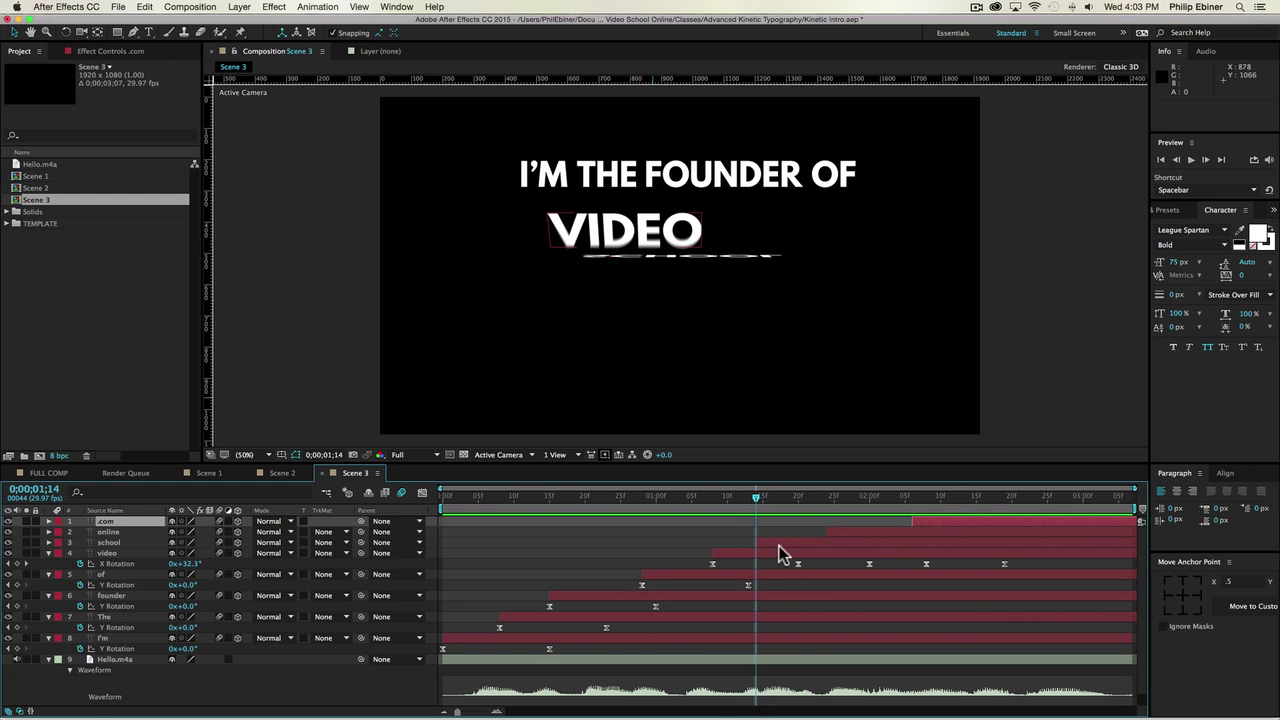
{"action": "left_click", "coordinate": [686, 259]}
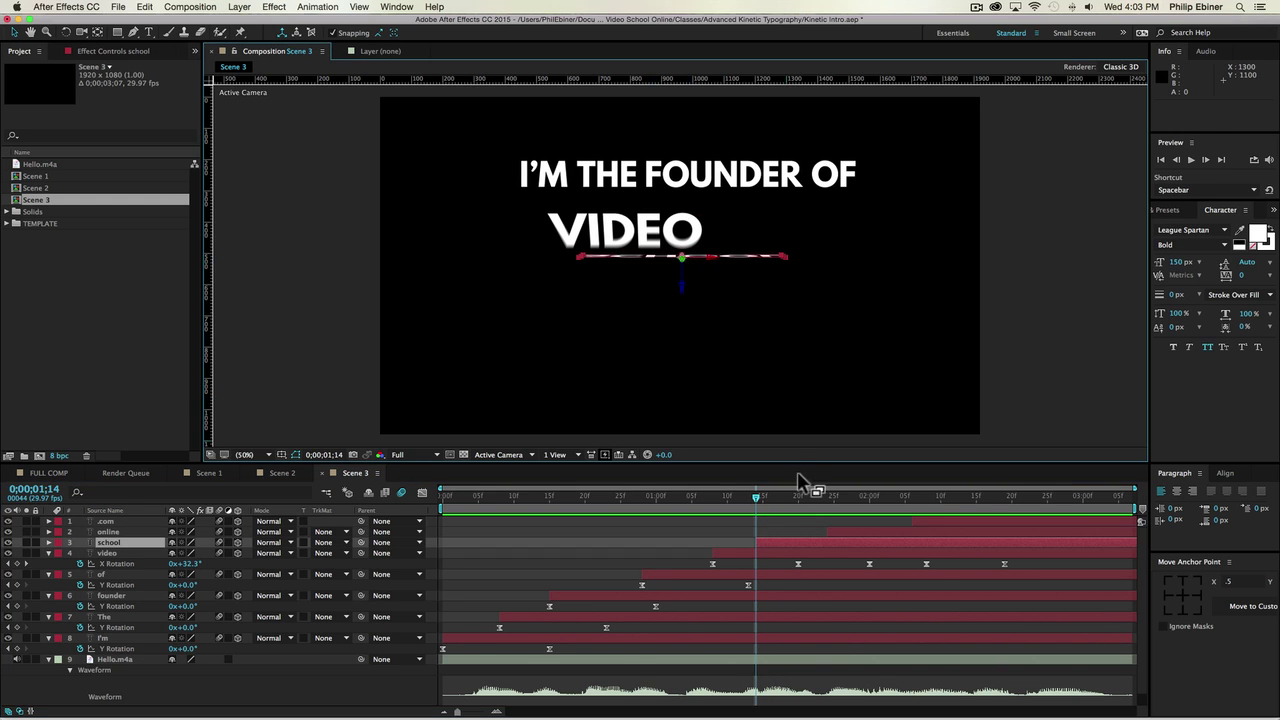
{"action": "left_click", "coordinate": [765, 539]}
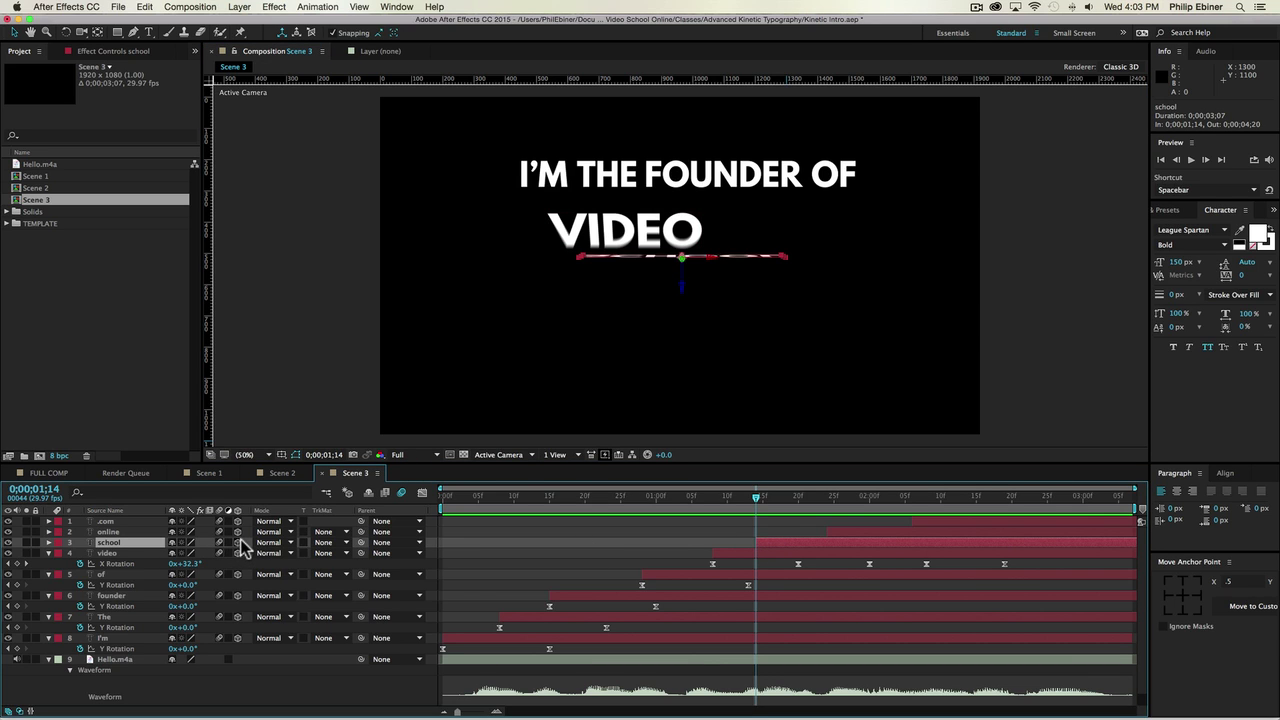
{"action": "key", "text": "r"}
{"action": "left_click_drag", "start_coordinate": [194, 564], "coordinate": [188, 564]}
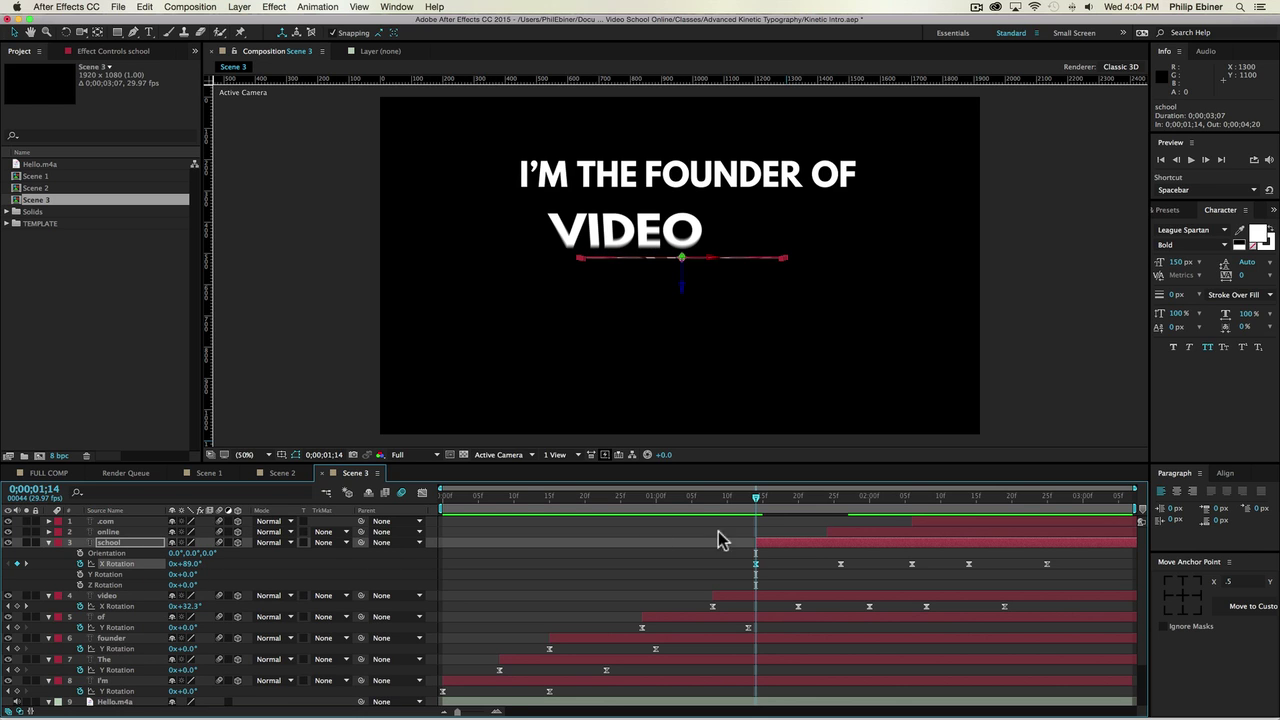
Step: Set the first X Rotation keyframe of "online" at 0;00;01;24 to 87°
{"action": "left_click_drag", "start_coordinate": [756, 507], "coordinate": [831, 507]}
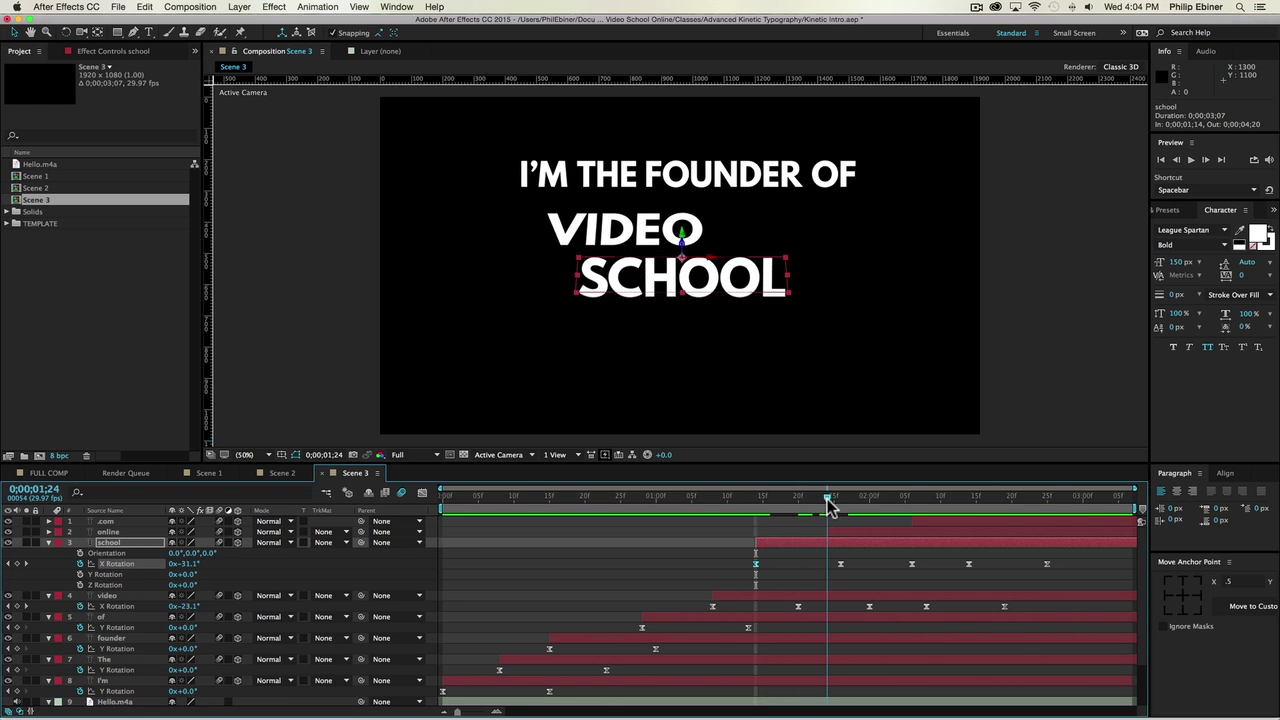
{"action": "left_click", "coordinate": [594, 530]}
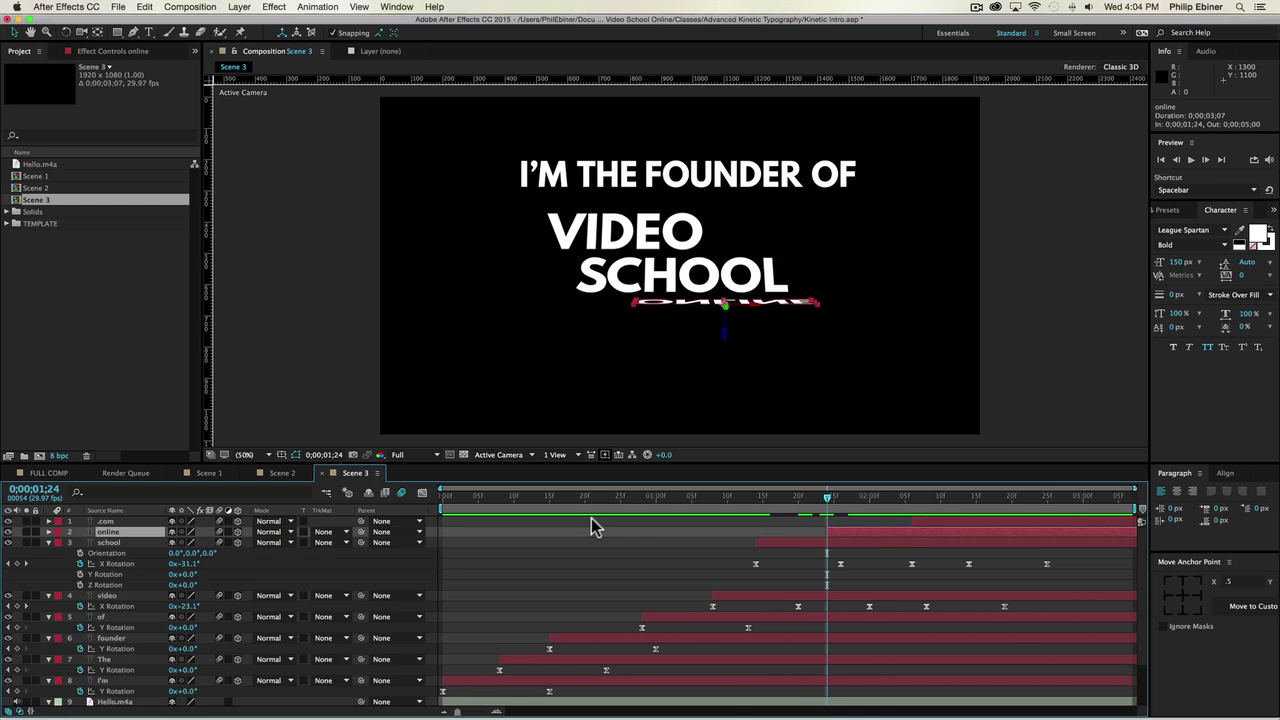
{"action": "key", "text": "r"}
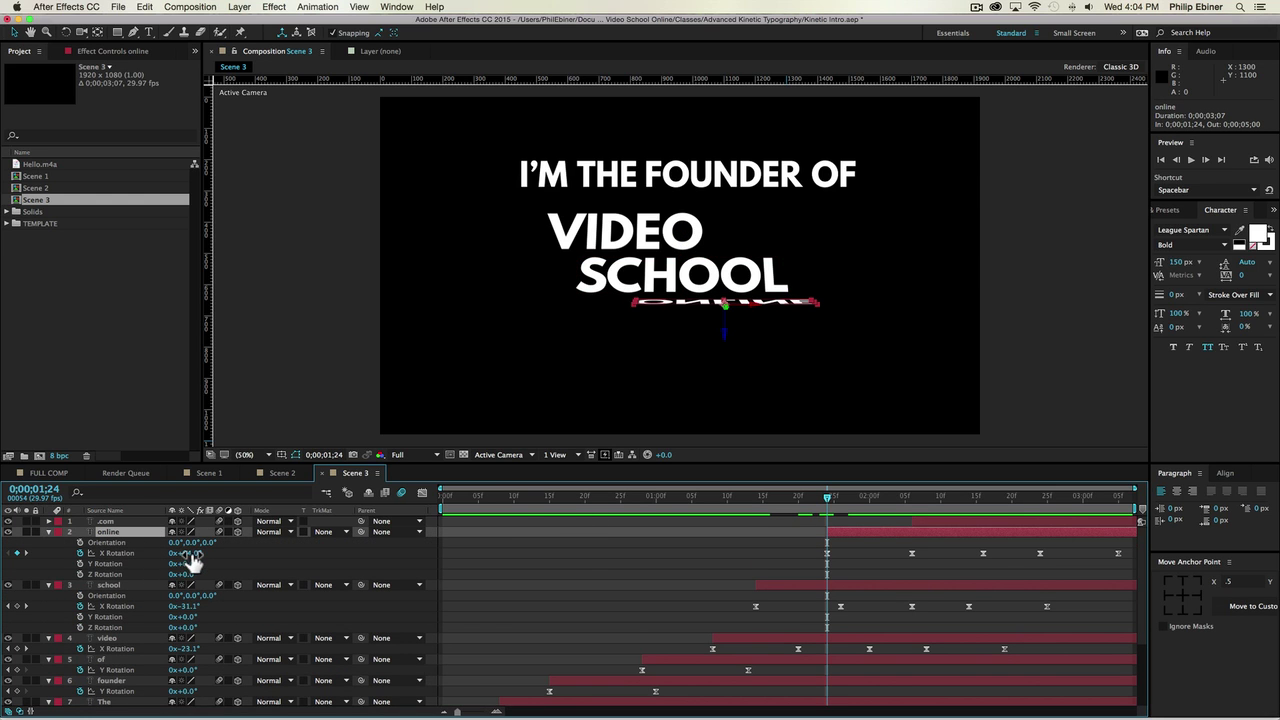
{"action": "left_click_drag", "start_coordinate": [189, 553], "coordinate": [187, 553]}
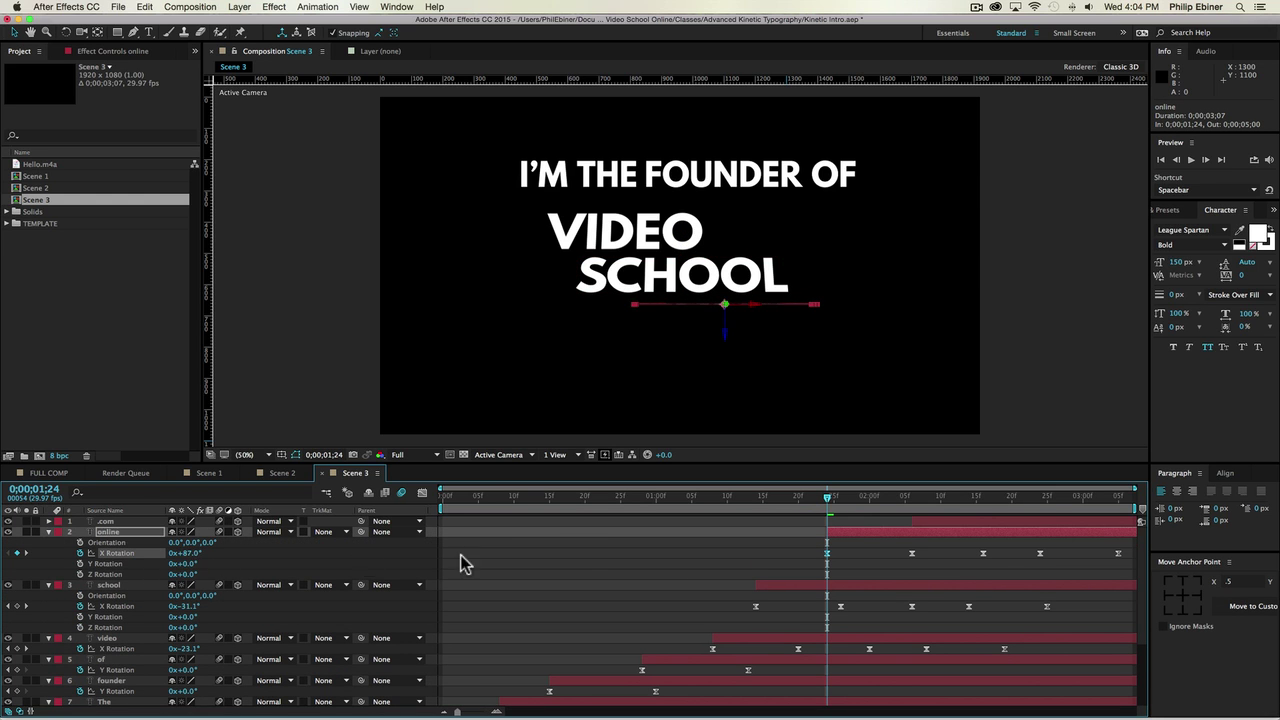
Step: Set the first X Rotation keyframe of ".com" at 0;00;02;06 to 82° and preview the whole scene
{"action": "left_click", "coordinate": [913, 510]}
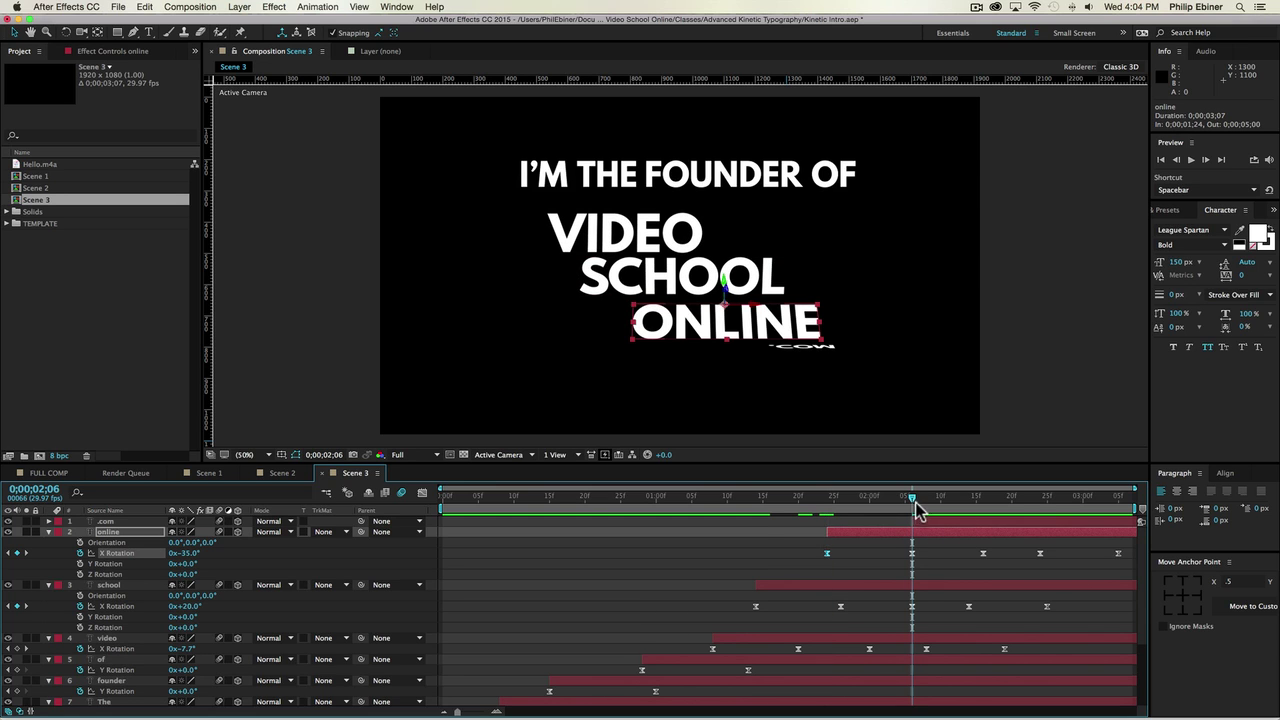
{"action": "left_click", "coordinate": [929, 519]}
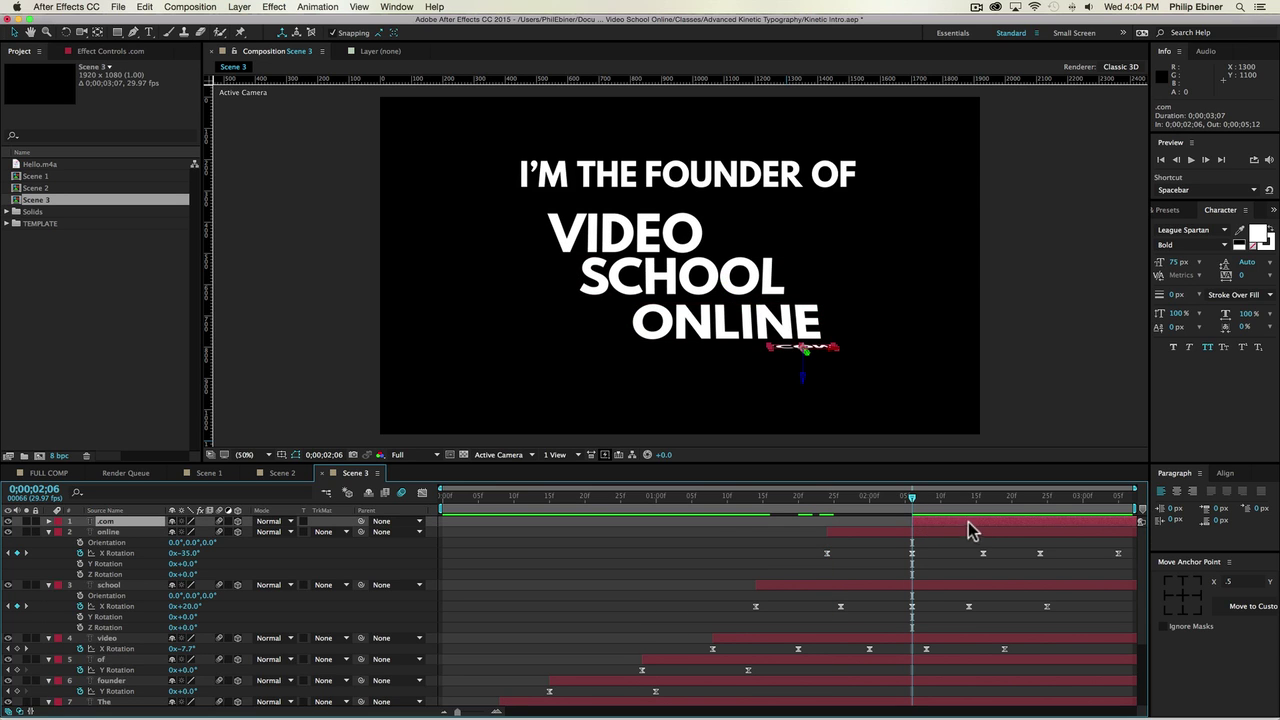
{"action": "key", "text": "r"}
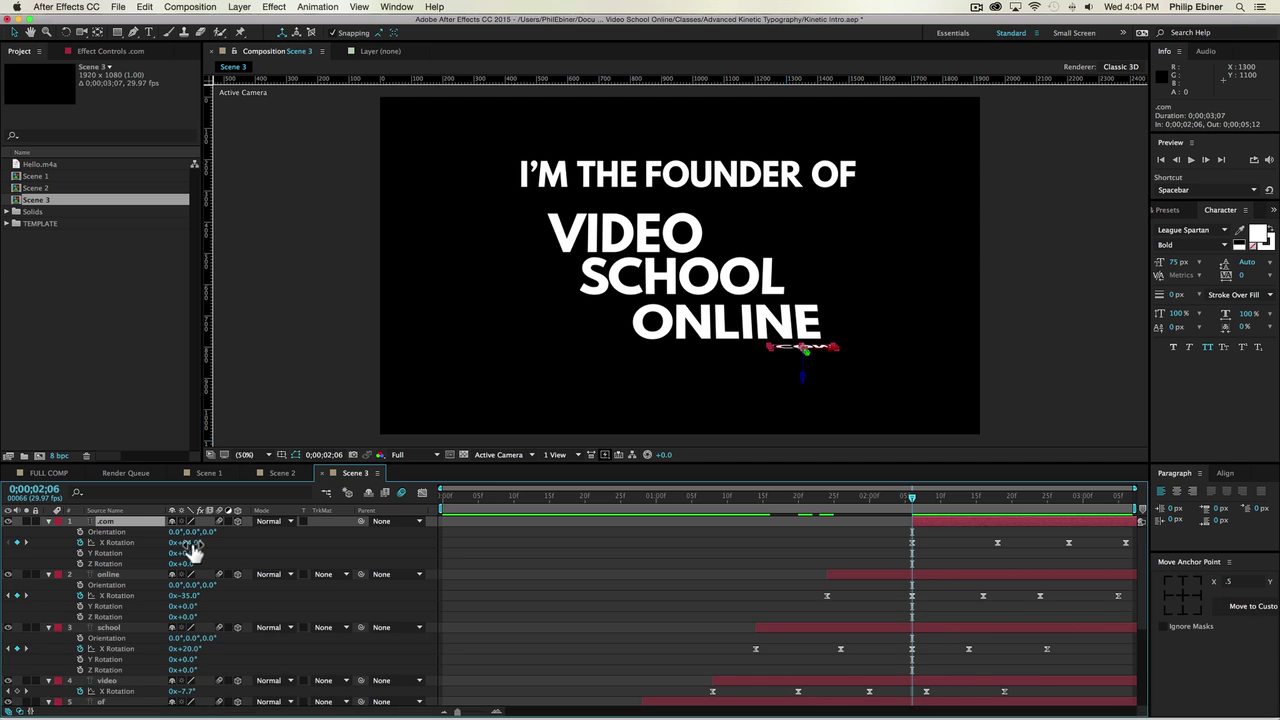
{"action": "left_click_drag", "start_coordinate": [196, 550], "coordinate": [185, 542]}
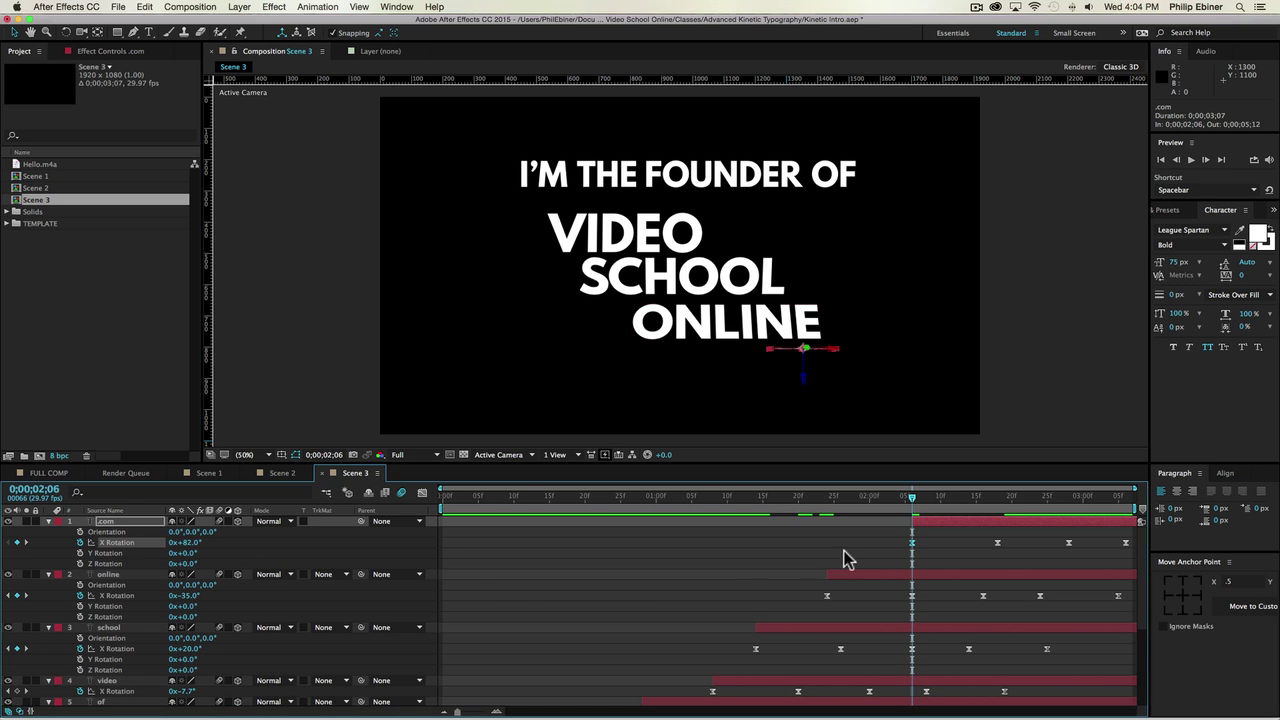
{"action": "key", "text": "0"}
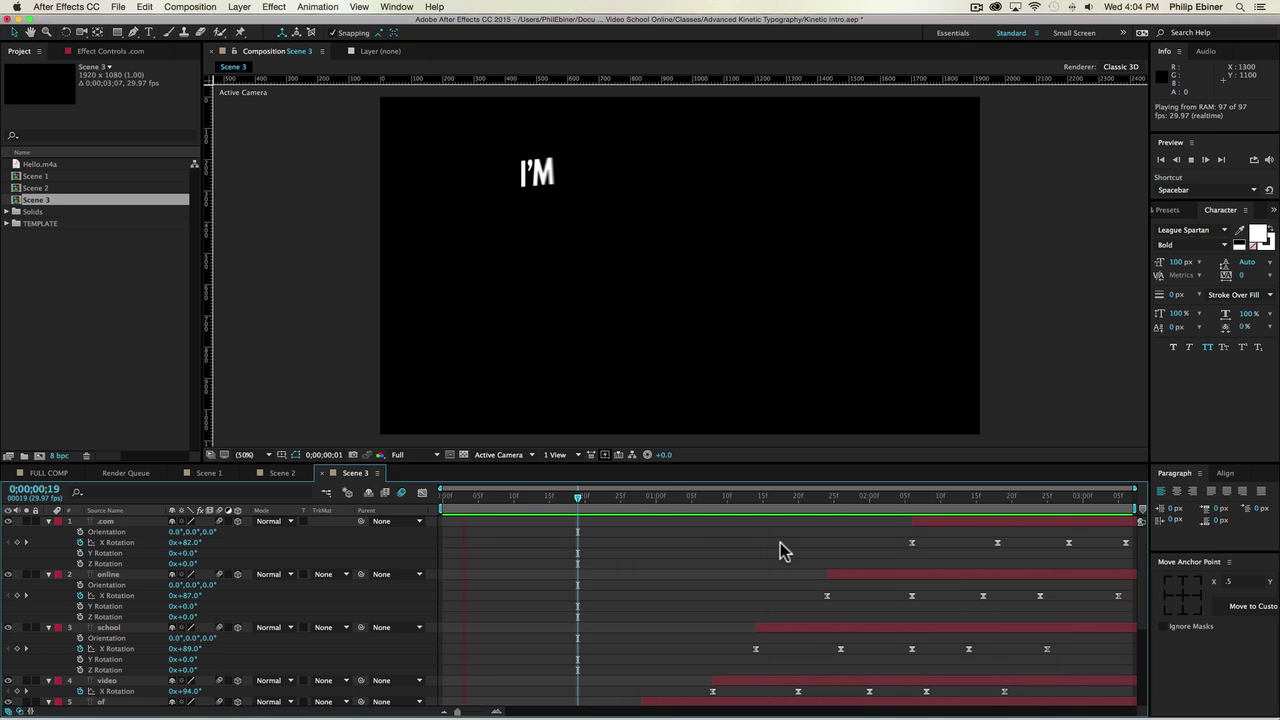
{"action": "key", "text": "space"}
Step: Try a different rotation value on the "online" layer at 0;00;02;07 and undo the change
{"action": "scroll", "coordinate": [780, 542], "scroll_direction": "down", "scroll_amount": 2}
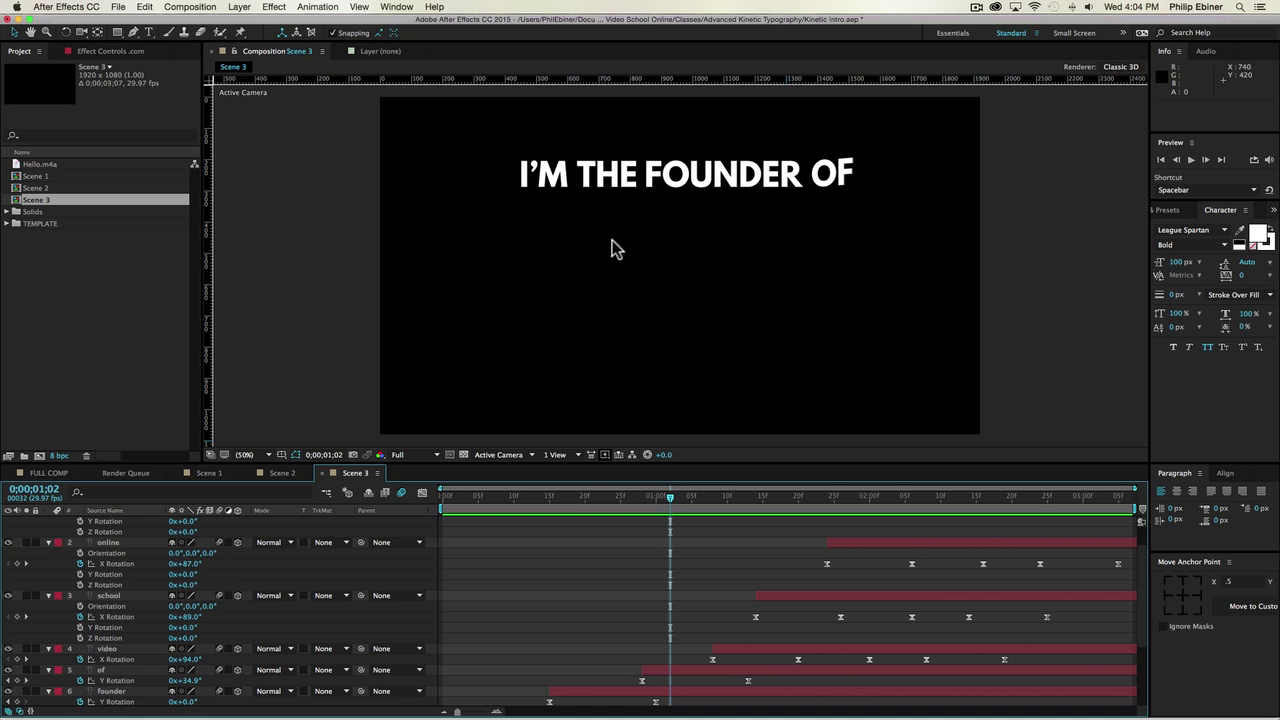
{"action": "left_click_drag", "start_coordinate": [834, 503], "coordinate": [919, 501]}
{"action": "left_click_drag", "start_coordinate": [182, 584], "coordinate": [230, 605]}
{"action": "key", "text": "super+z"}
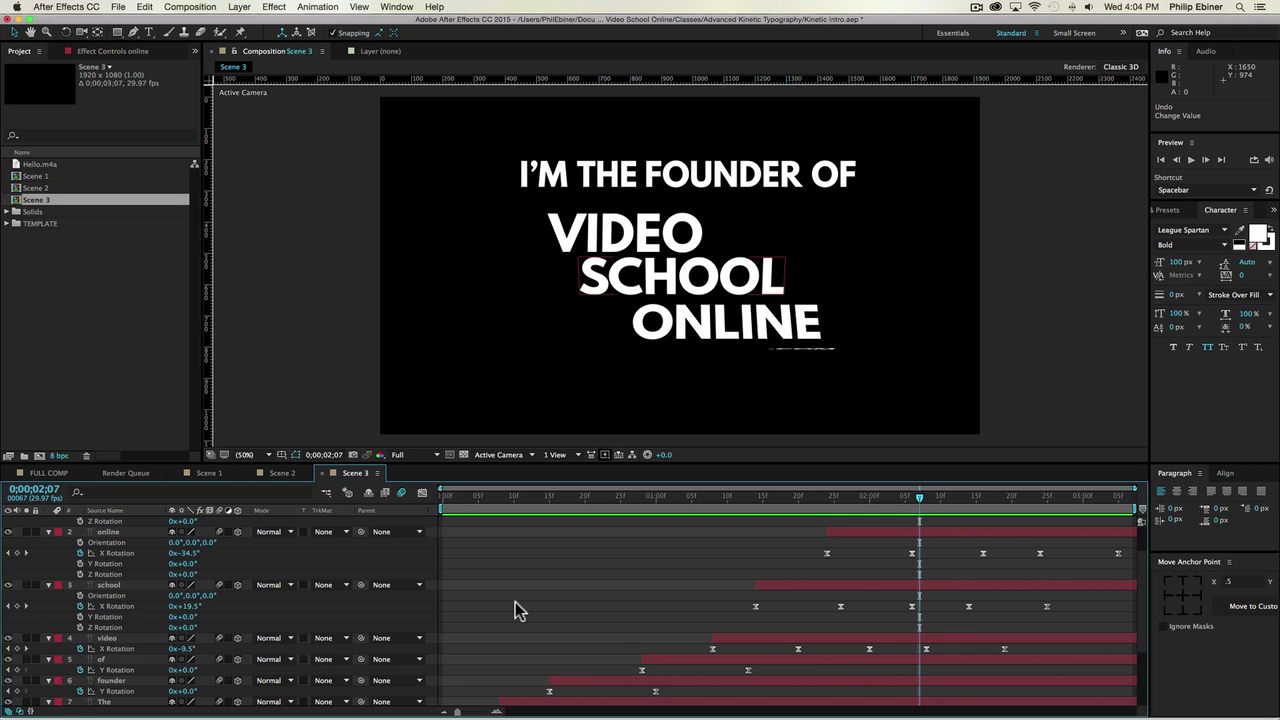
Step: Play back the complete Scene 3 animation to check the staggered swinging words against the audio
{"action": "key", "text": "0"}
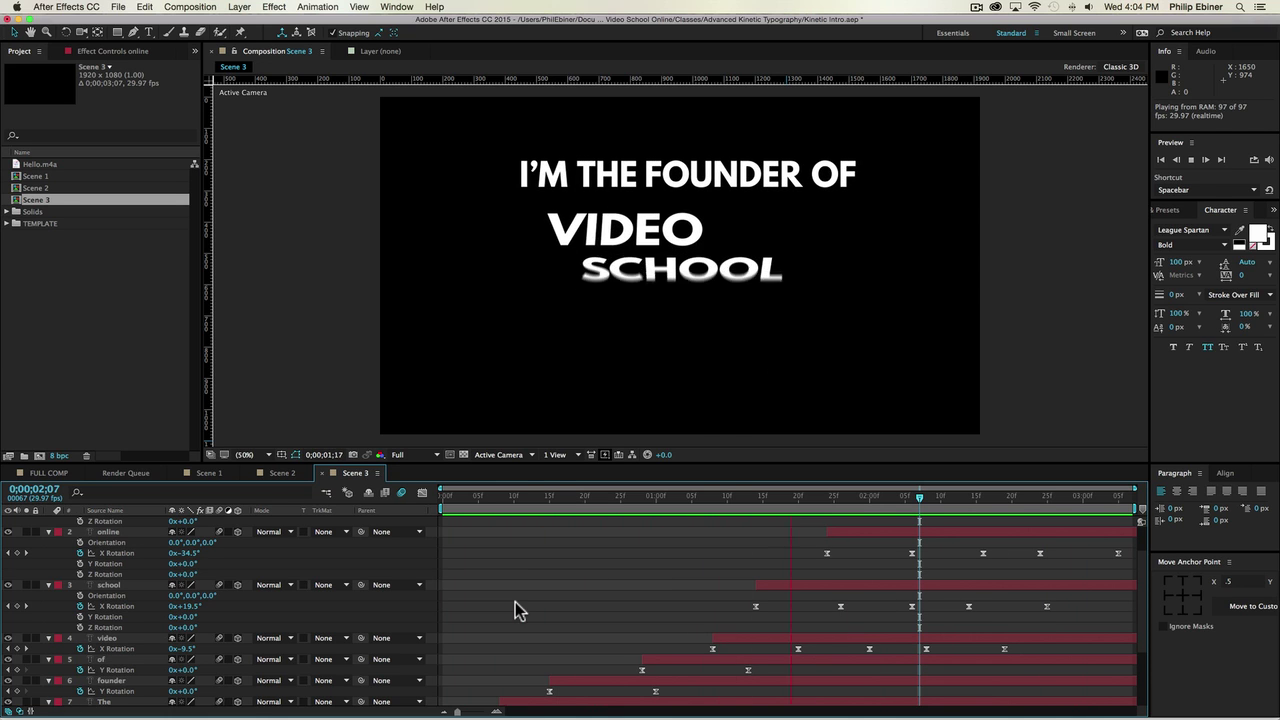
{"action": "key", "text": "space"}
{"action": "left_click", "coordinate": [726, 432]}
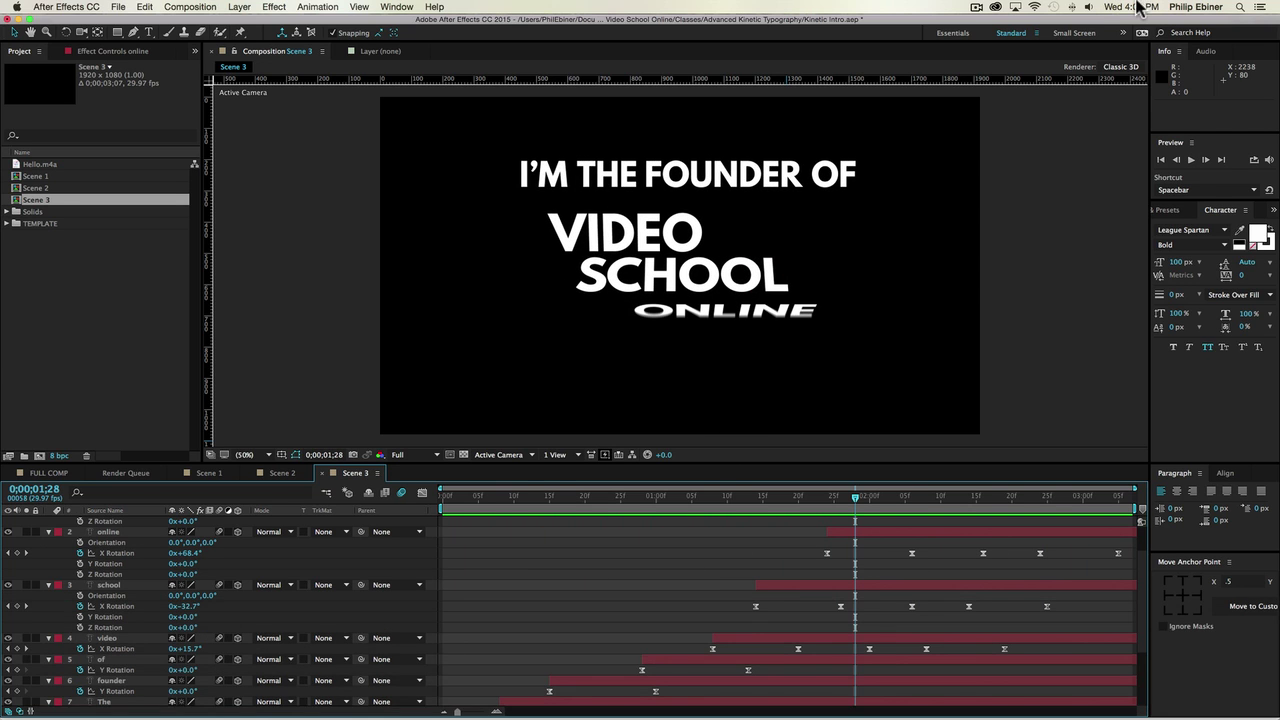
{"action": "left_click", "coordinate": [975, 7]}
{"action": "left_click", "coordinate": [888, 18]}
{"action": "left_click", "coordinate": [1031, 228]}
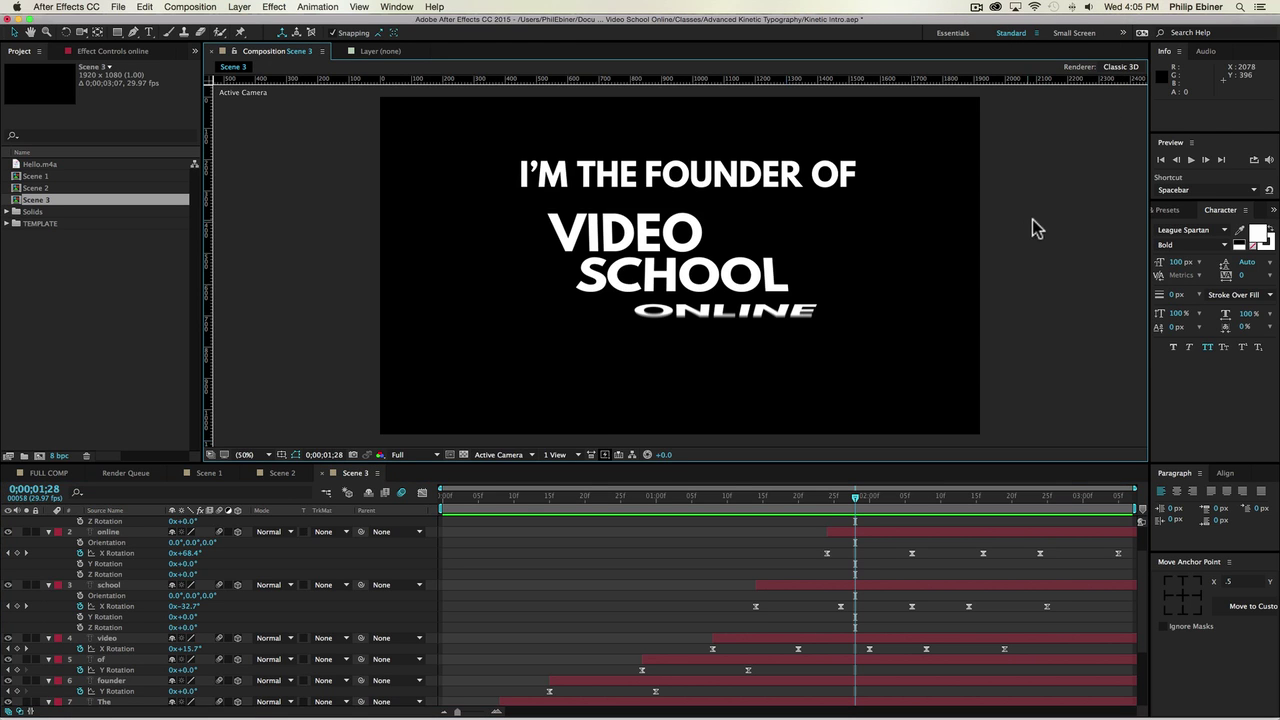